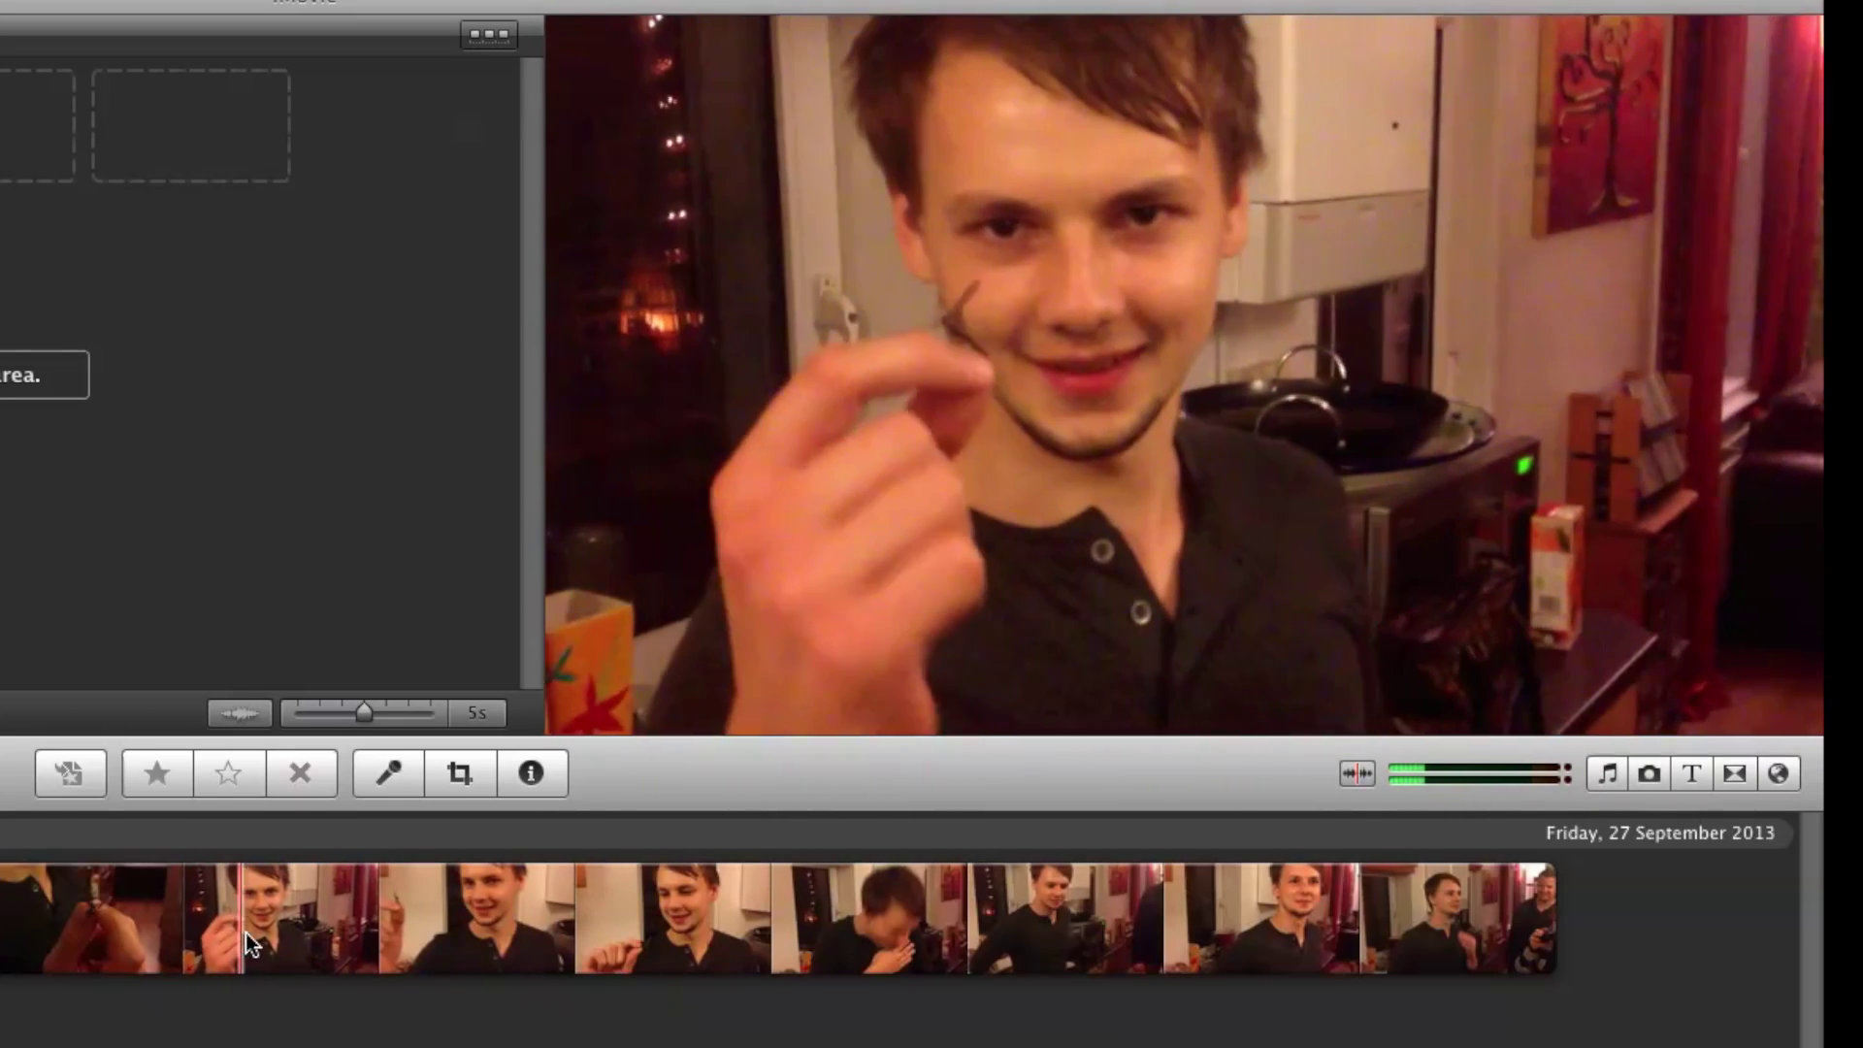
# Reject a 2.8-second stretch of event footage and mark a 2-second opening shot
pyautogui.moveTo(258, 932); pyautogui.dragTo(376, 932)
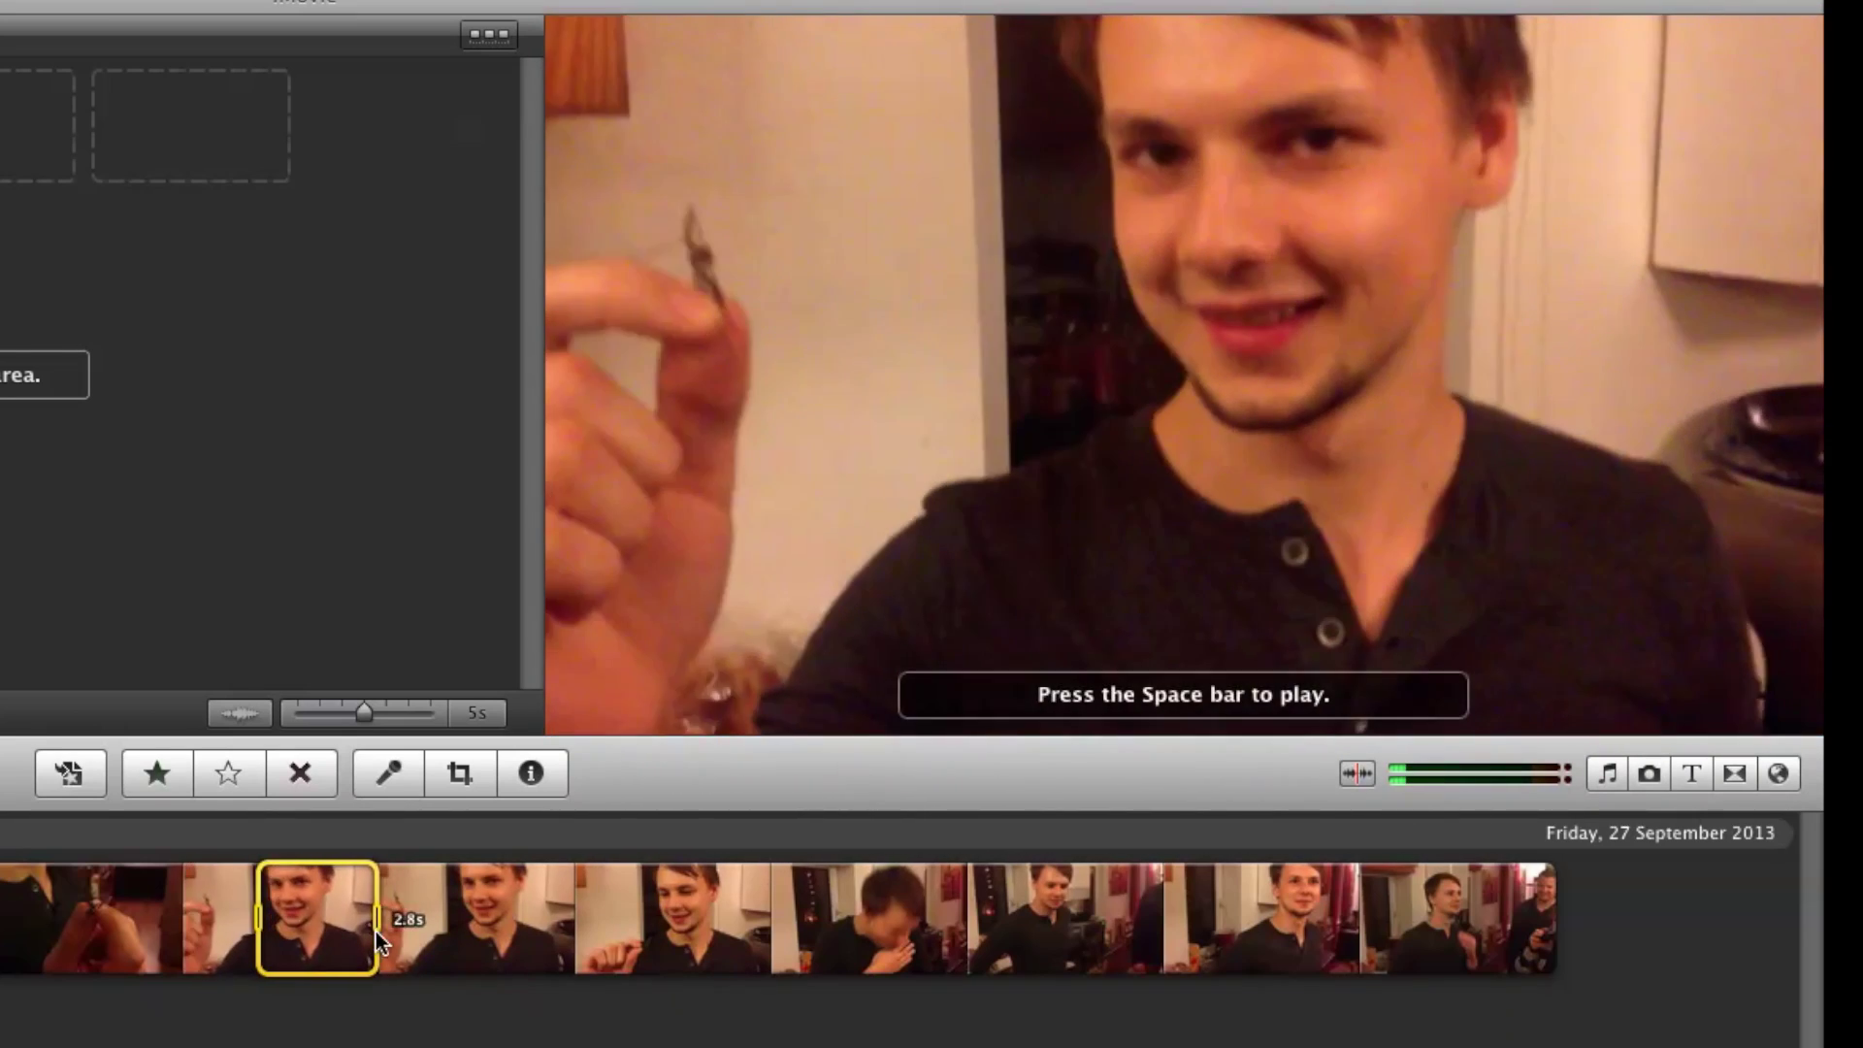
pyautogui.press('Delete')
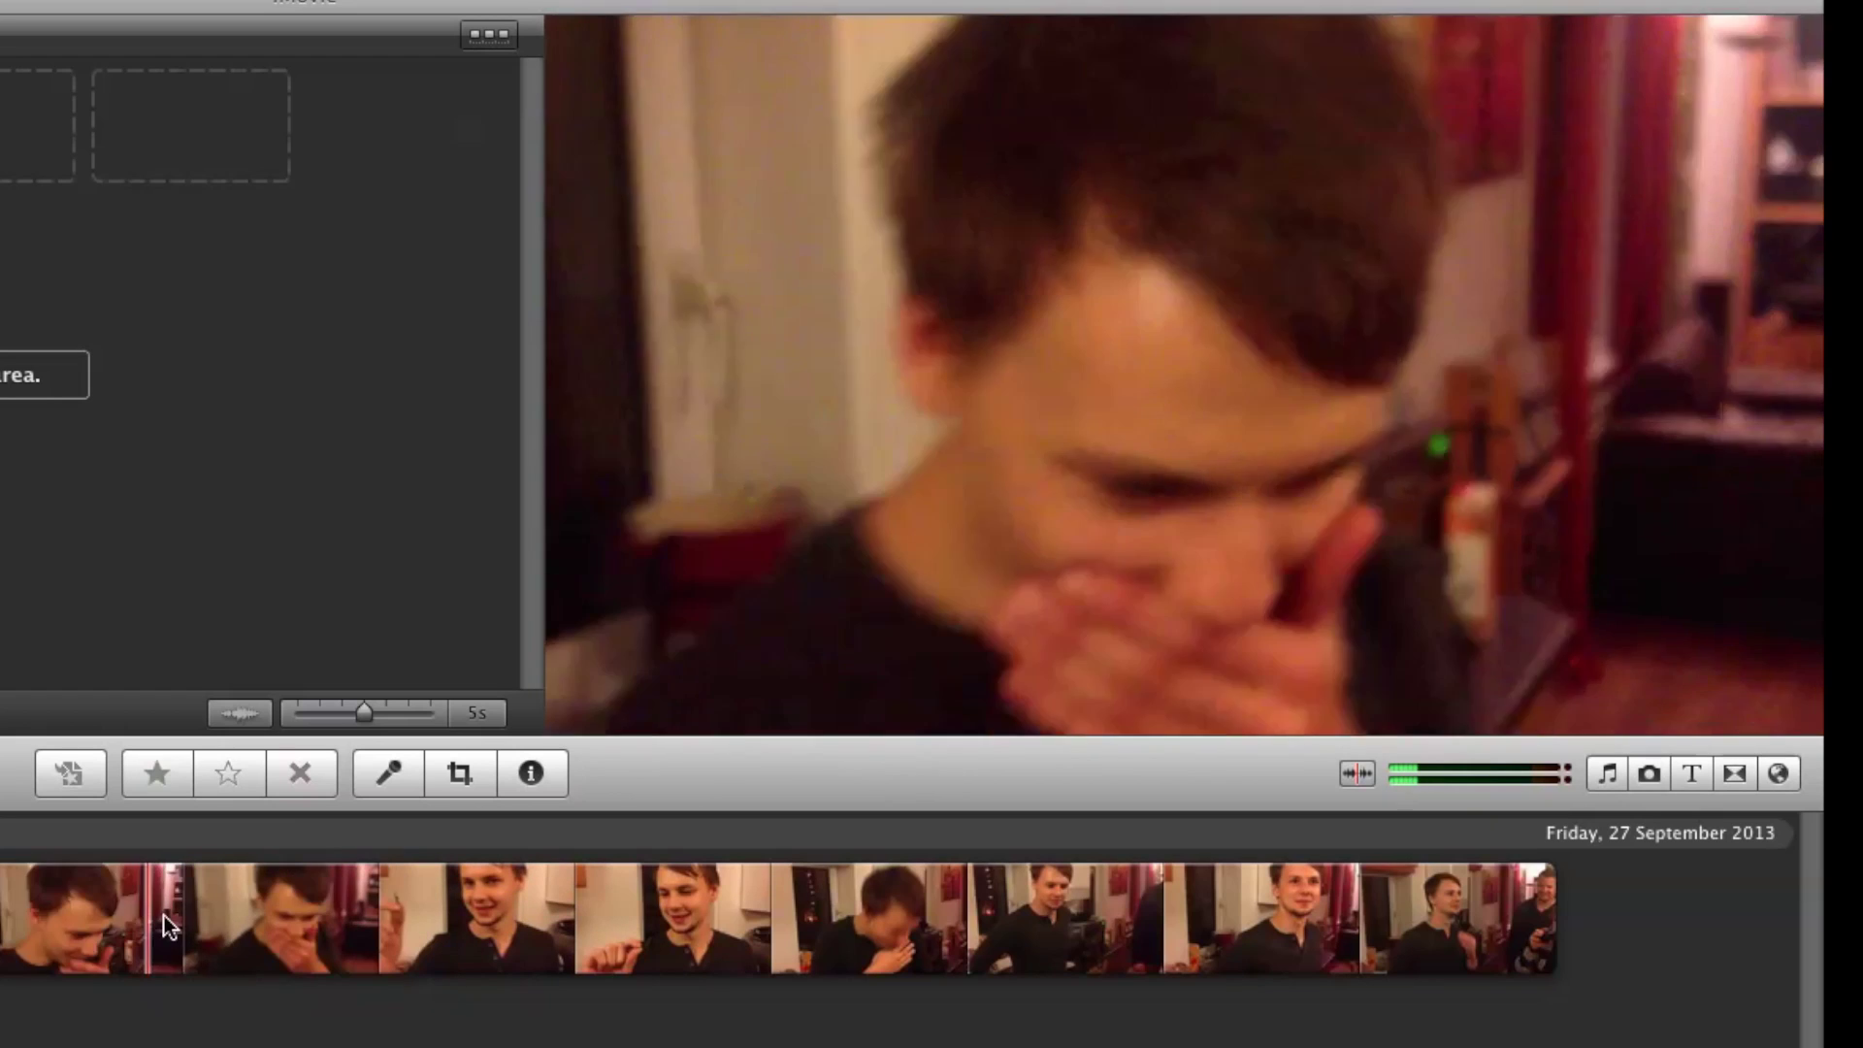
pyautogui.click(164, 927)
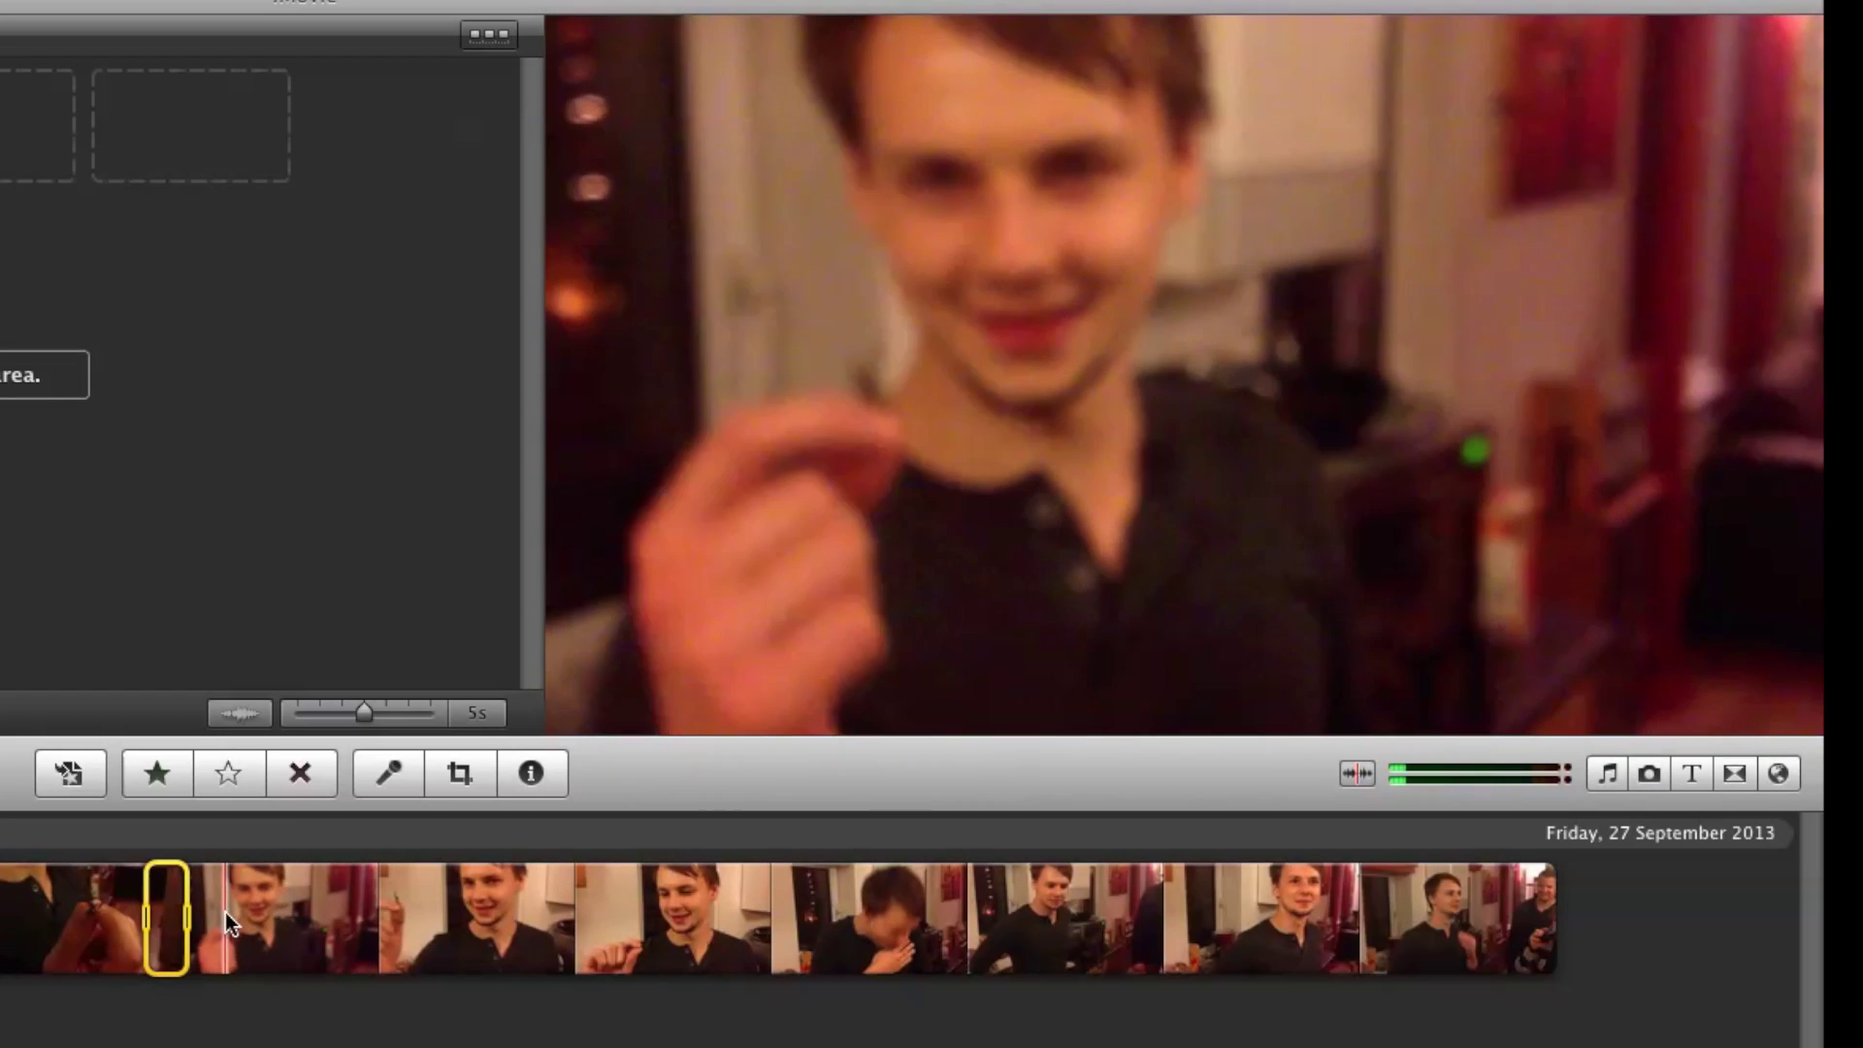
pyautogui.moveTo(235, 914); pyautogui.dragTo(282, 938)
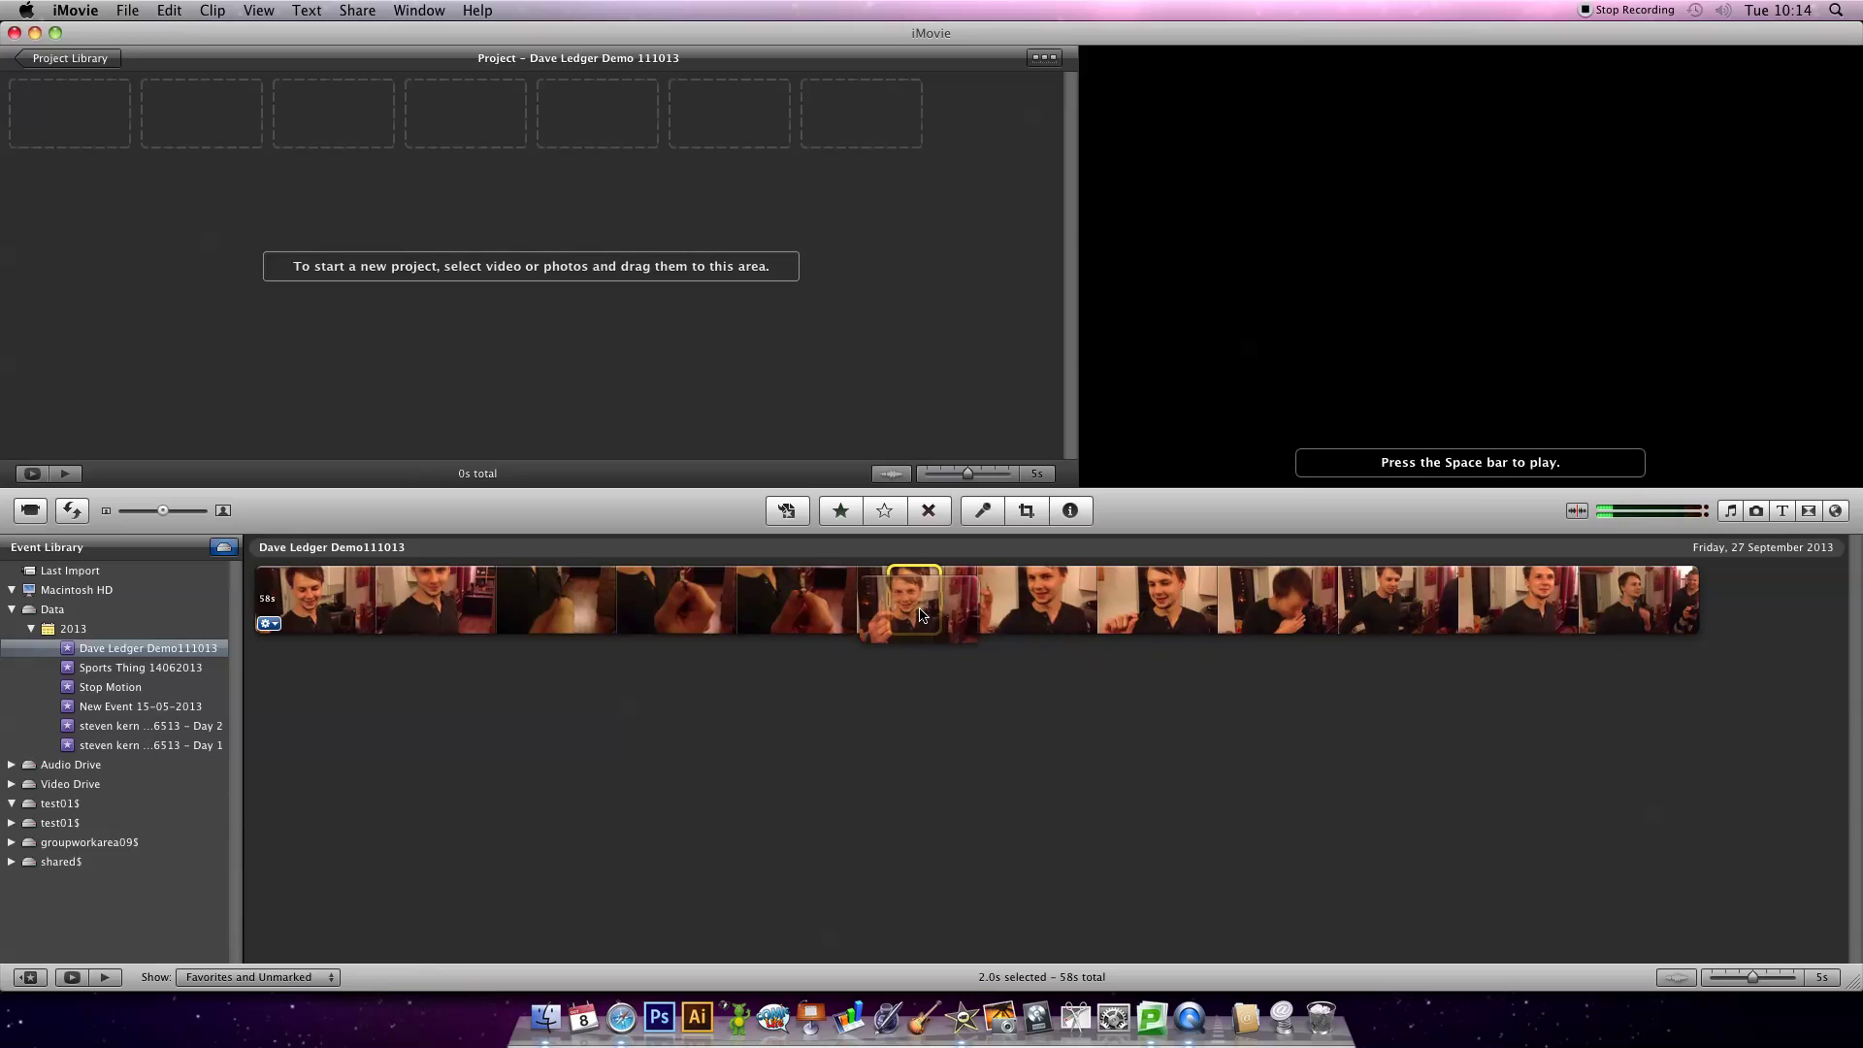
# Add the 2-second opener, then a 17.8-second range after it, to the project
pyautogui.moveTo(921, 614); pyautogui.dragTo(100, 127)
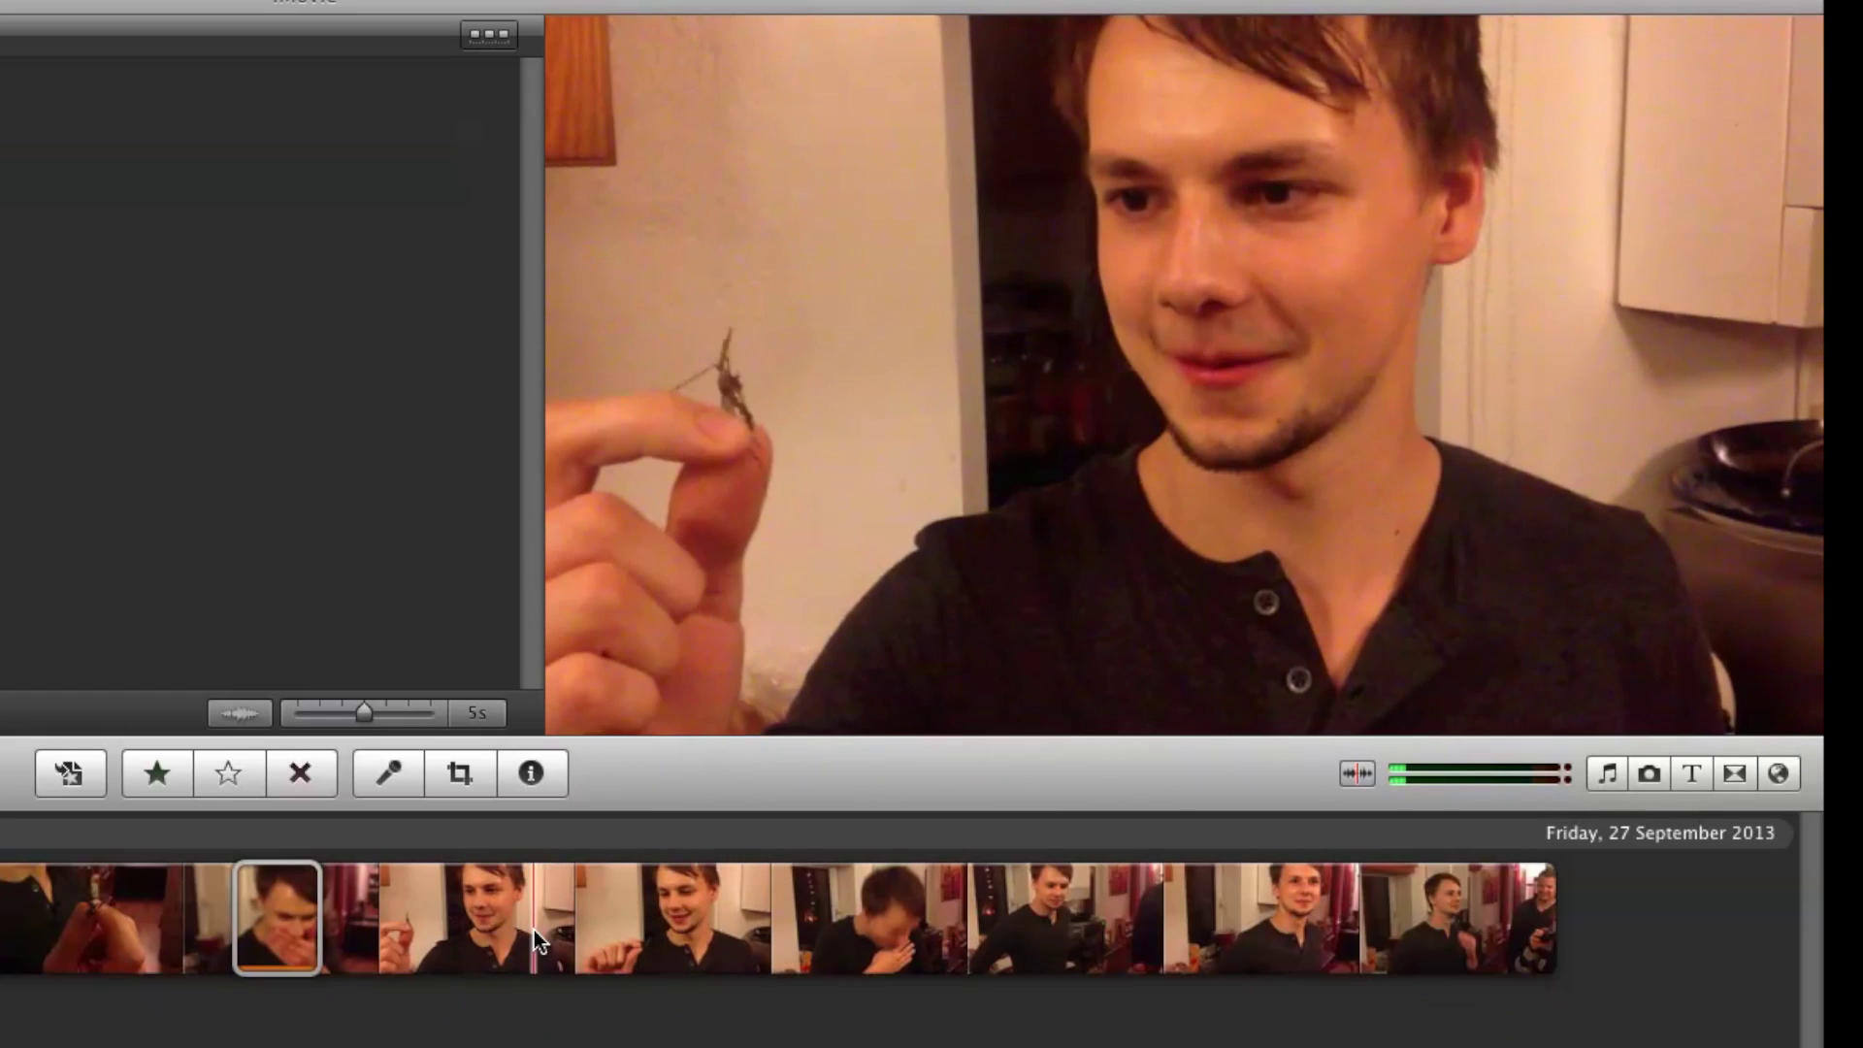
pyautogui.moveTo(532, 929); pyautogui.dragTo(1251, 952)
pyautogui.moveTo(1019, 948); pyautogui.dragTo(194, 697)
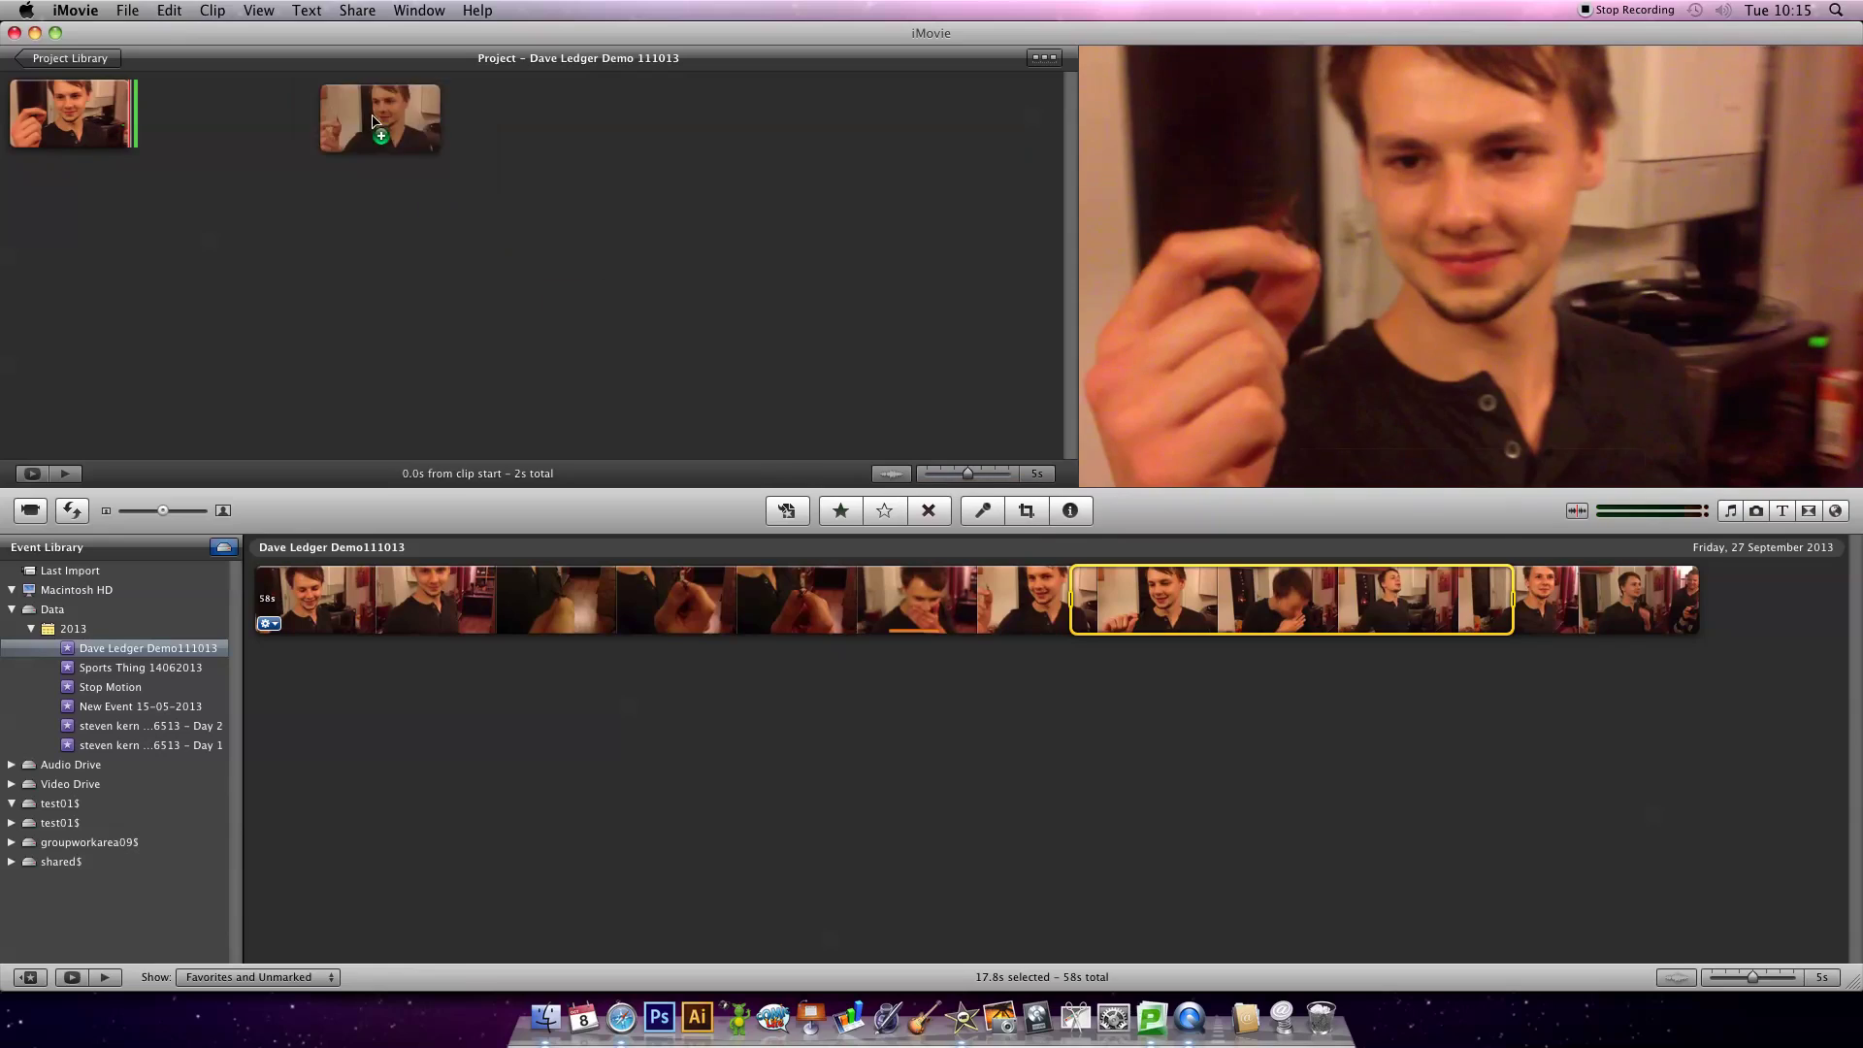
pyautogui.moveTo(348, 114); pyautogui.dragTo(335, 117)
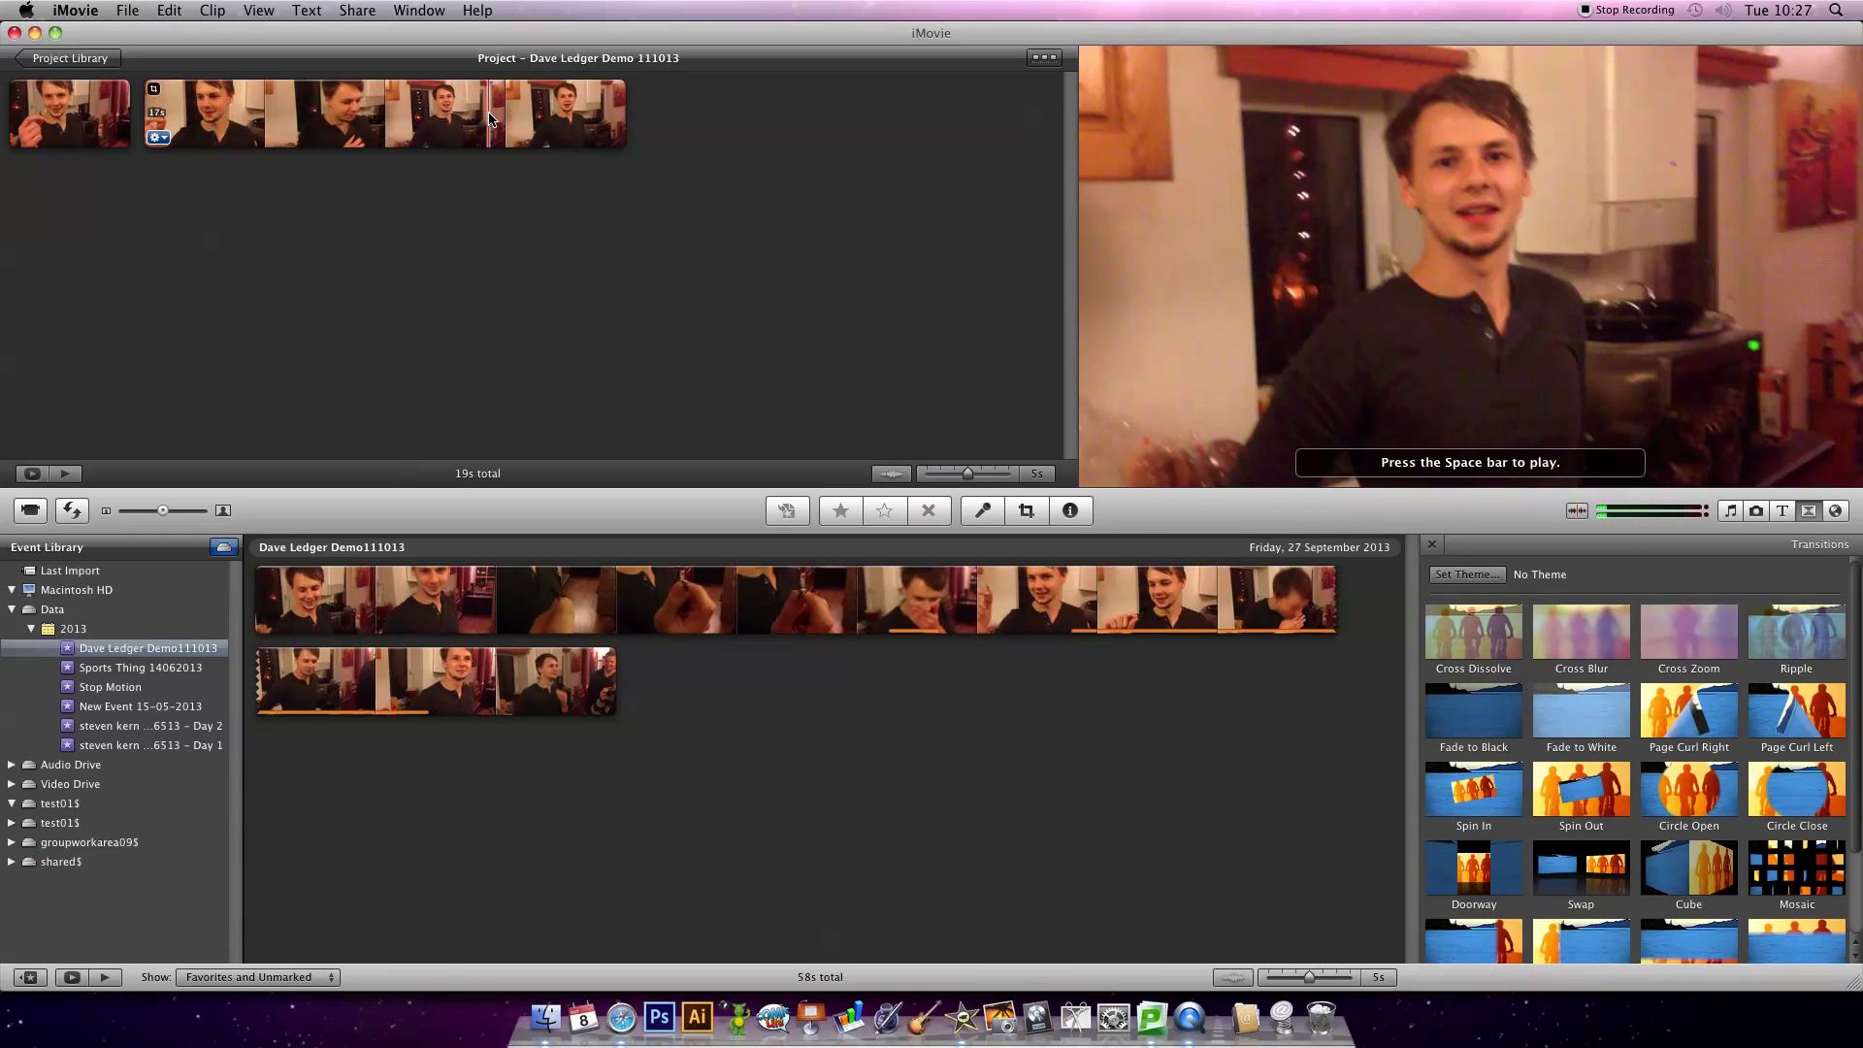
# Delete the project's last clip, cutting the project to 15 seconds, and replay it
pyautogui.press('space')
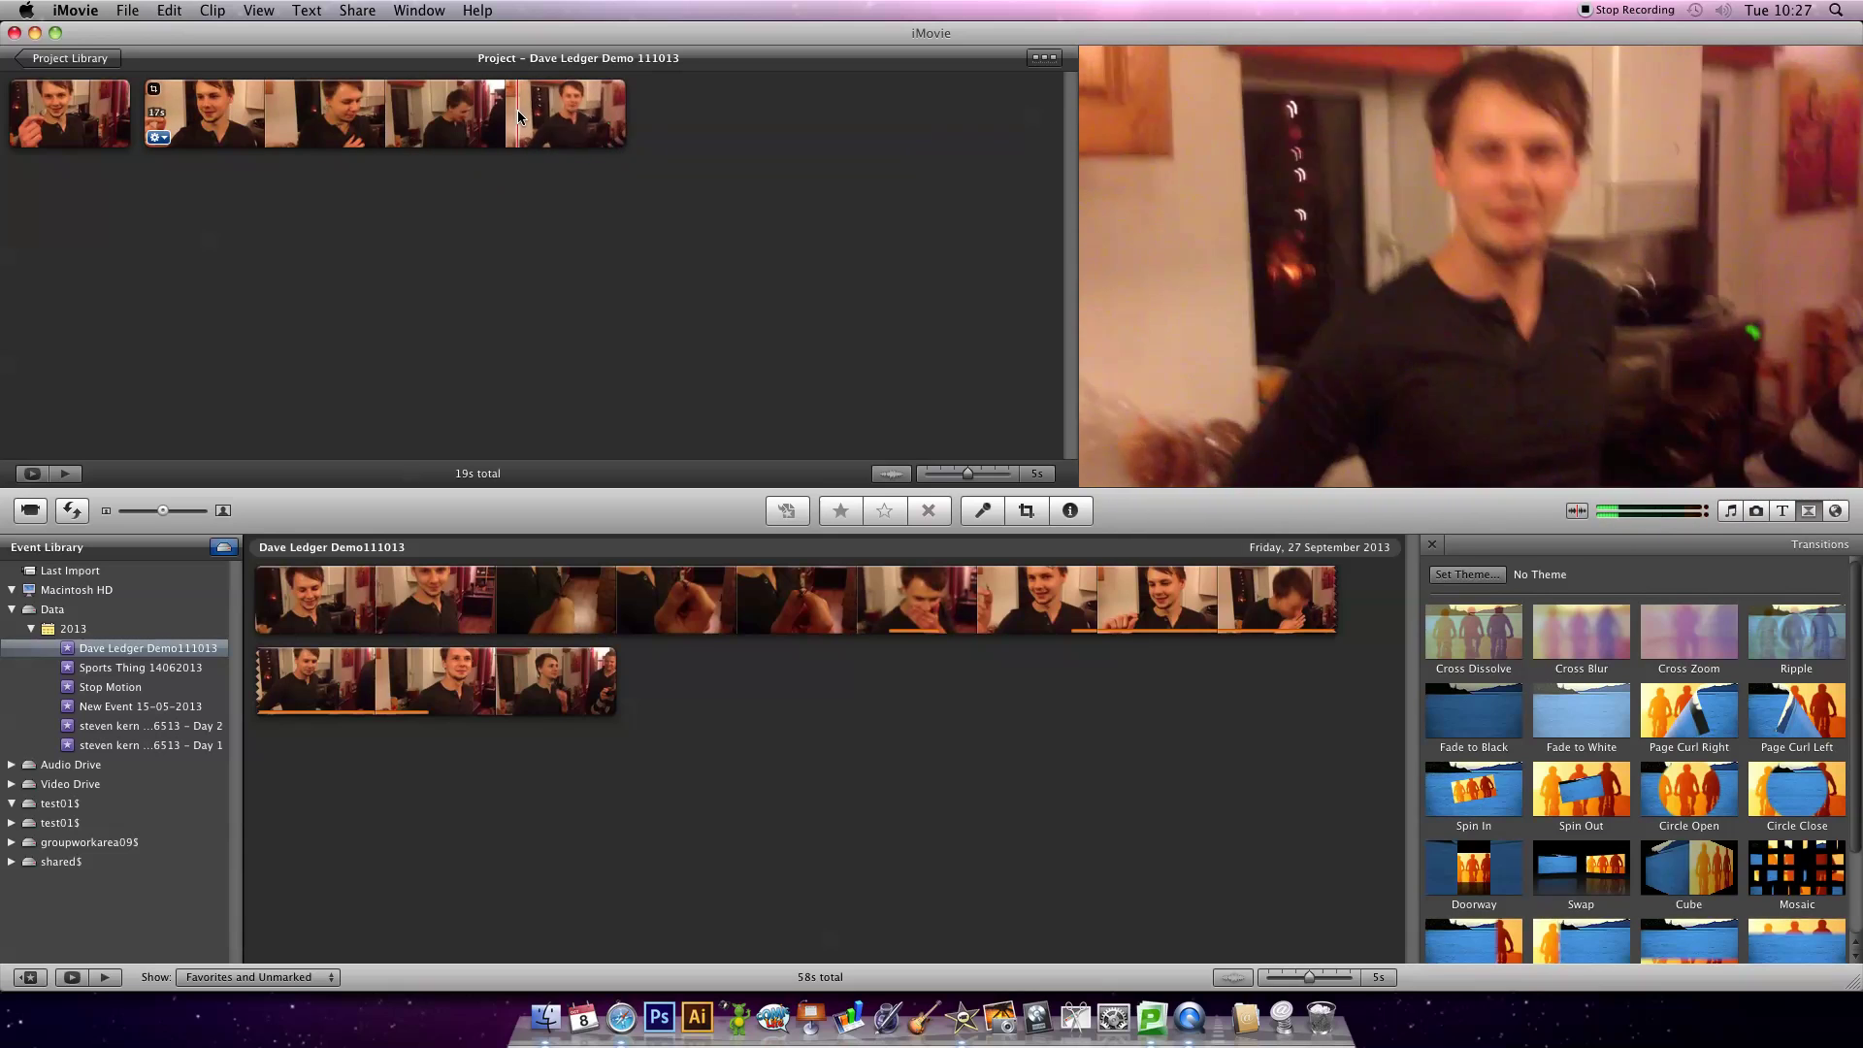
pyautogui.click(572, 114)
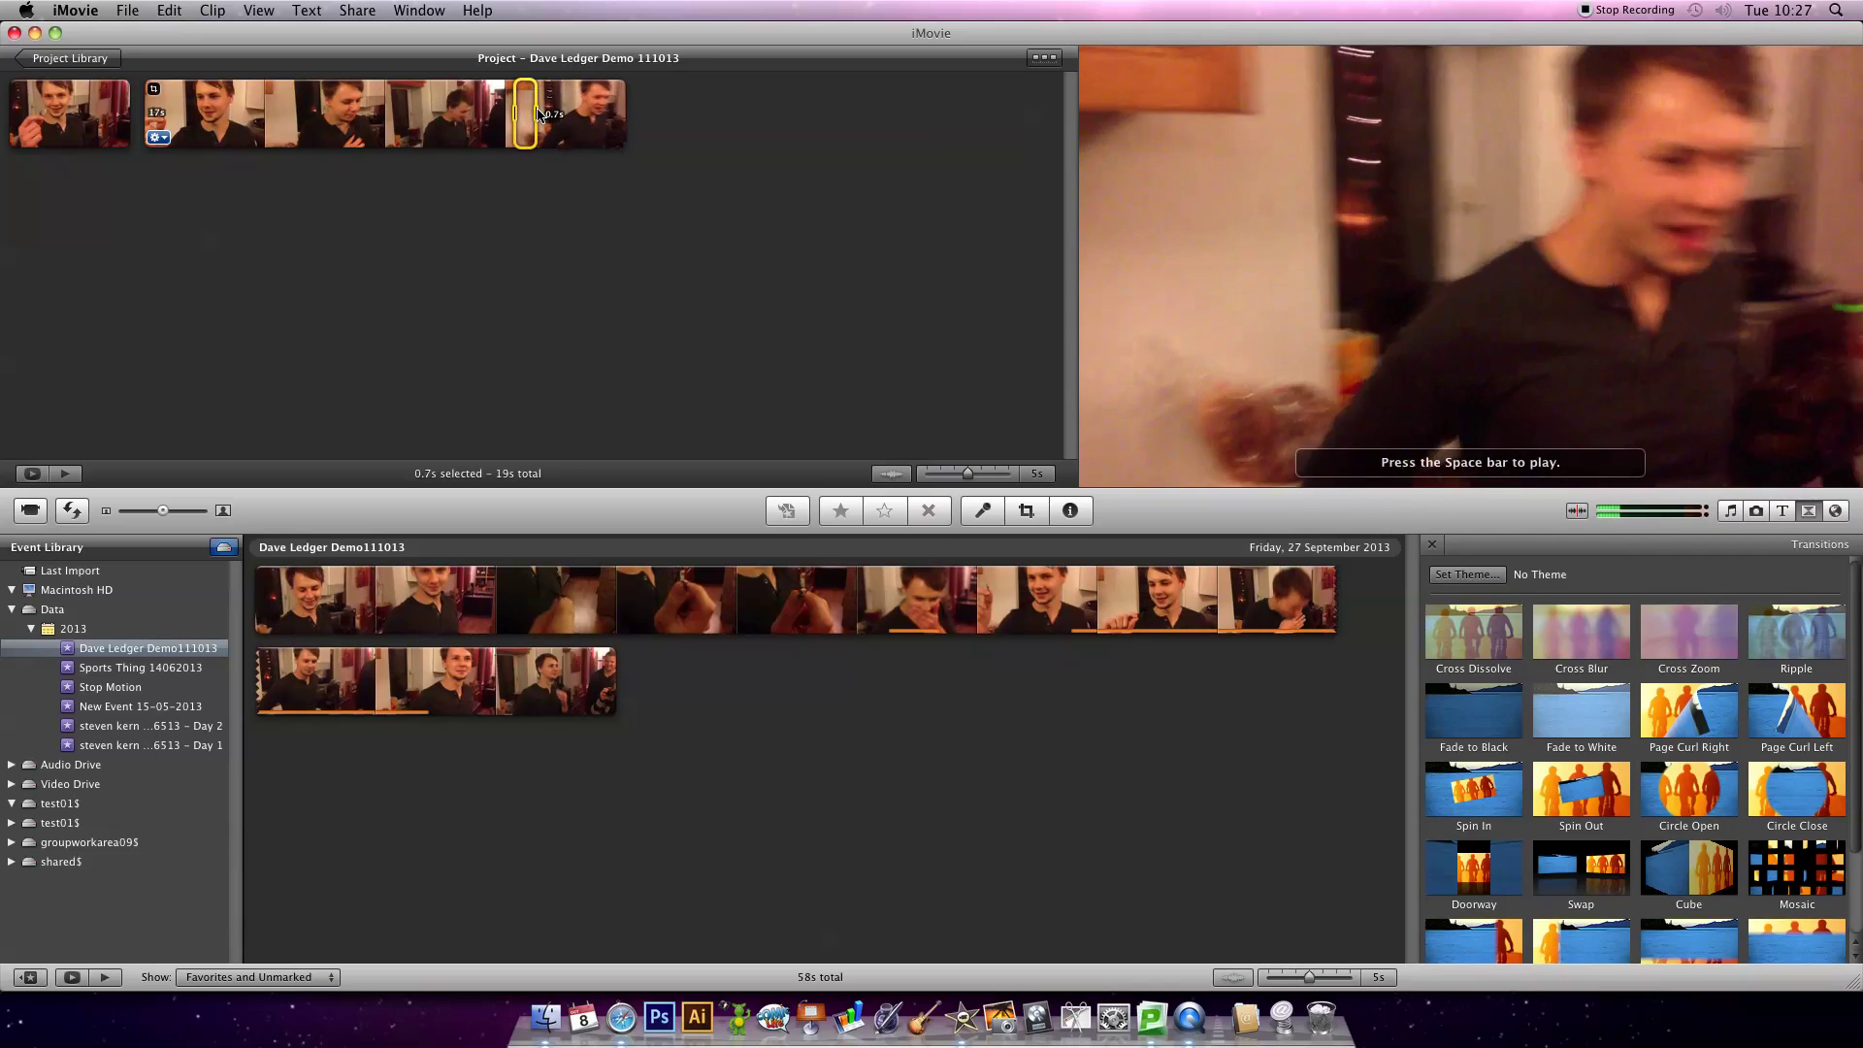
pyautogui.press('space')
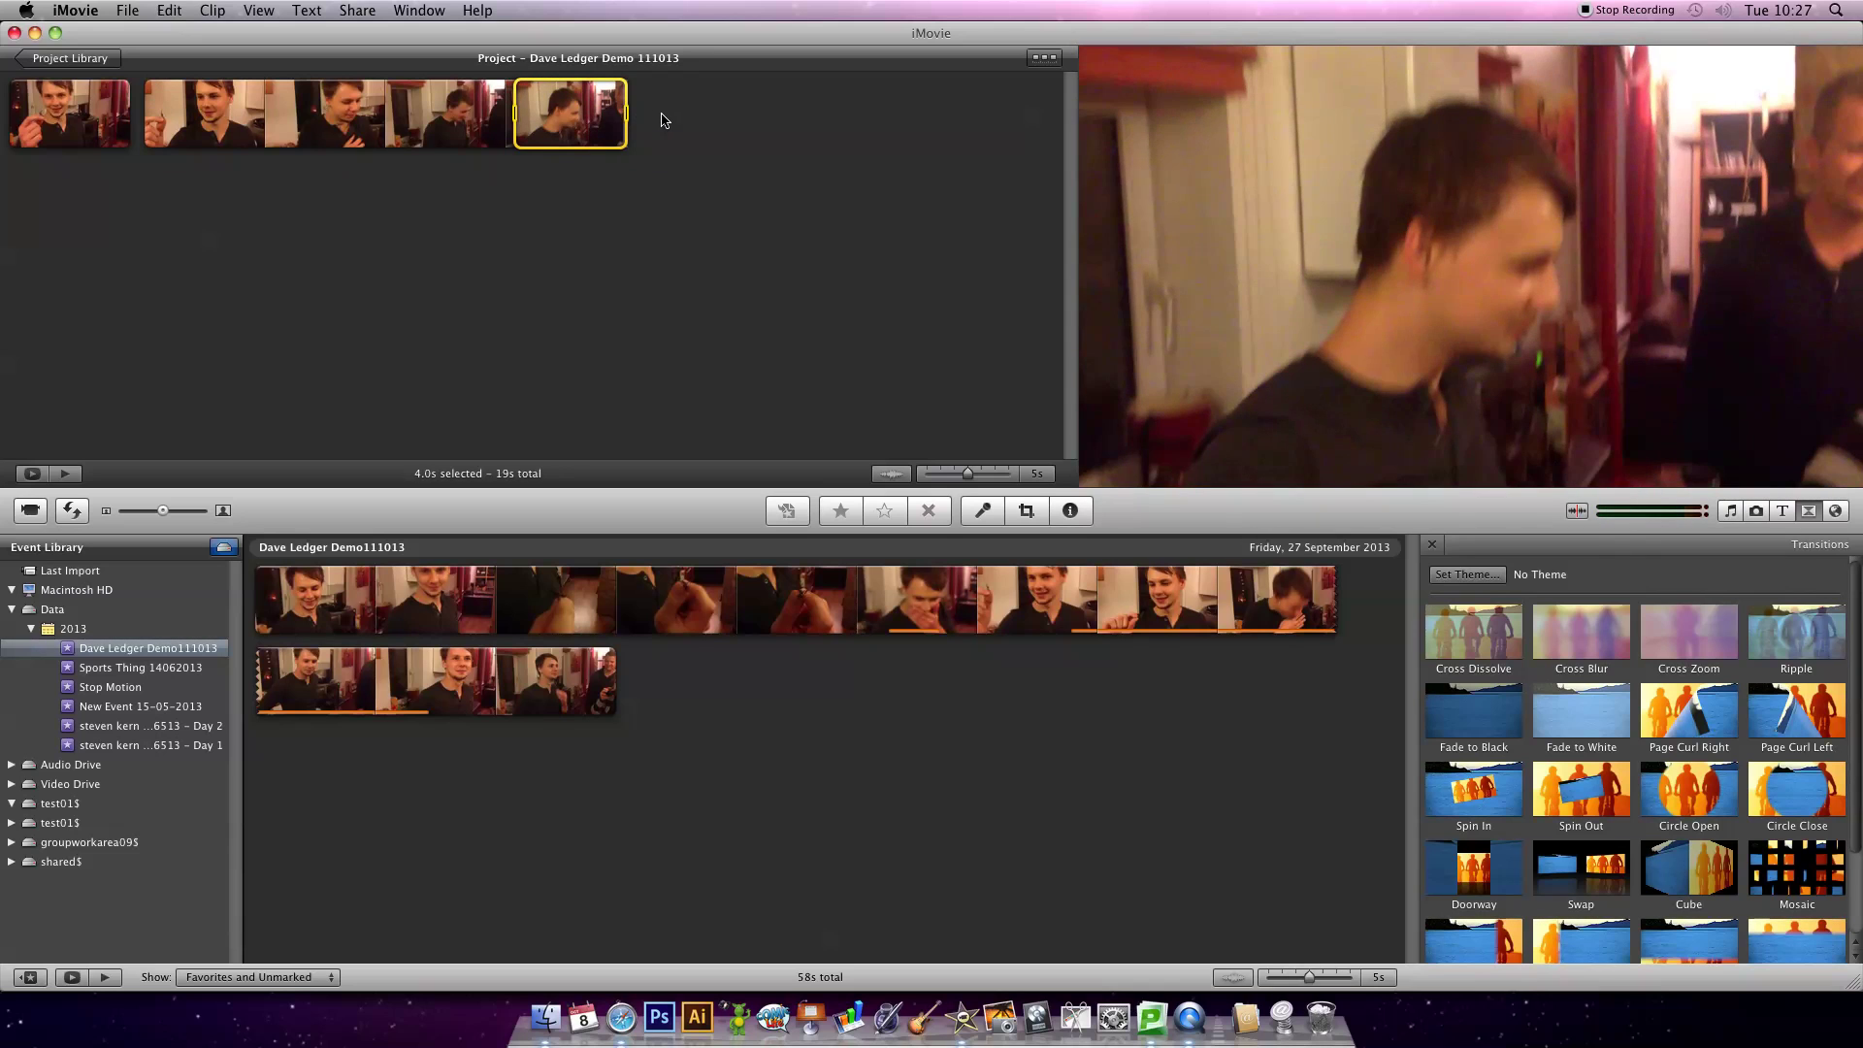
pyautogui.press('space')
pyautogui.press('Delete')
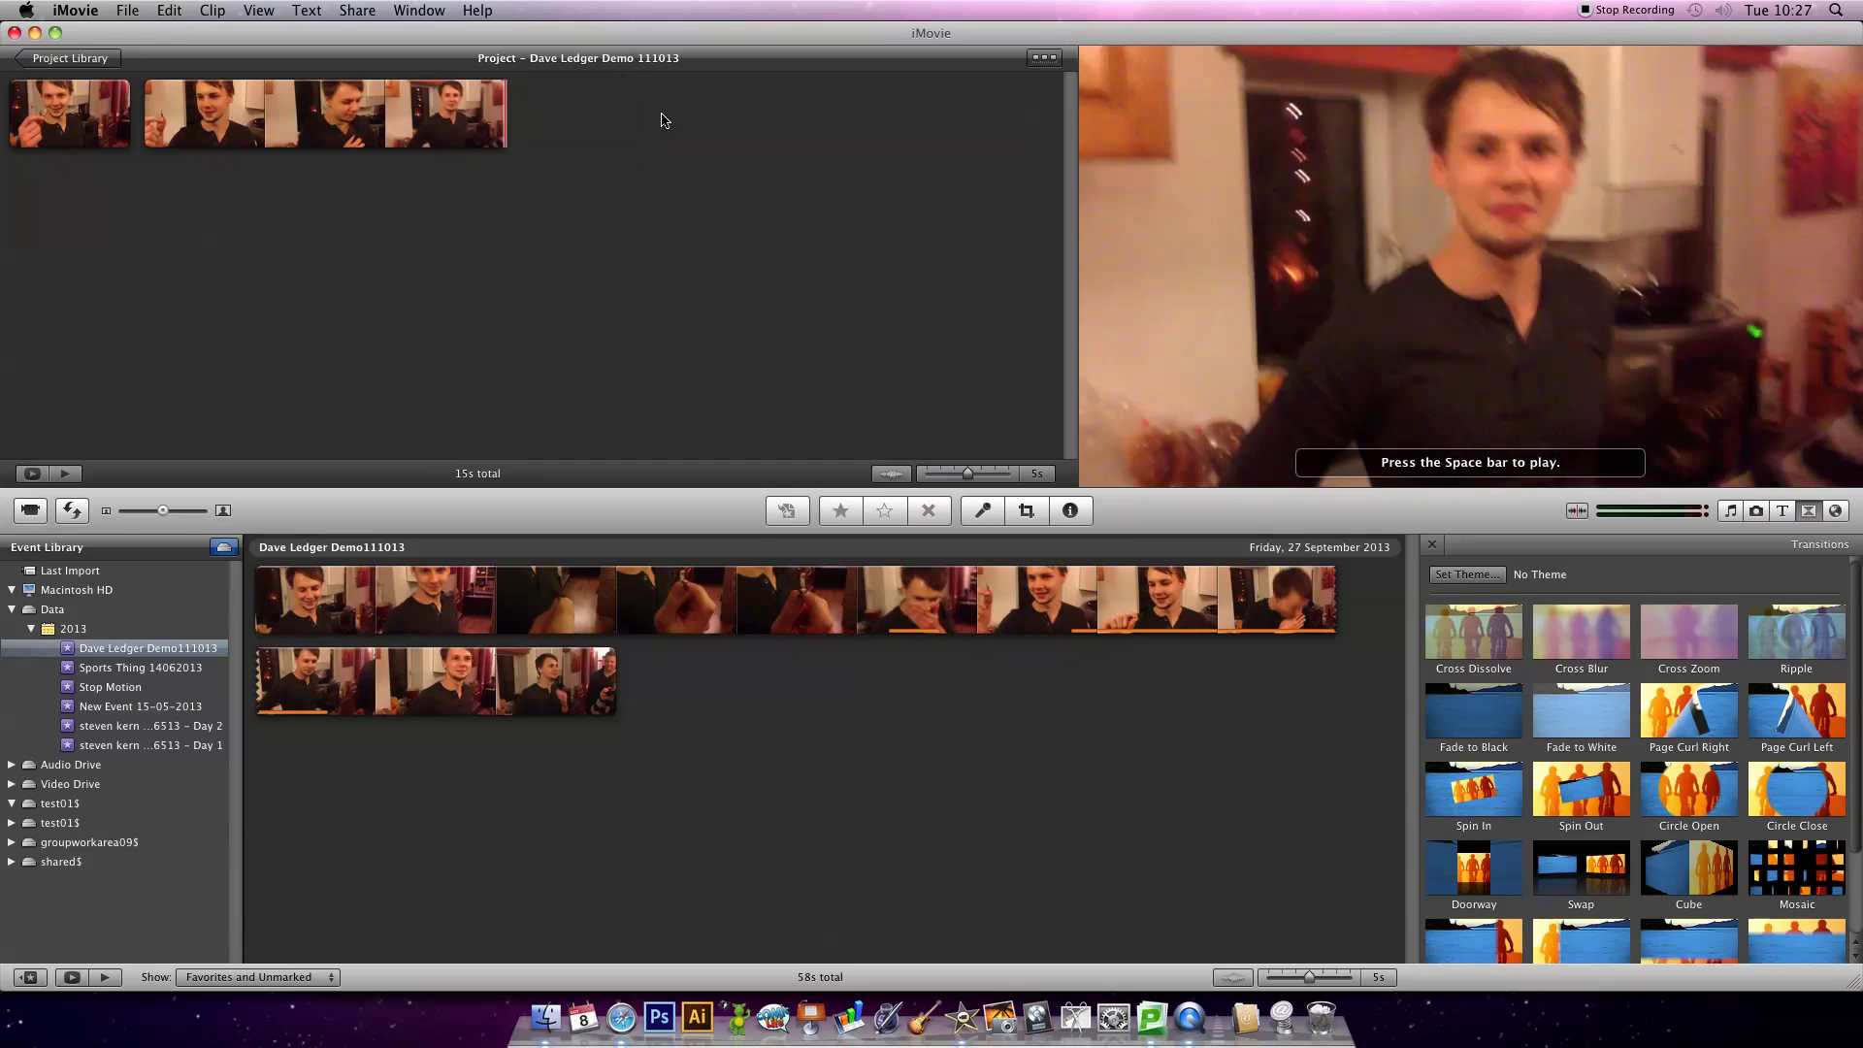
pyautogui.press('space')
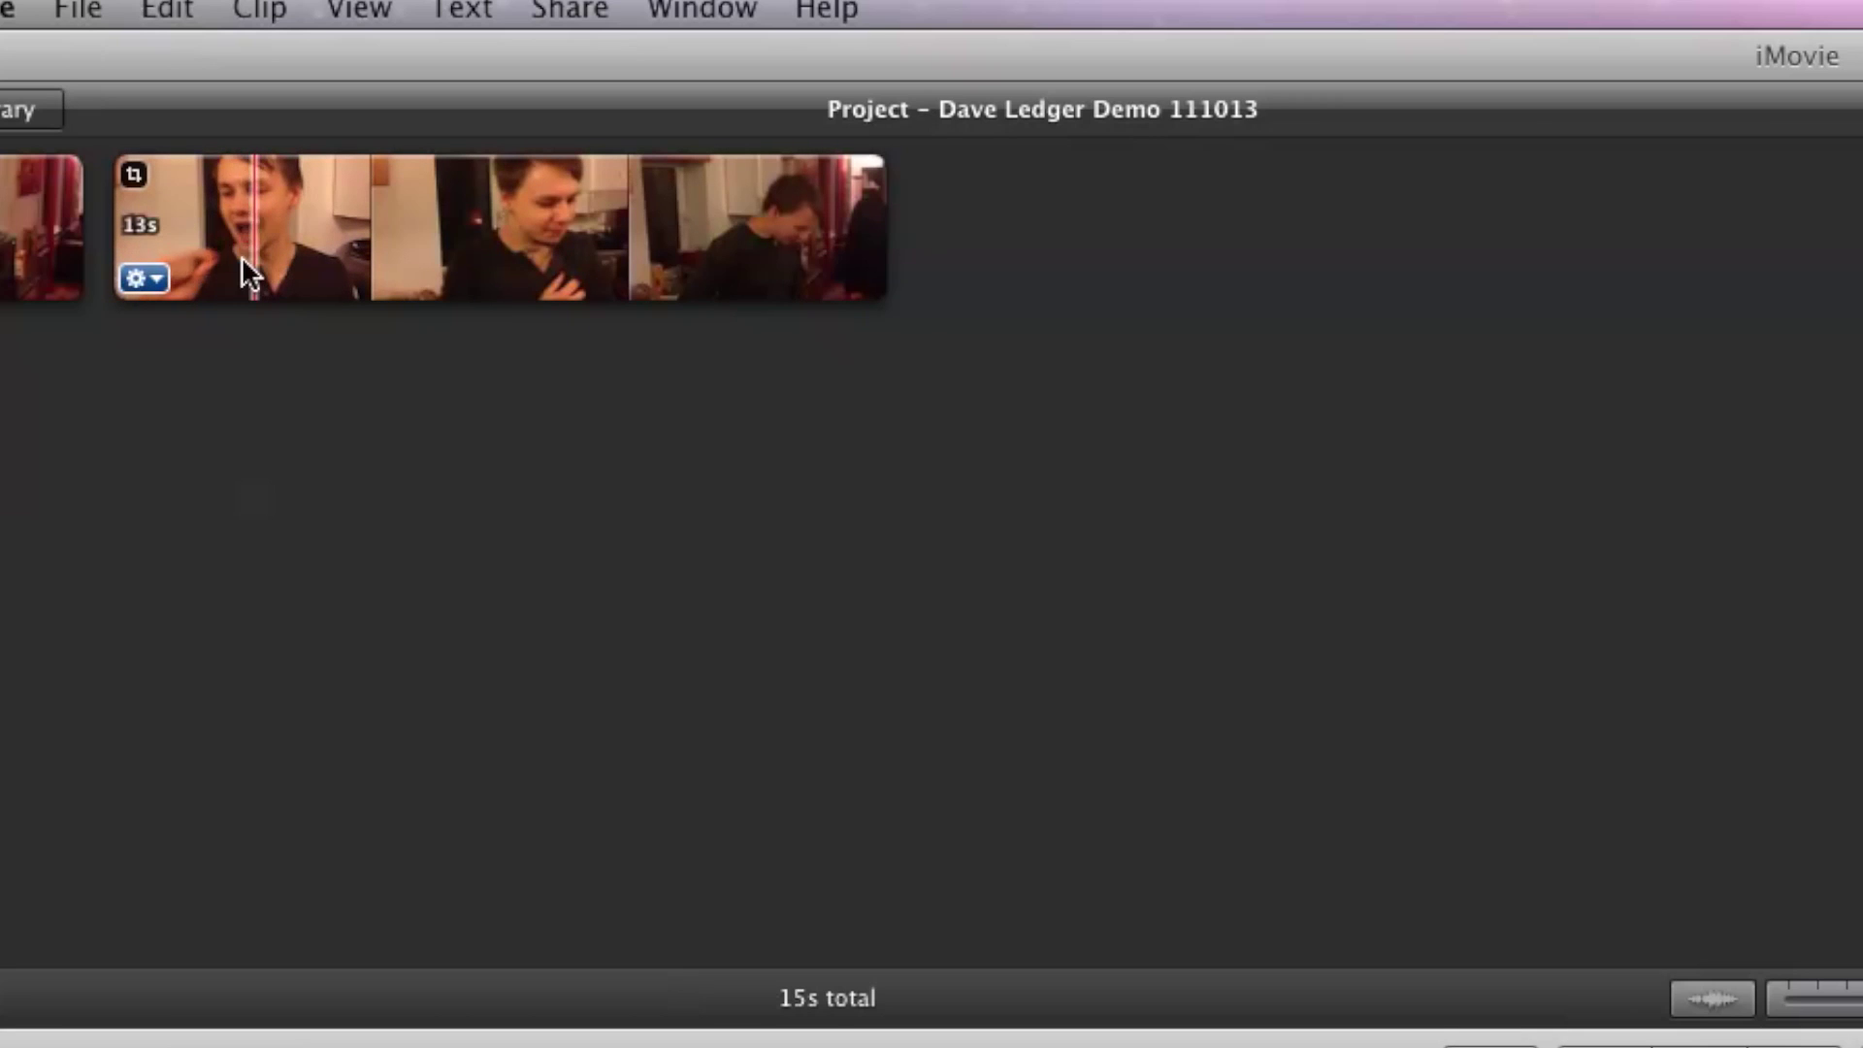
# Open Clip Adjustments for the 13.7-second second clip from its gear menu
pyautogui.click(155, 280)
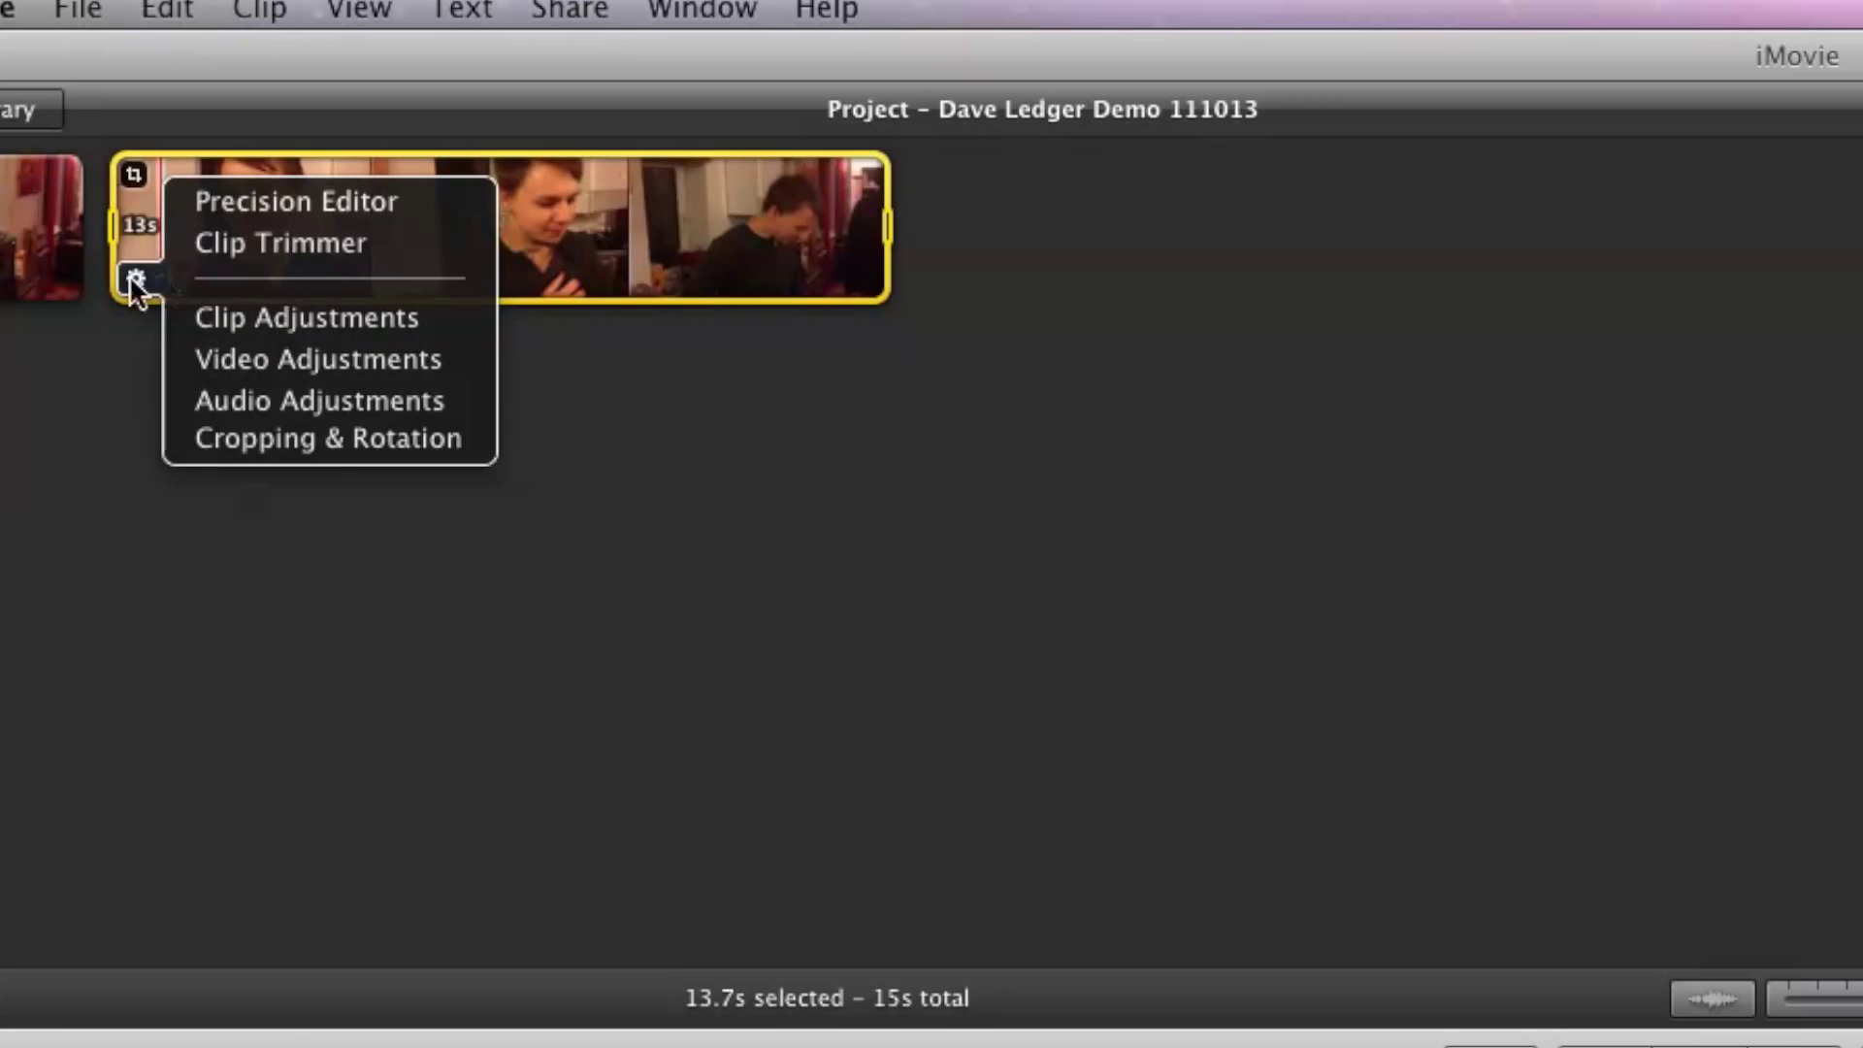
pyautogui.click(203, 303)
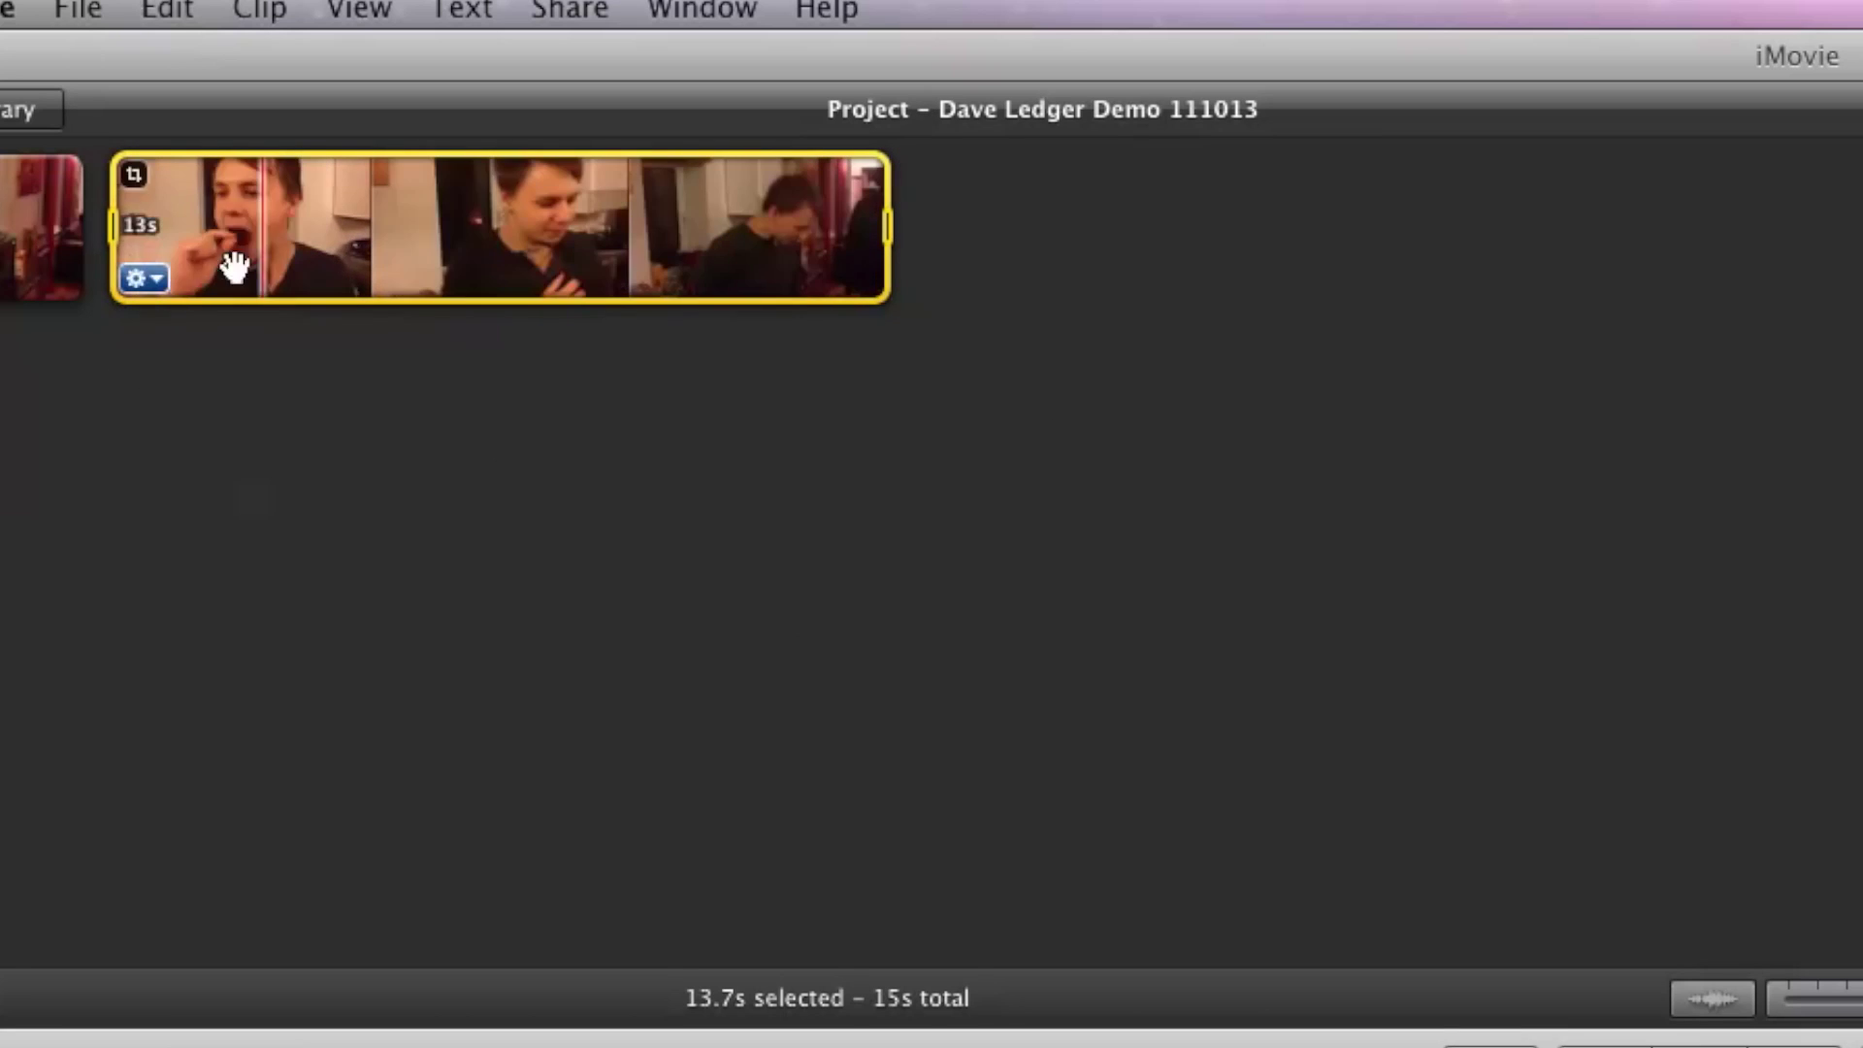
pyautogui.moveTo(187, 278)
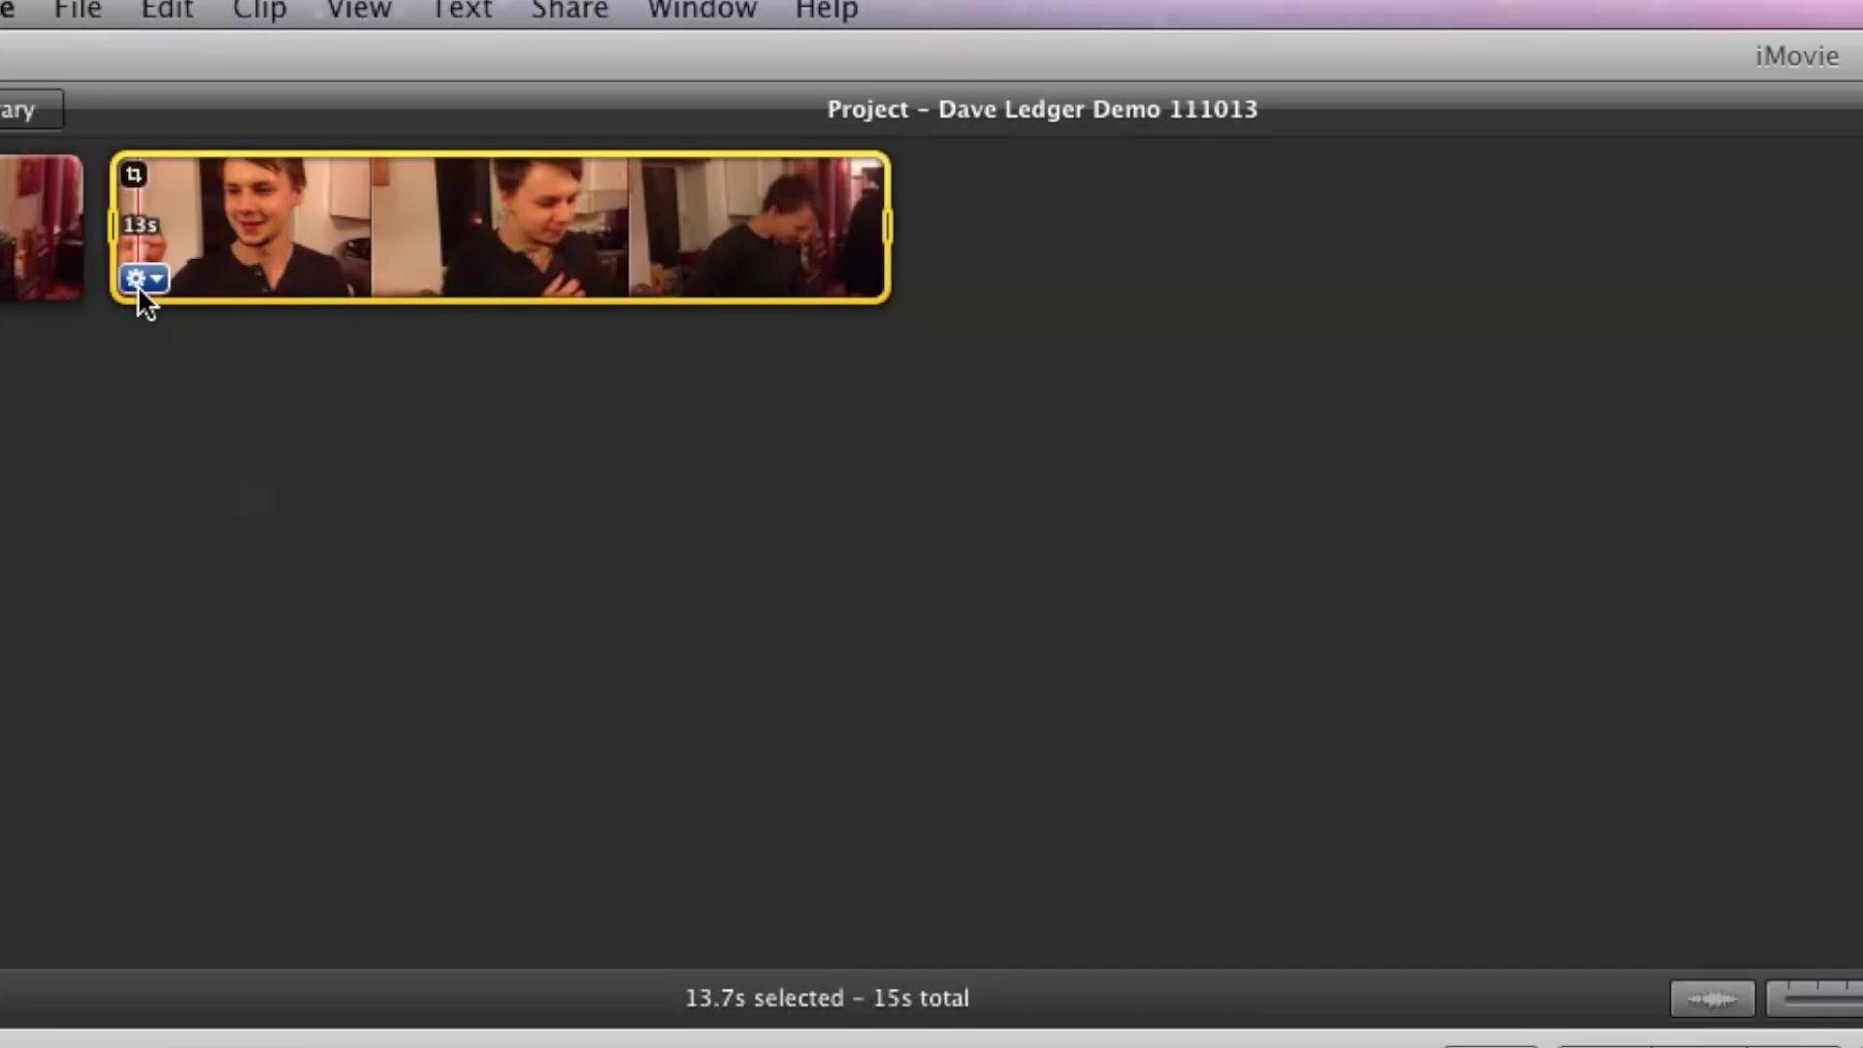
pyautogui.click(142, 278)
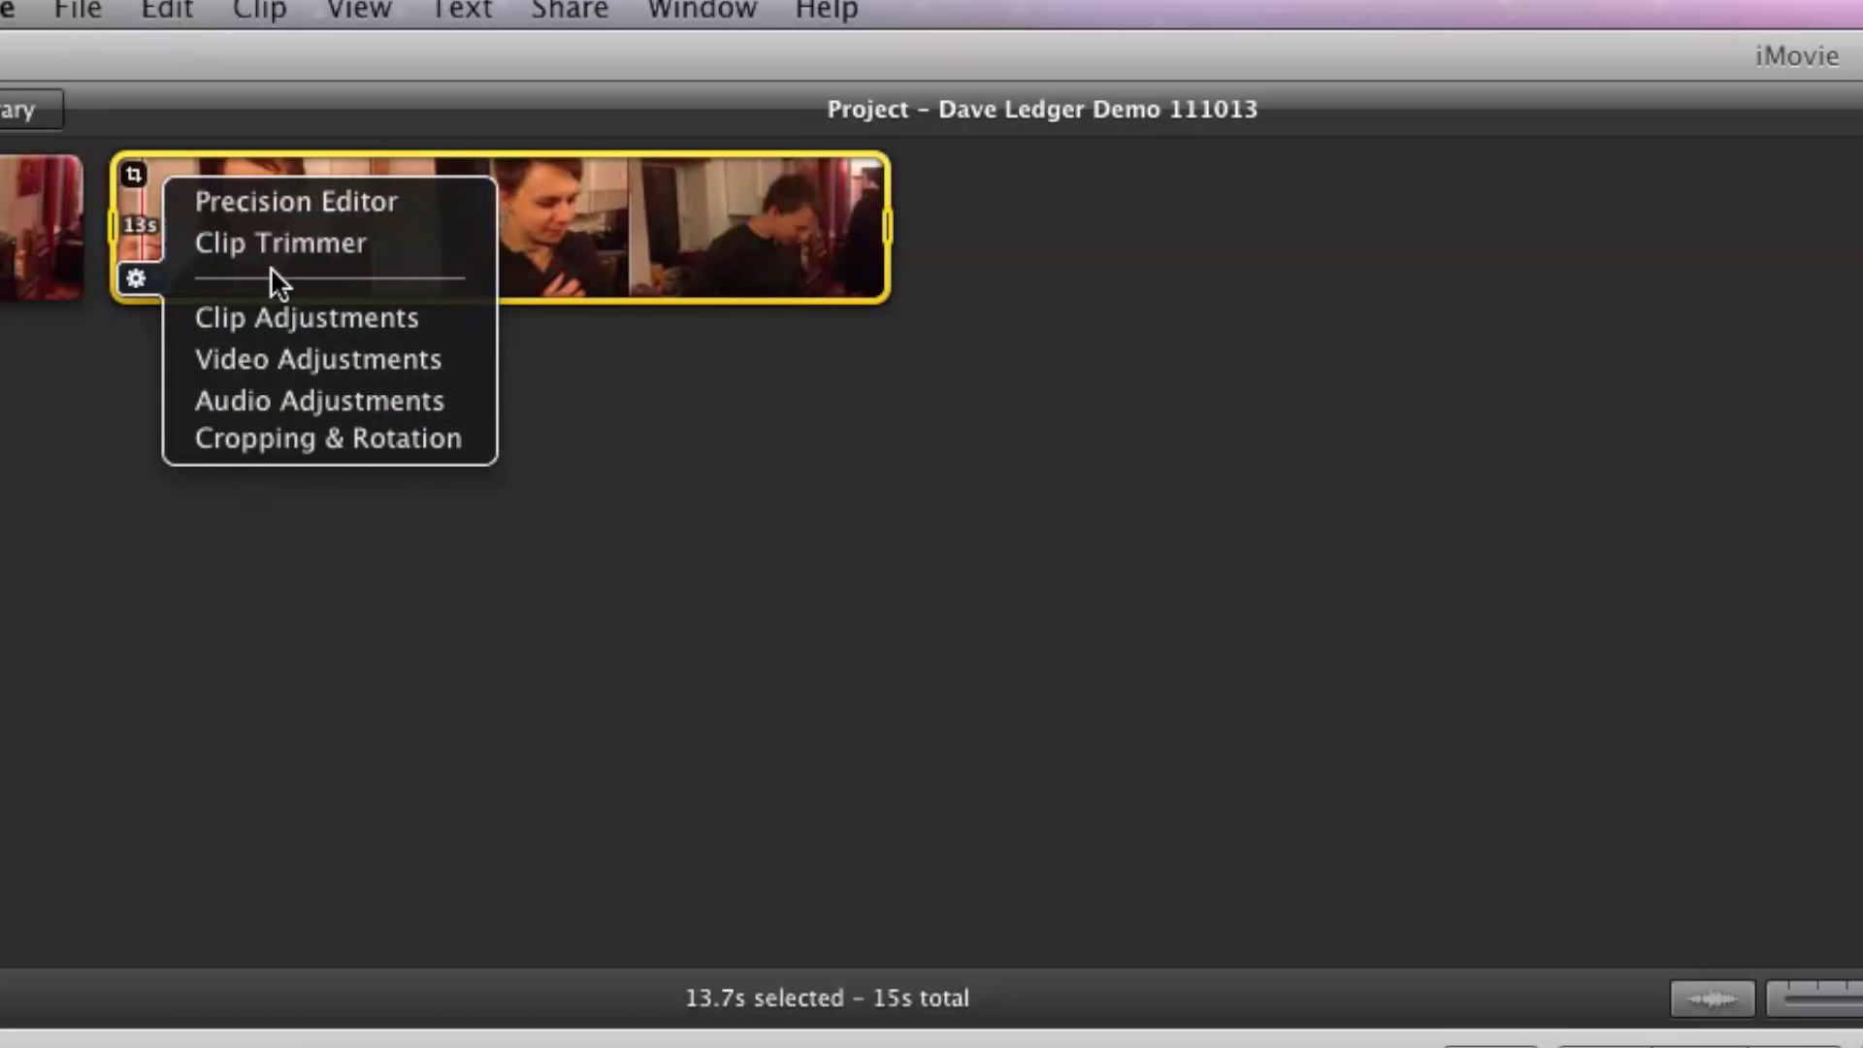
pyautogui.click(285, 321)
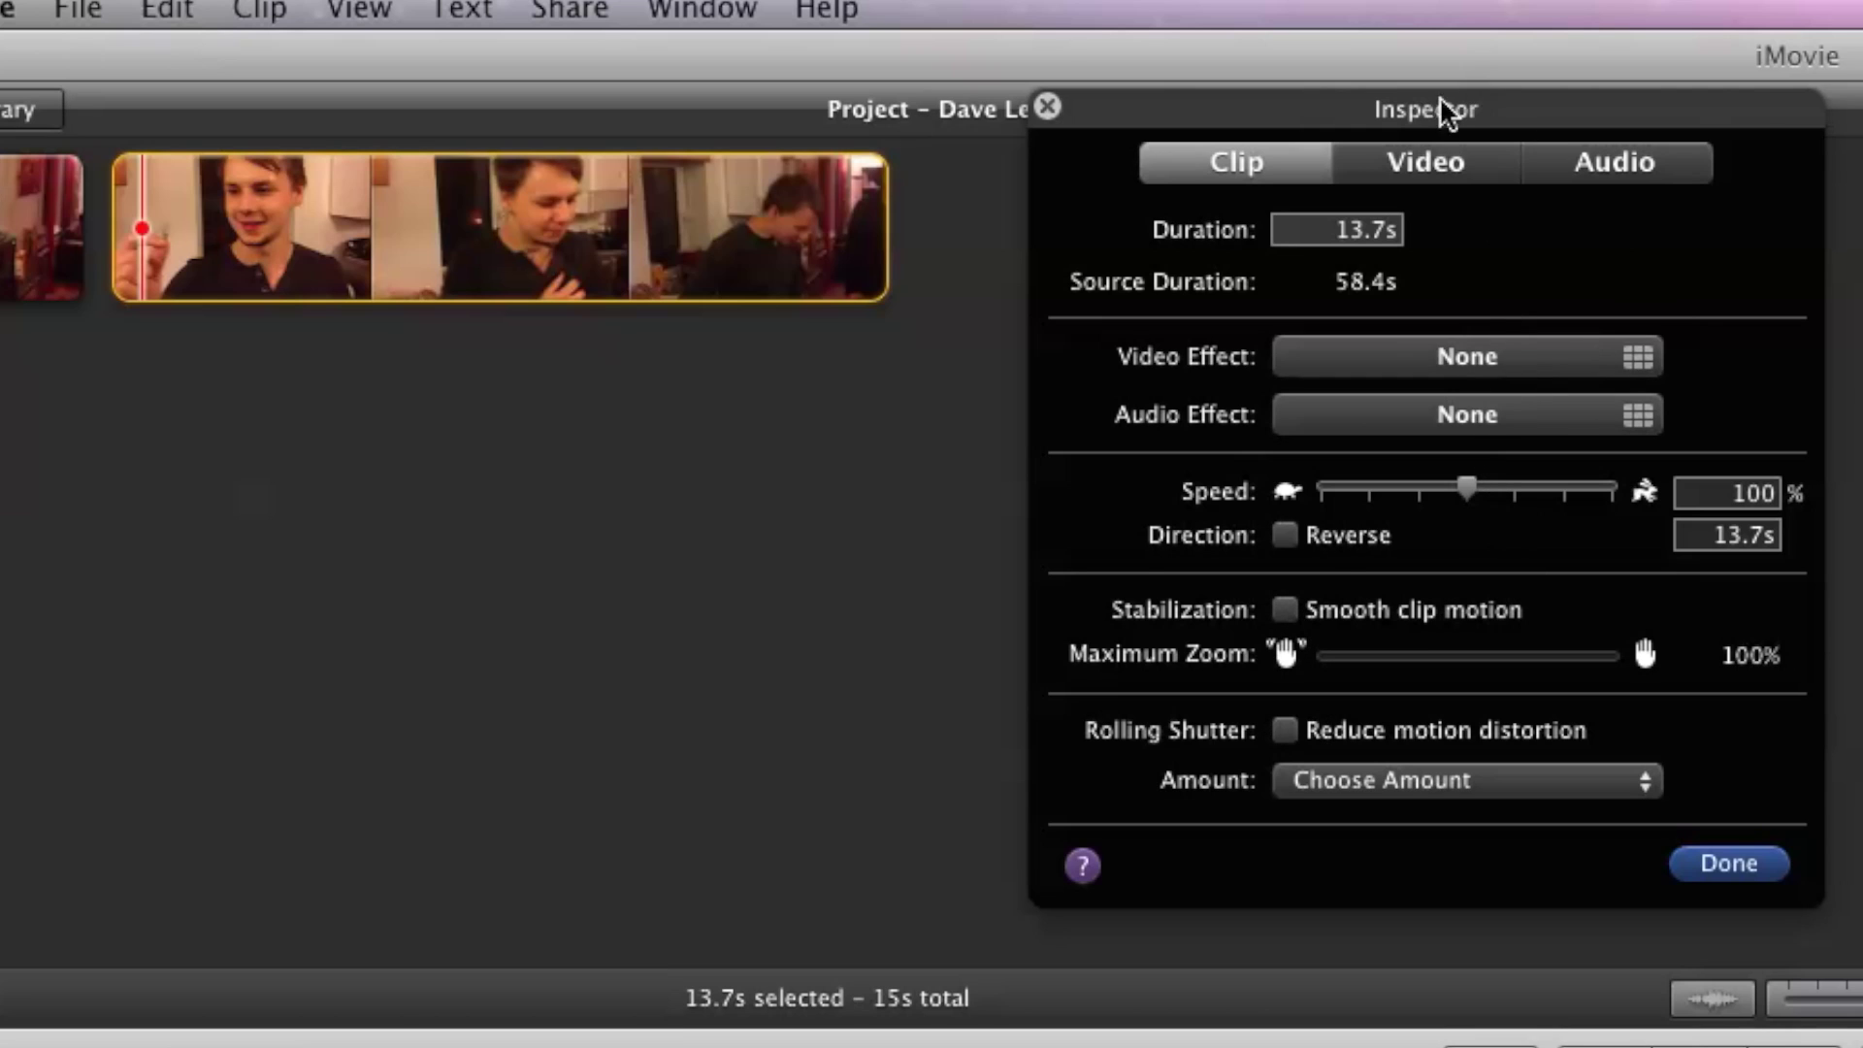
pyautogui.click(1426, 163)
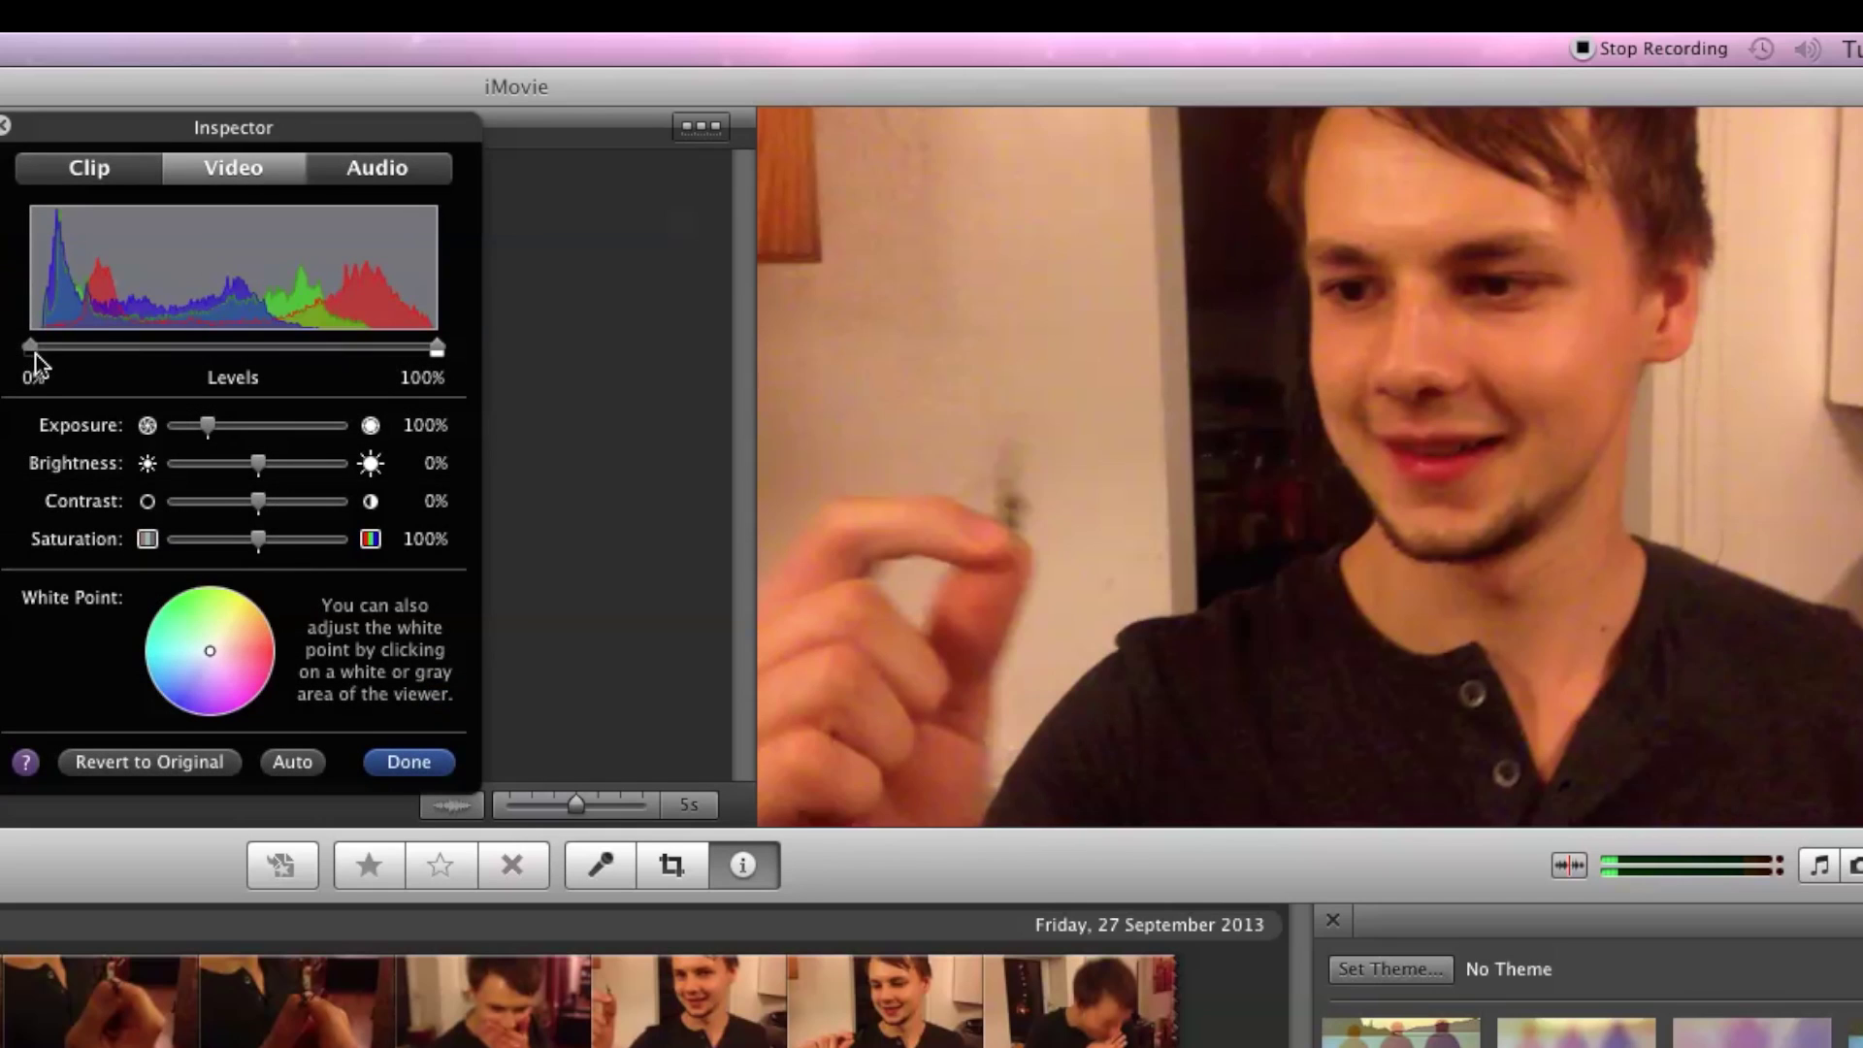
# Leave Levels at 0% and 100%, nudge the white balance, and set saturation to 108%
pyautogui.moveTo(35, 357)
pyautogui.mouseDown()
pyautogui.moveTo(153, 347)
pyautogui.moveTo(27, 348)
pyautogui.mouseUp()
pyautogui.moveTo(446, 351); pyautogui.dragTo(532, 347)
pyautogui.moveTo(209, 645); pyautogui.dragTo(193, 658)
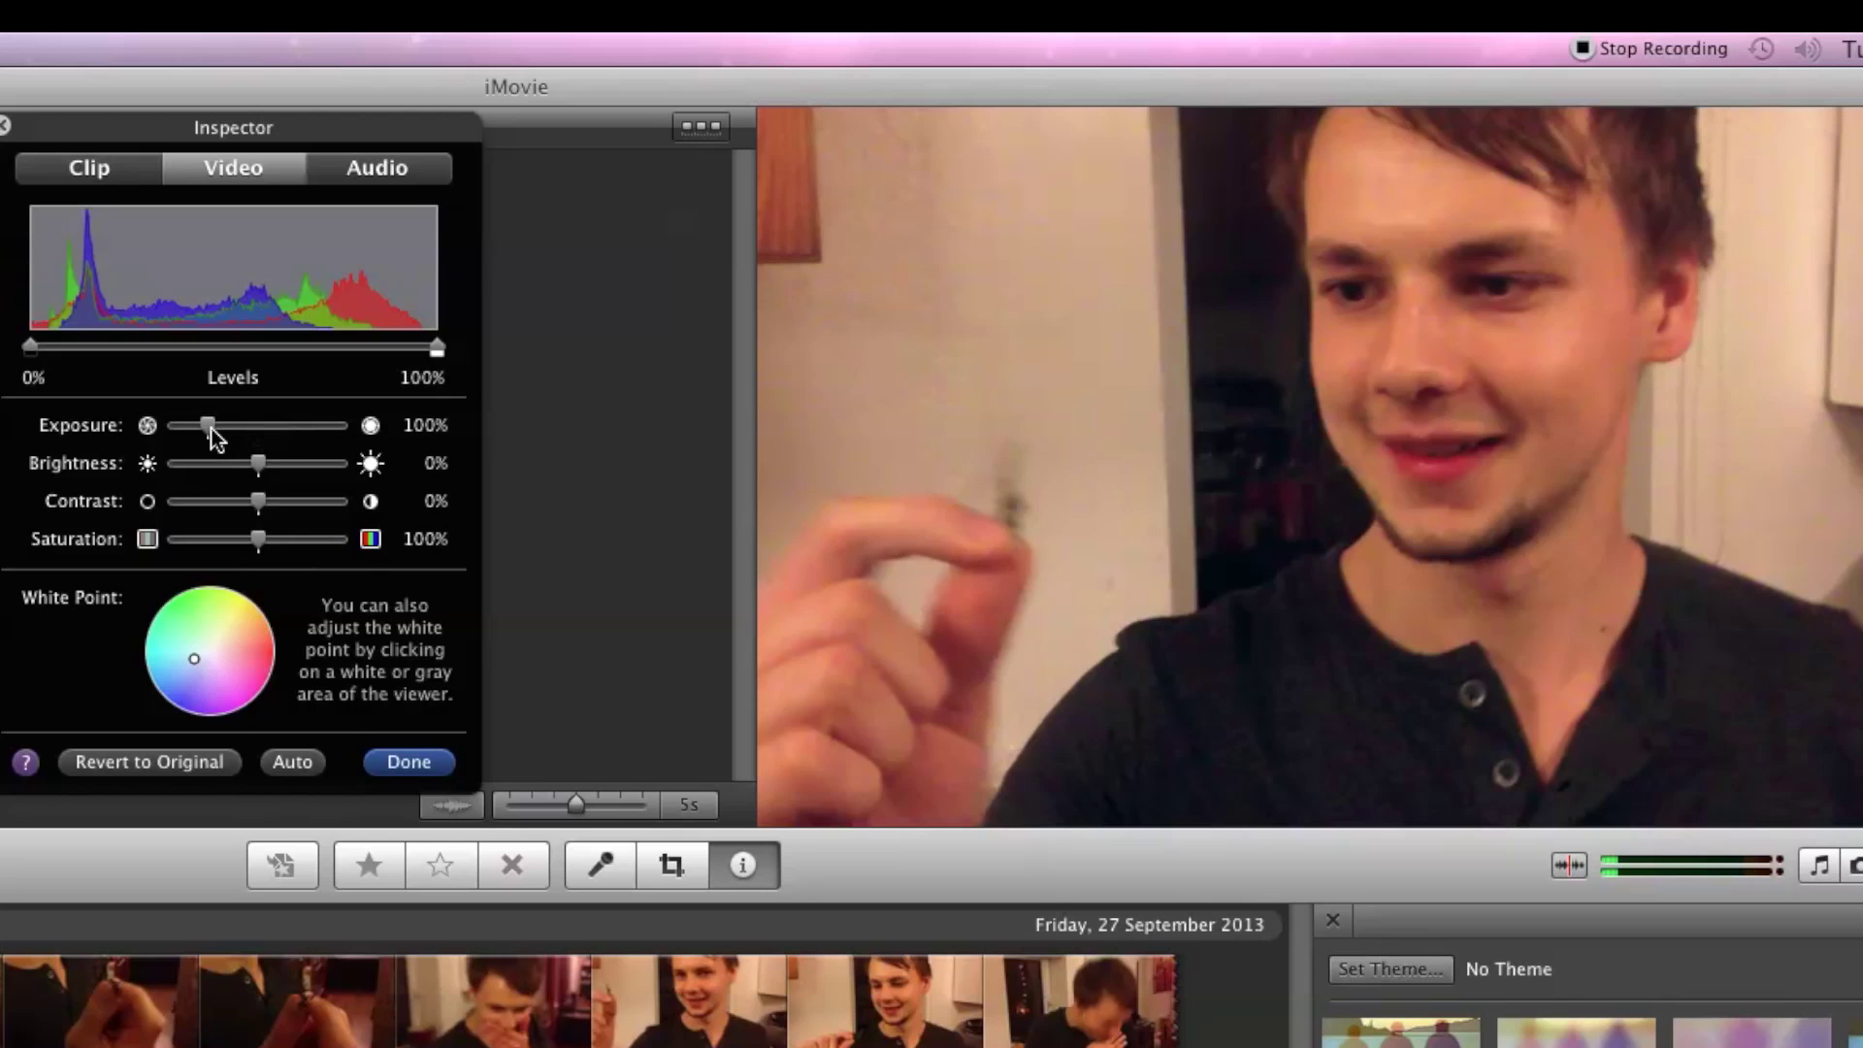
pyautogui.moveTo(258, 536); pyautogui.dragTo(263, 535)
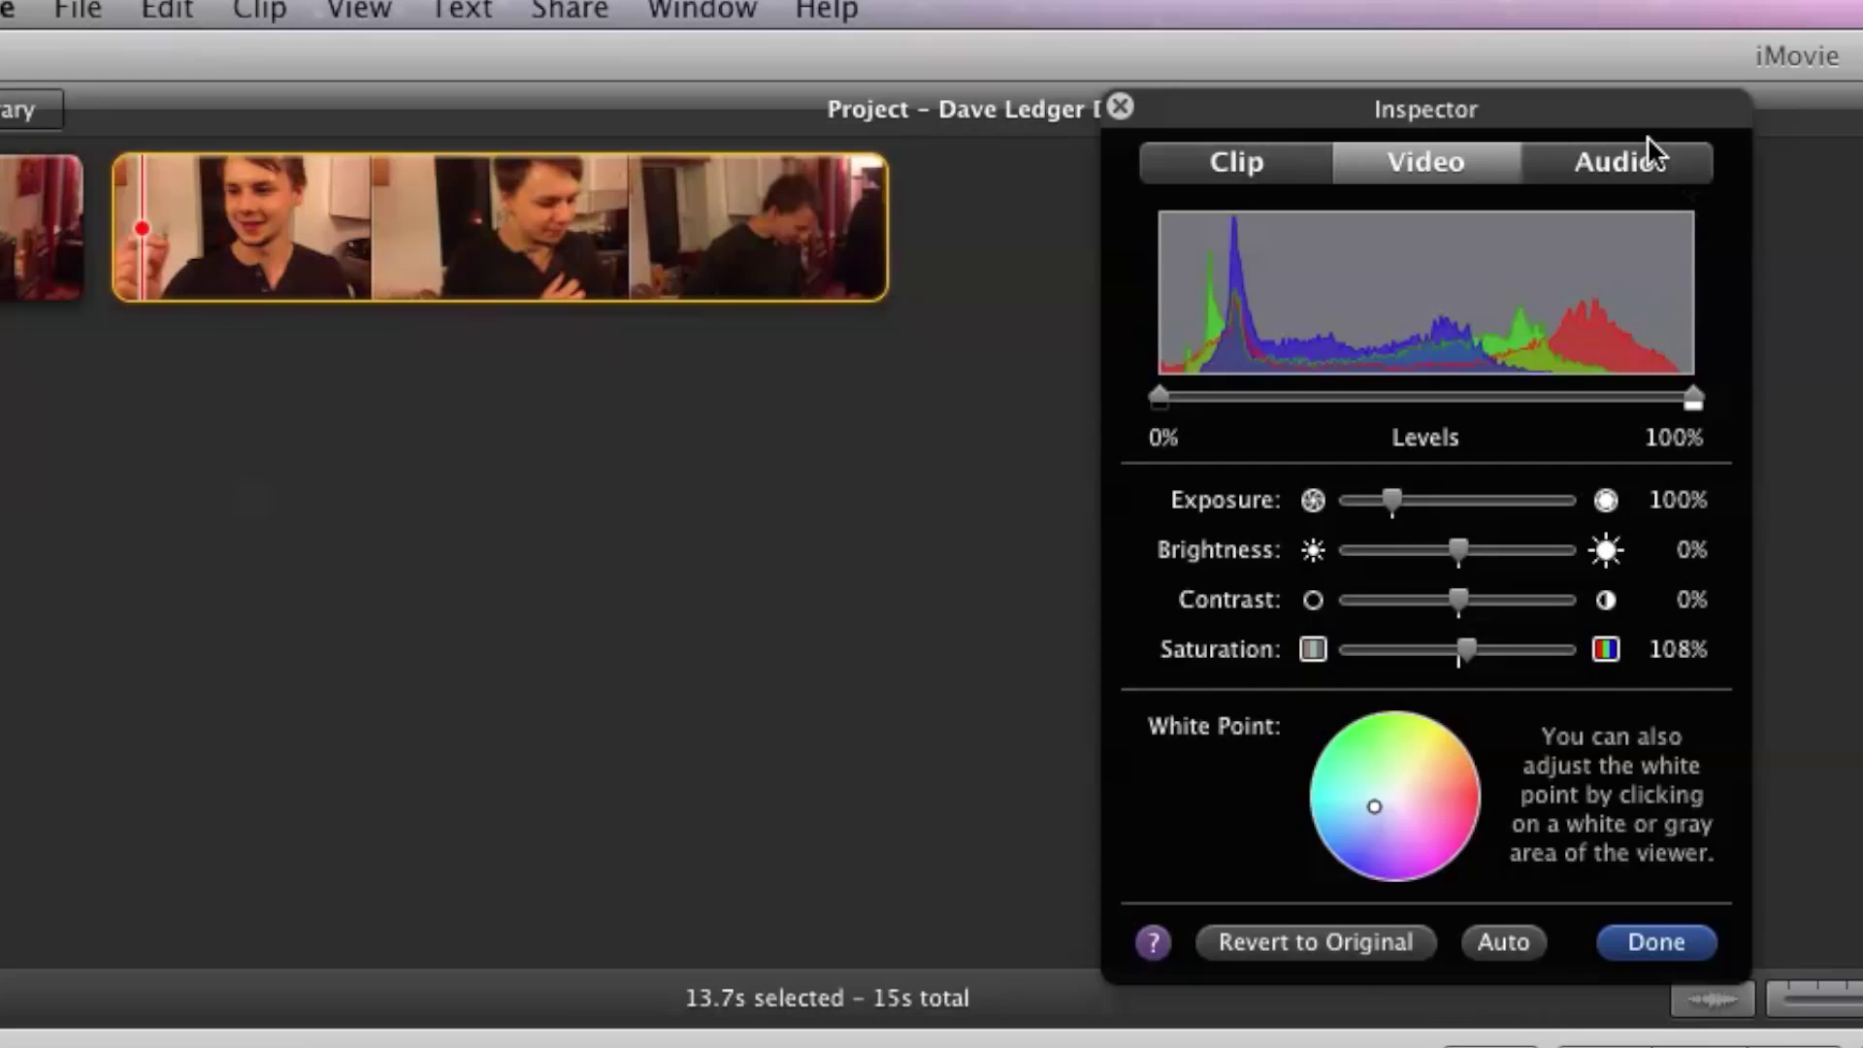
pyautogui.click(398, 167)
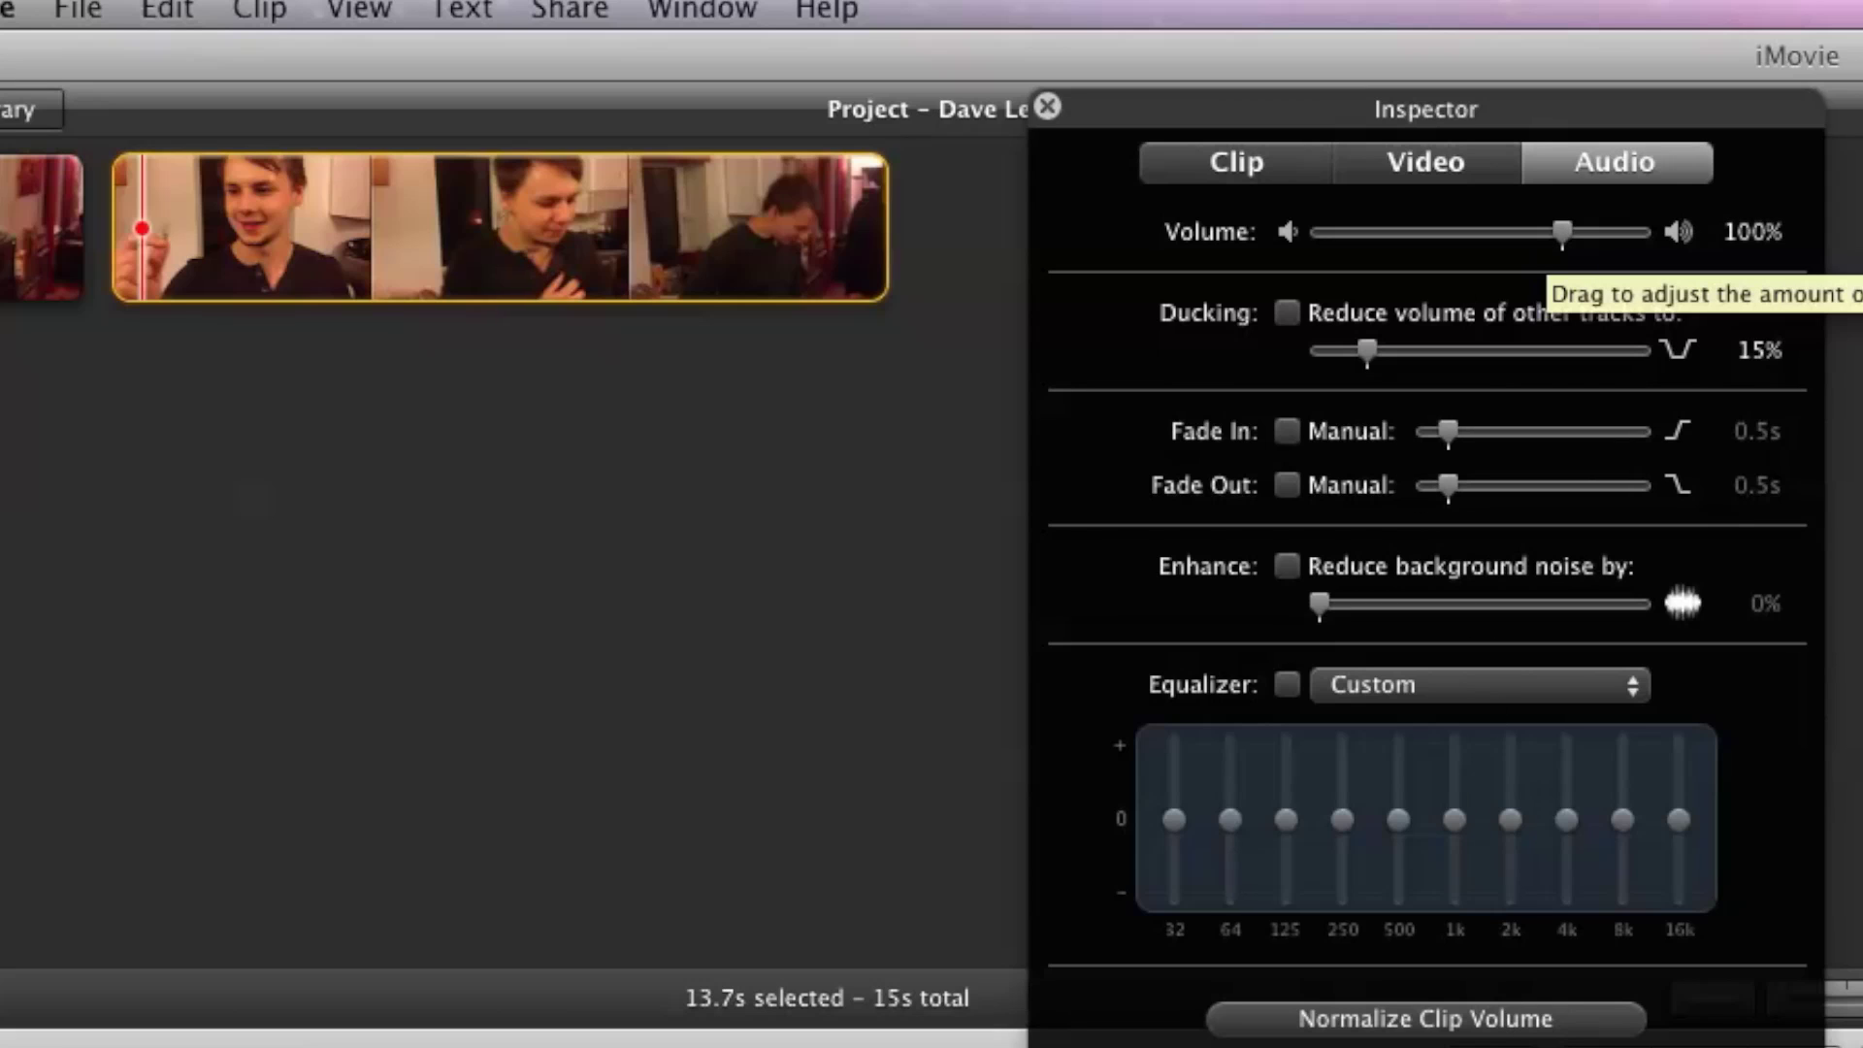
# Close the audio inspector with Done and deselect the second project clip
pyautogui.click(798, 517)
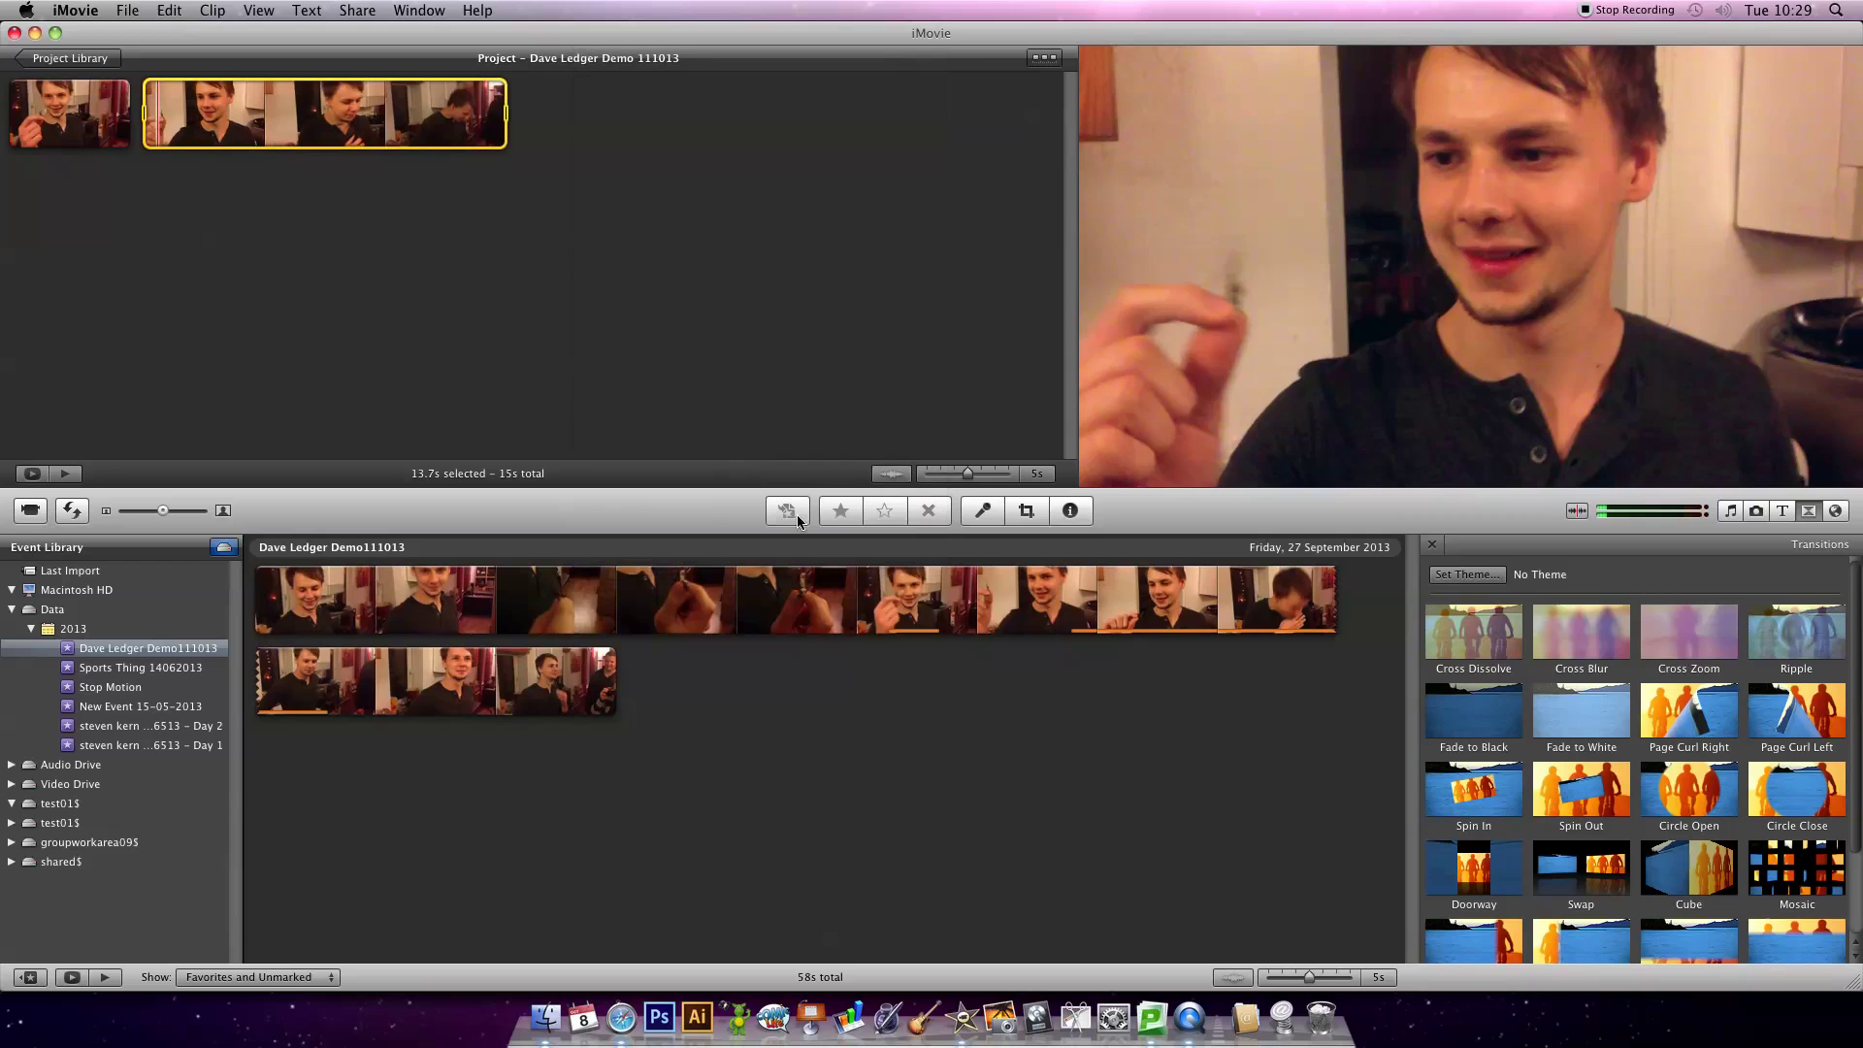
pyautogui.click(539, 332)
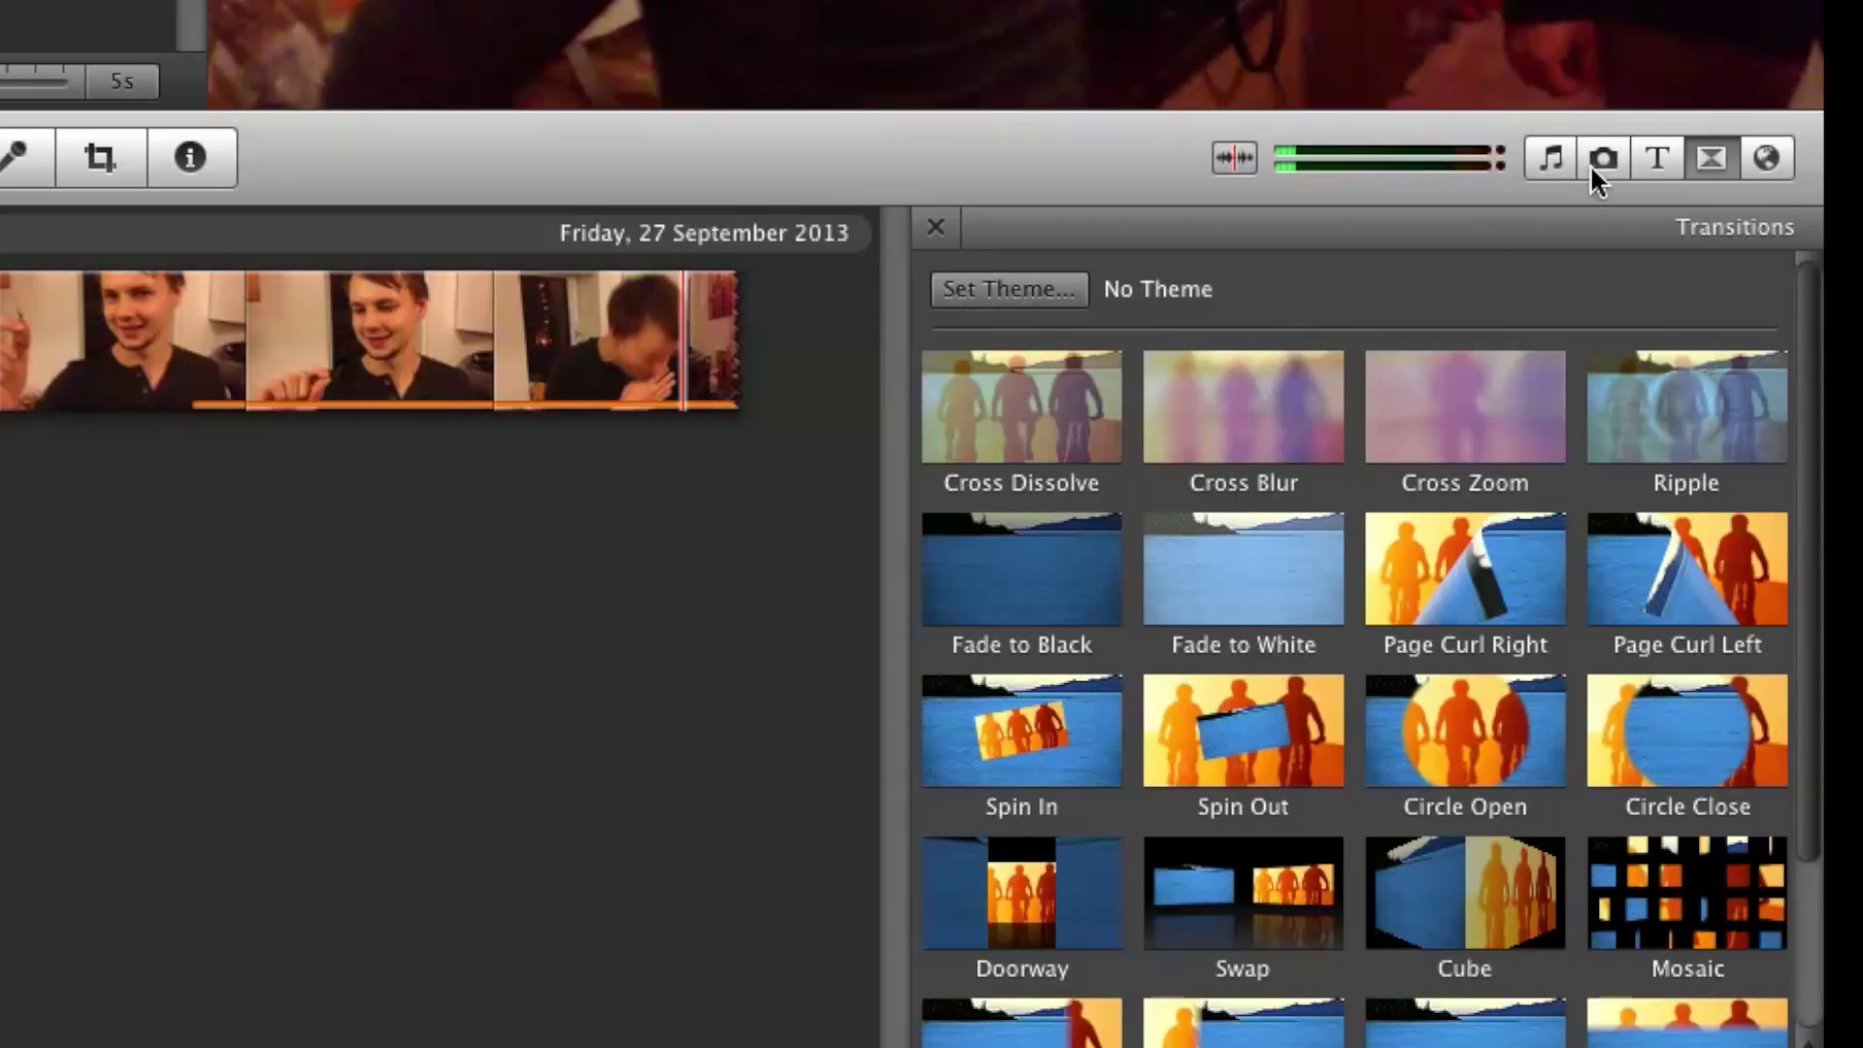
# Place a 0.5-second Cross Dissolve transition between the first two project clips
pyautogui.click(1724, 156)
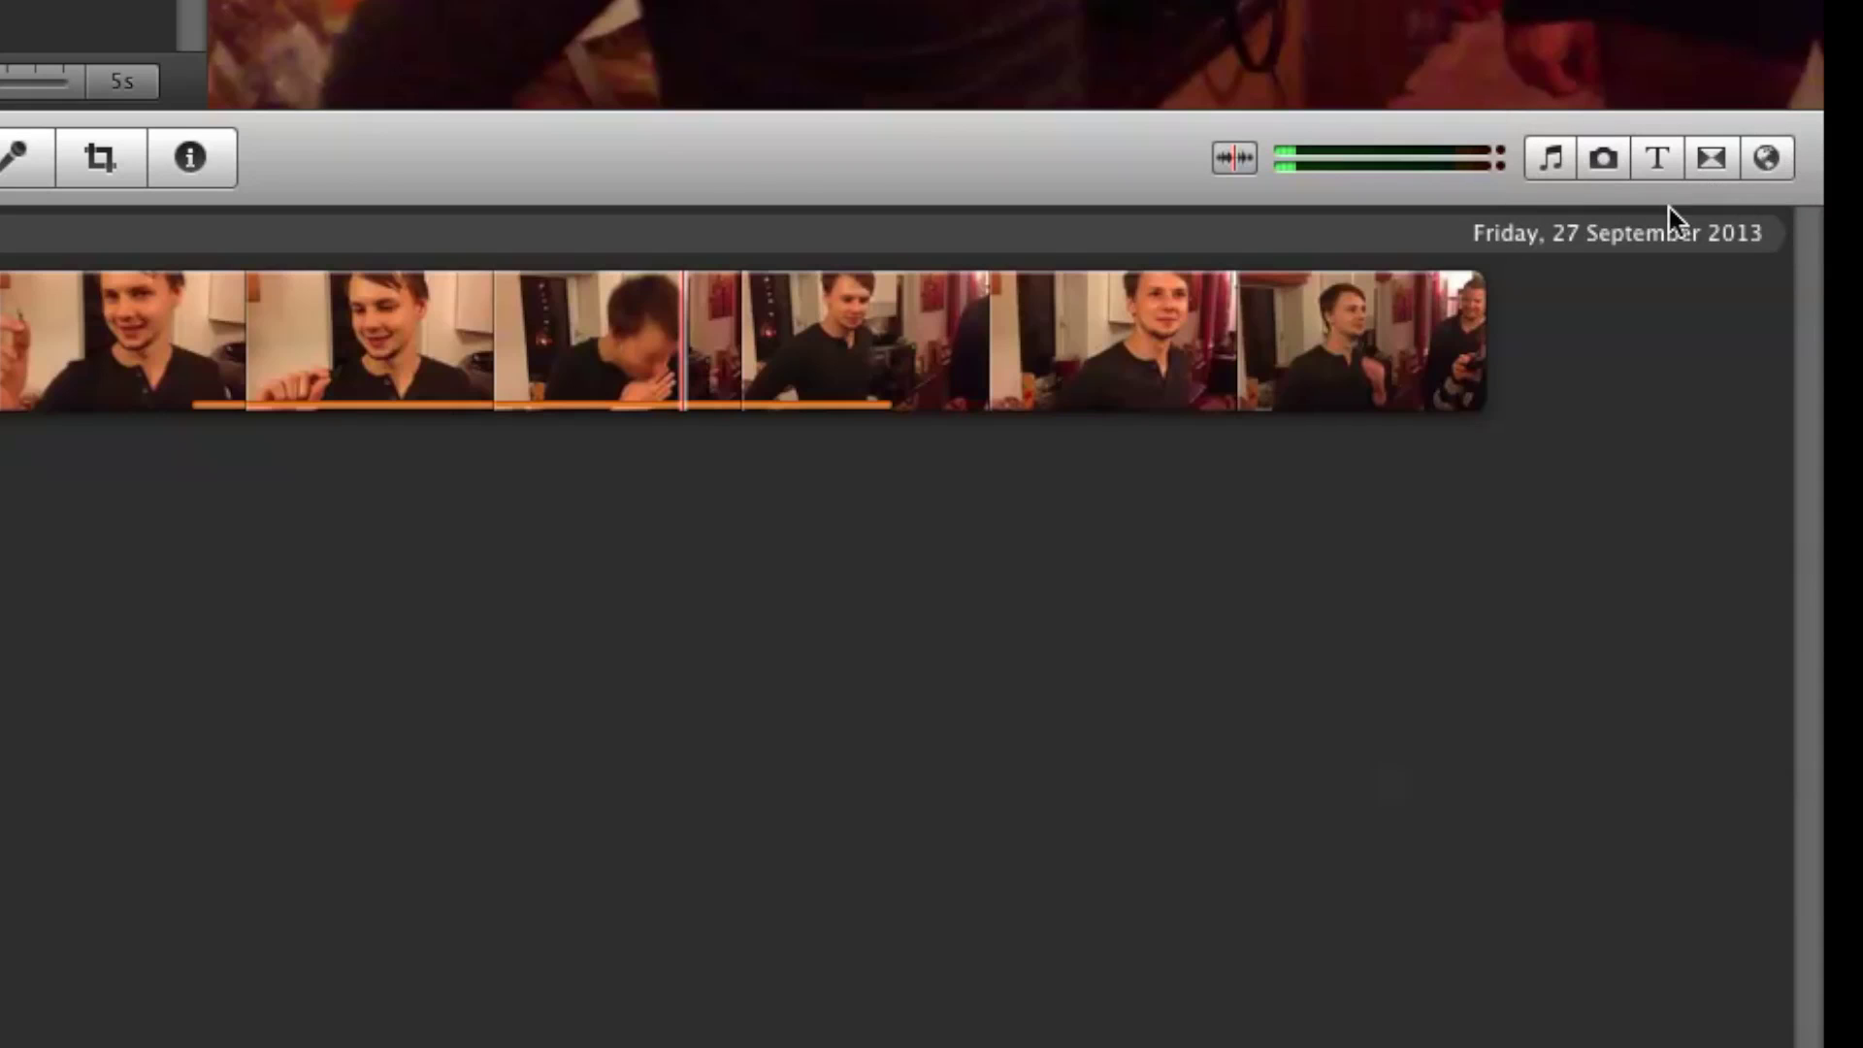
pyautogui.click(1716, 159)
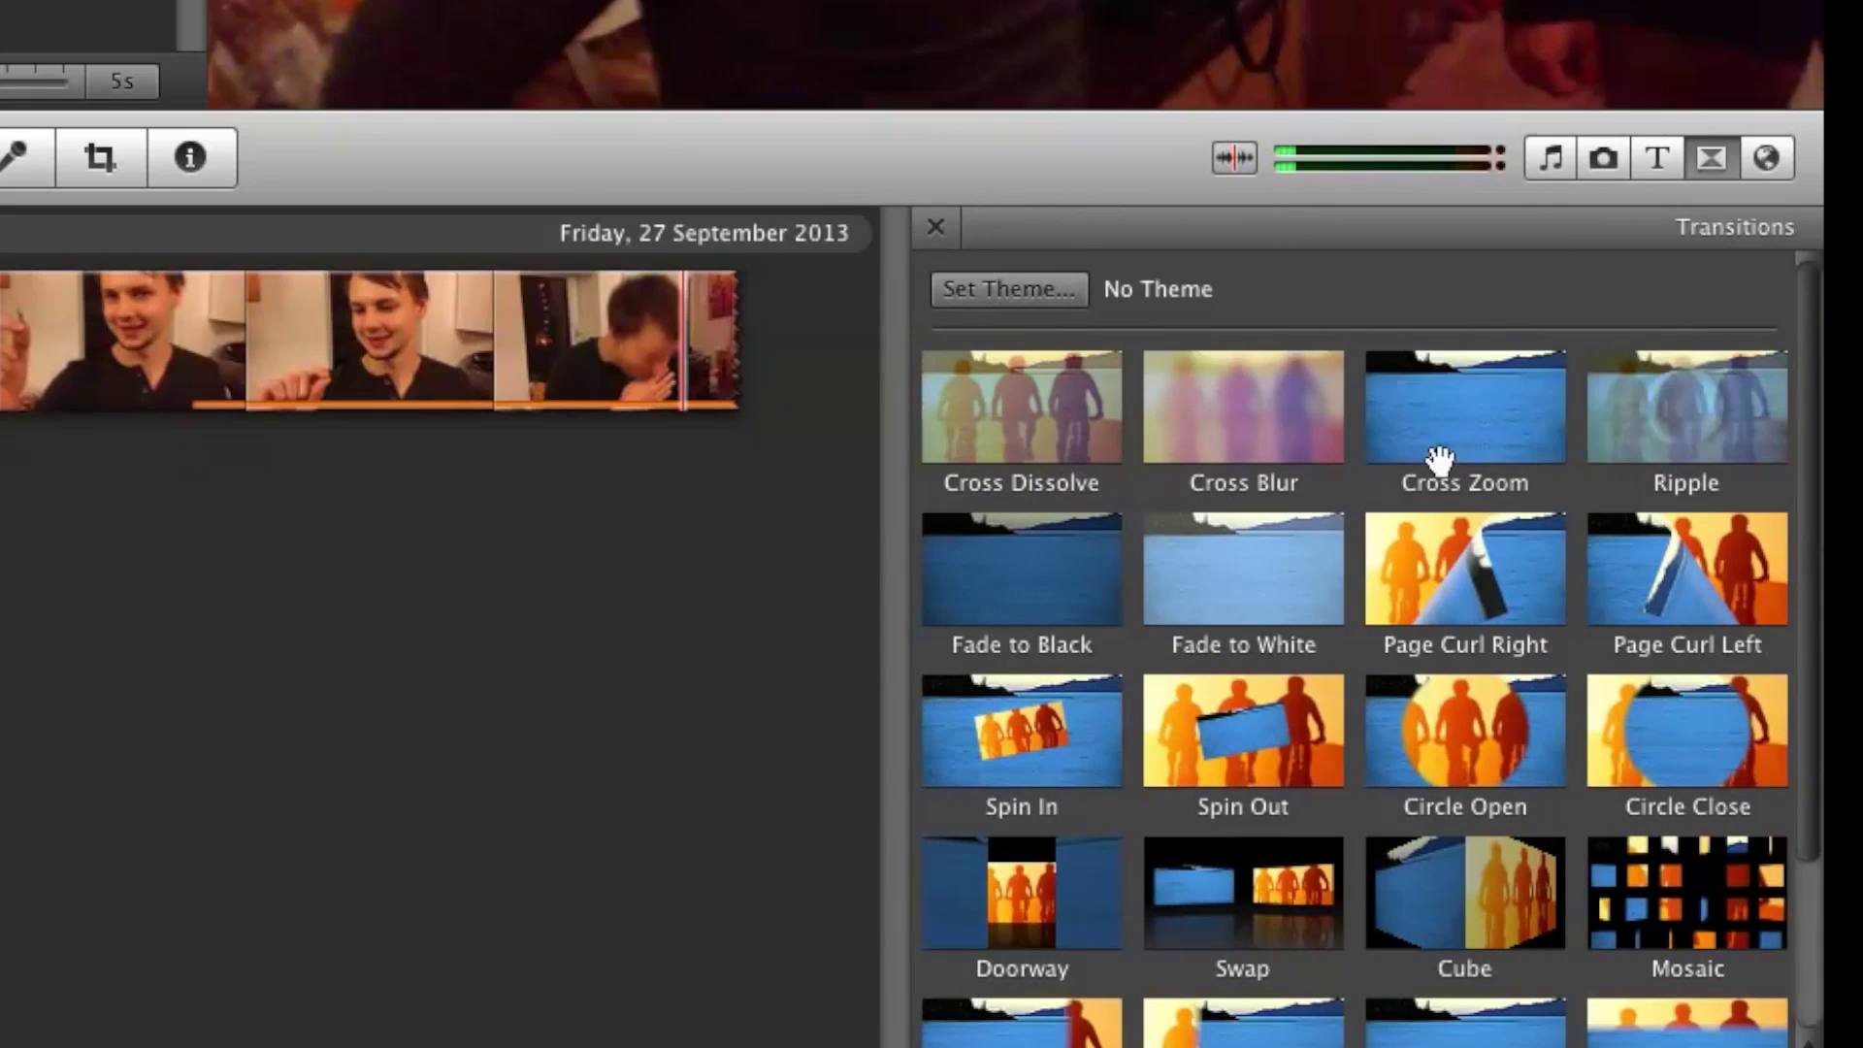
pyautogui.moveTo(1417, 466)
pyautogui.moveTo(1124, 486)
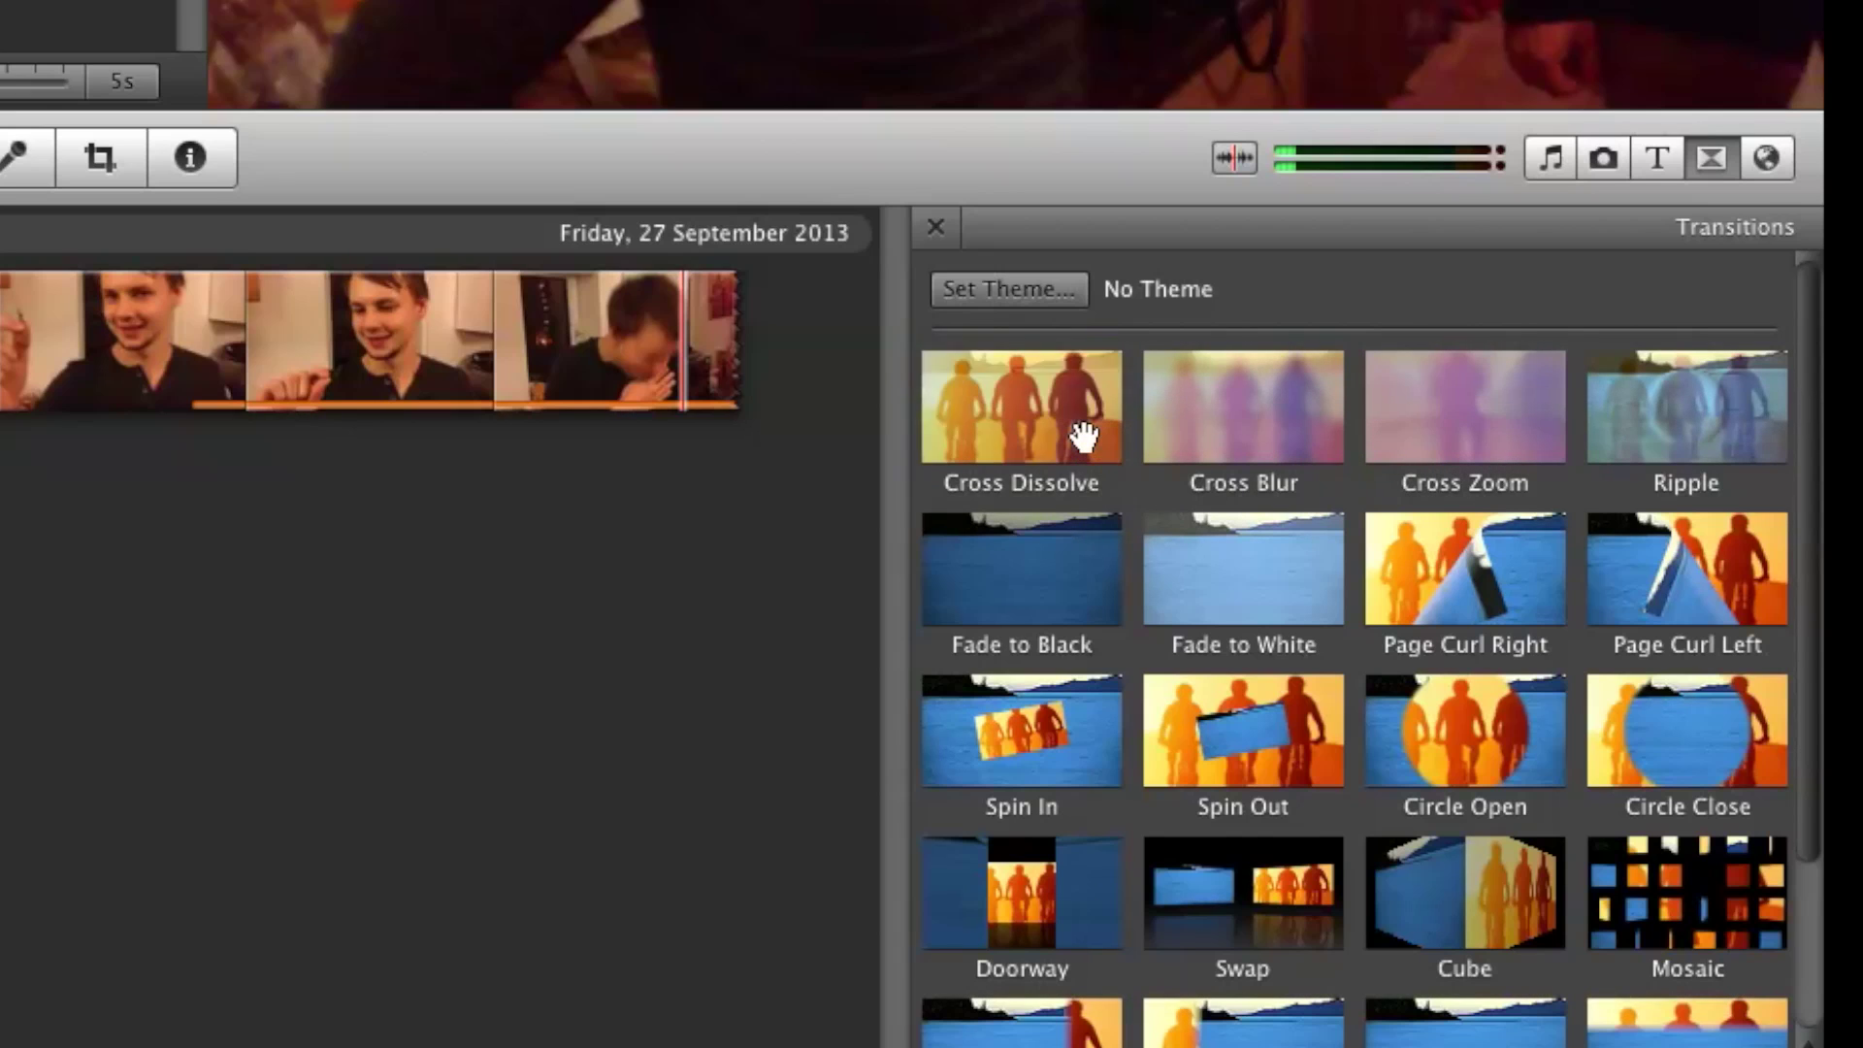
pyautogui.moveTo(1064, 420); pyautogui.dragTo(998, 506)
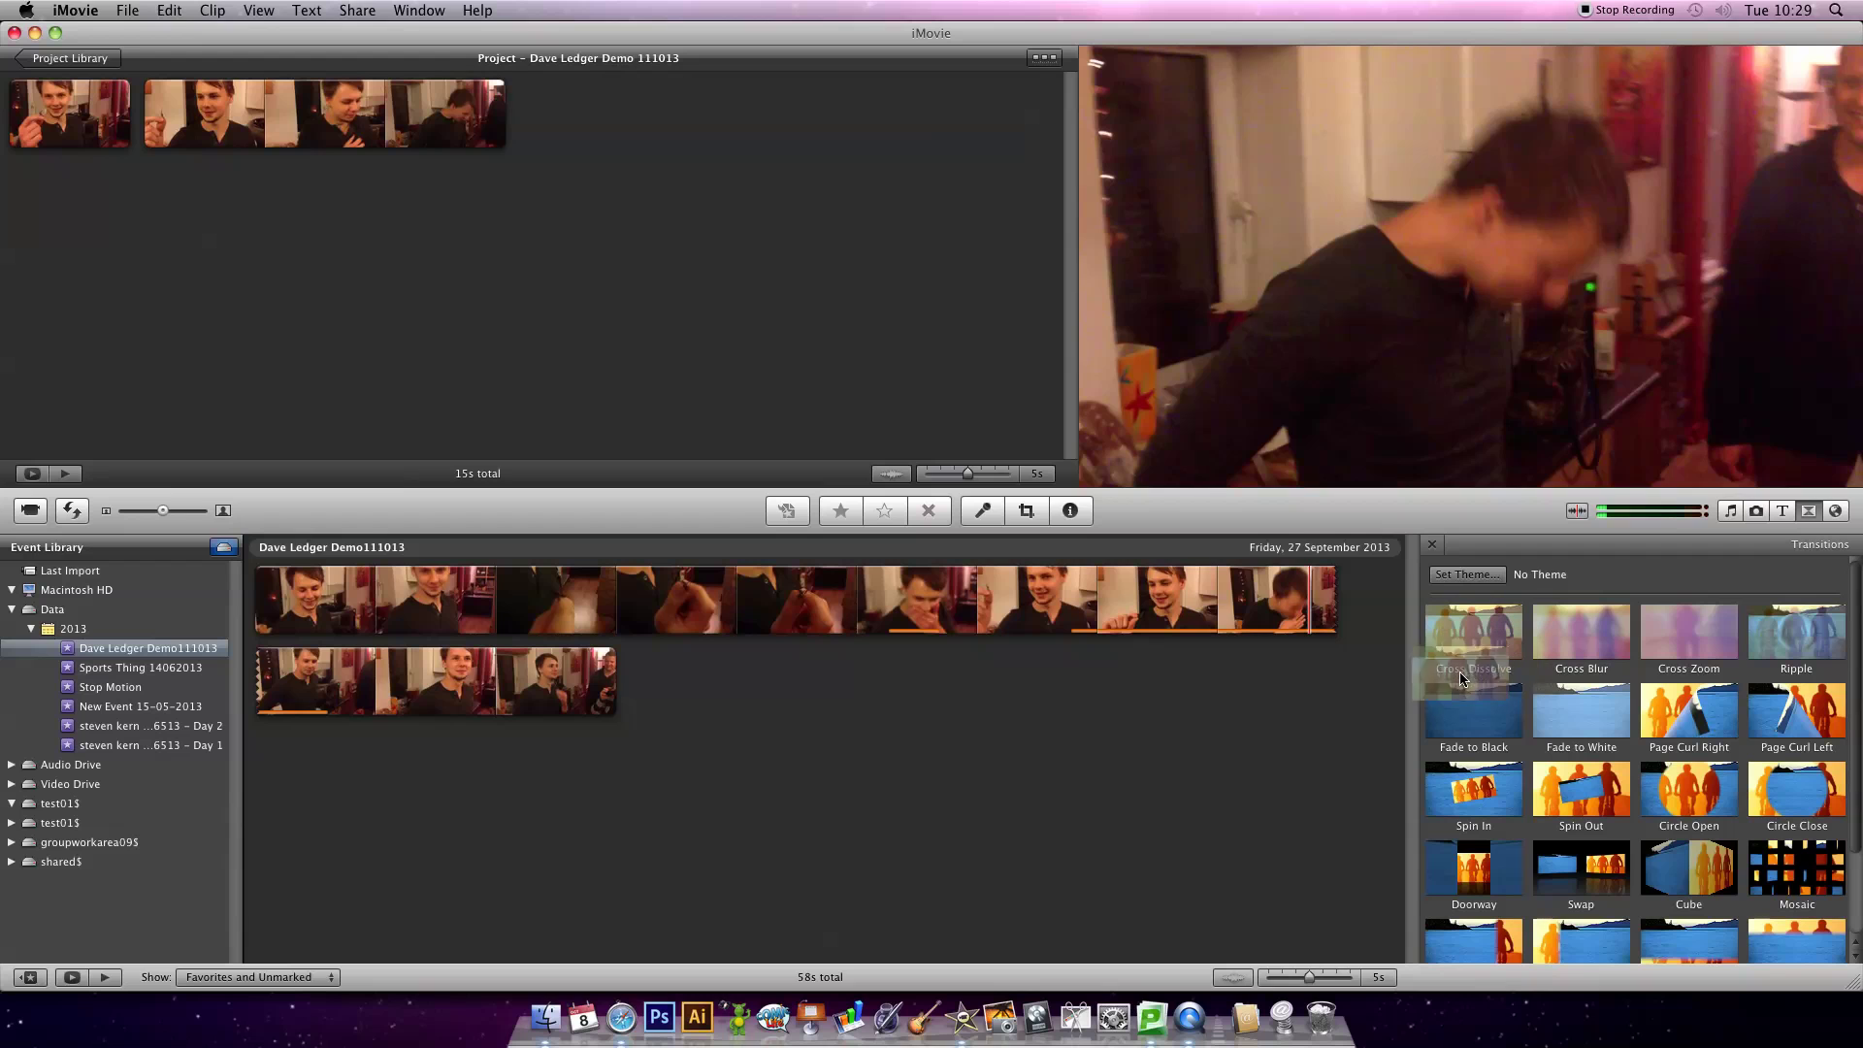
pyautogui.moveTo(1462, 677)
pyautogui.mouseDown()
pyautogui.moveTo(442, 273)
pyautogui.moveTo(120, 109)
pyautogui.mouseUp()
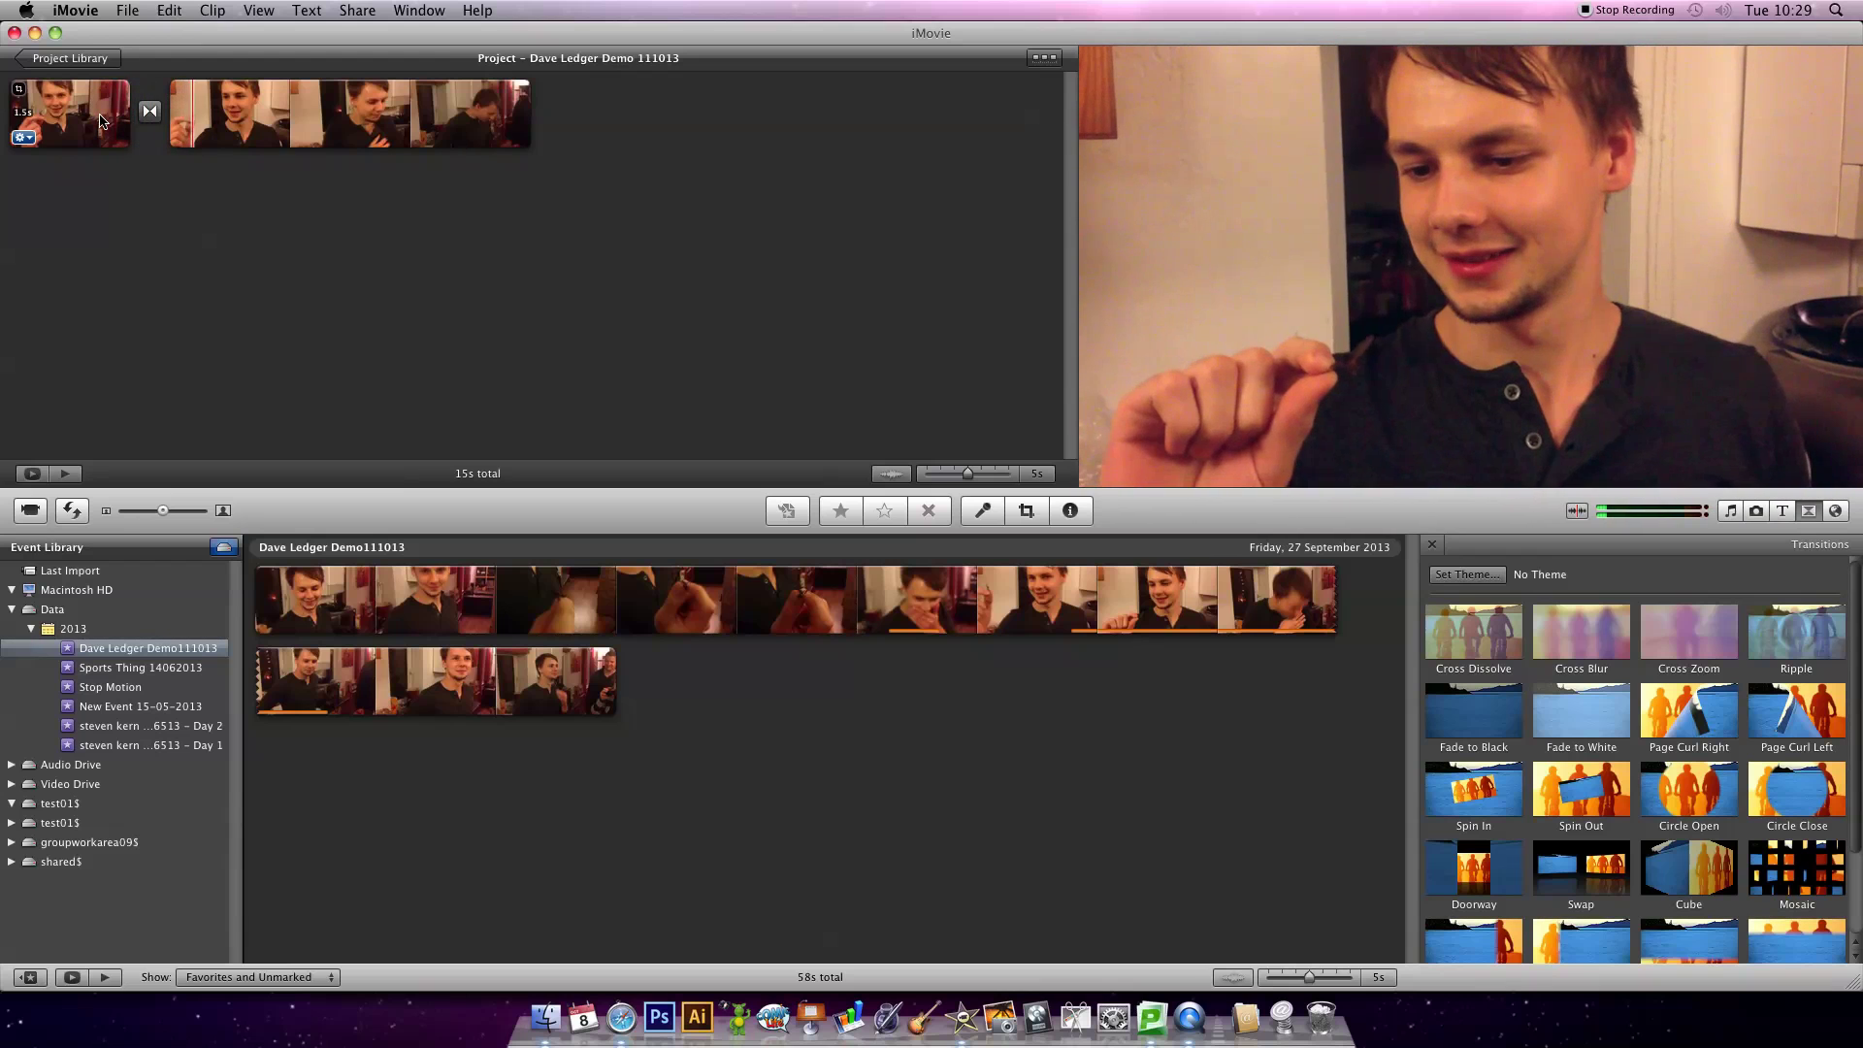
pyautogui.moveTo(151, 142)
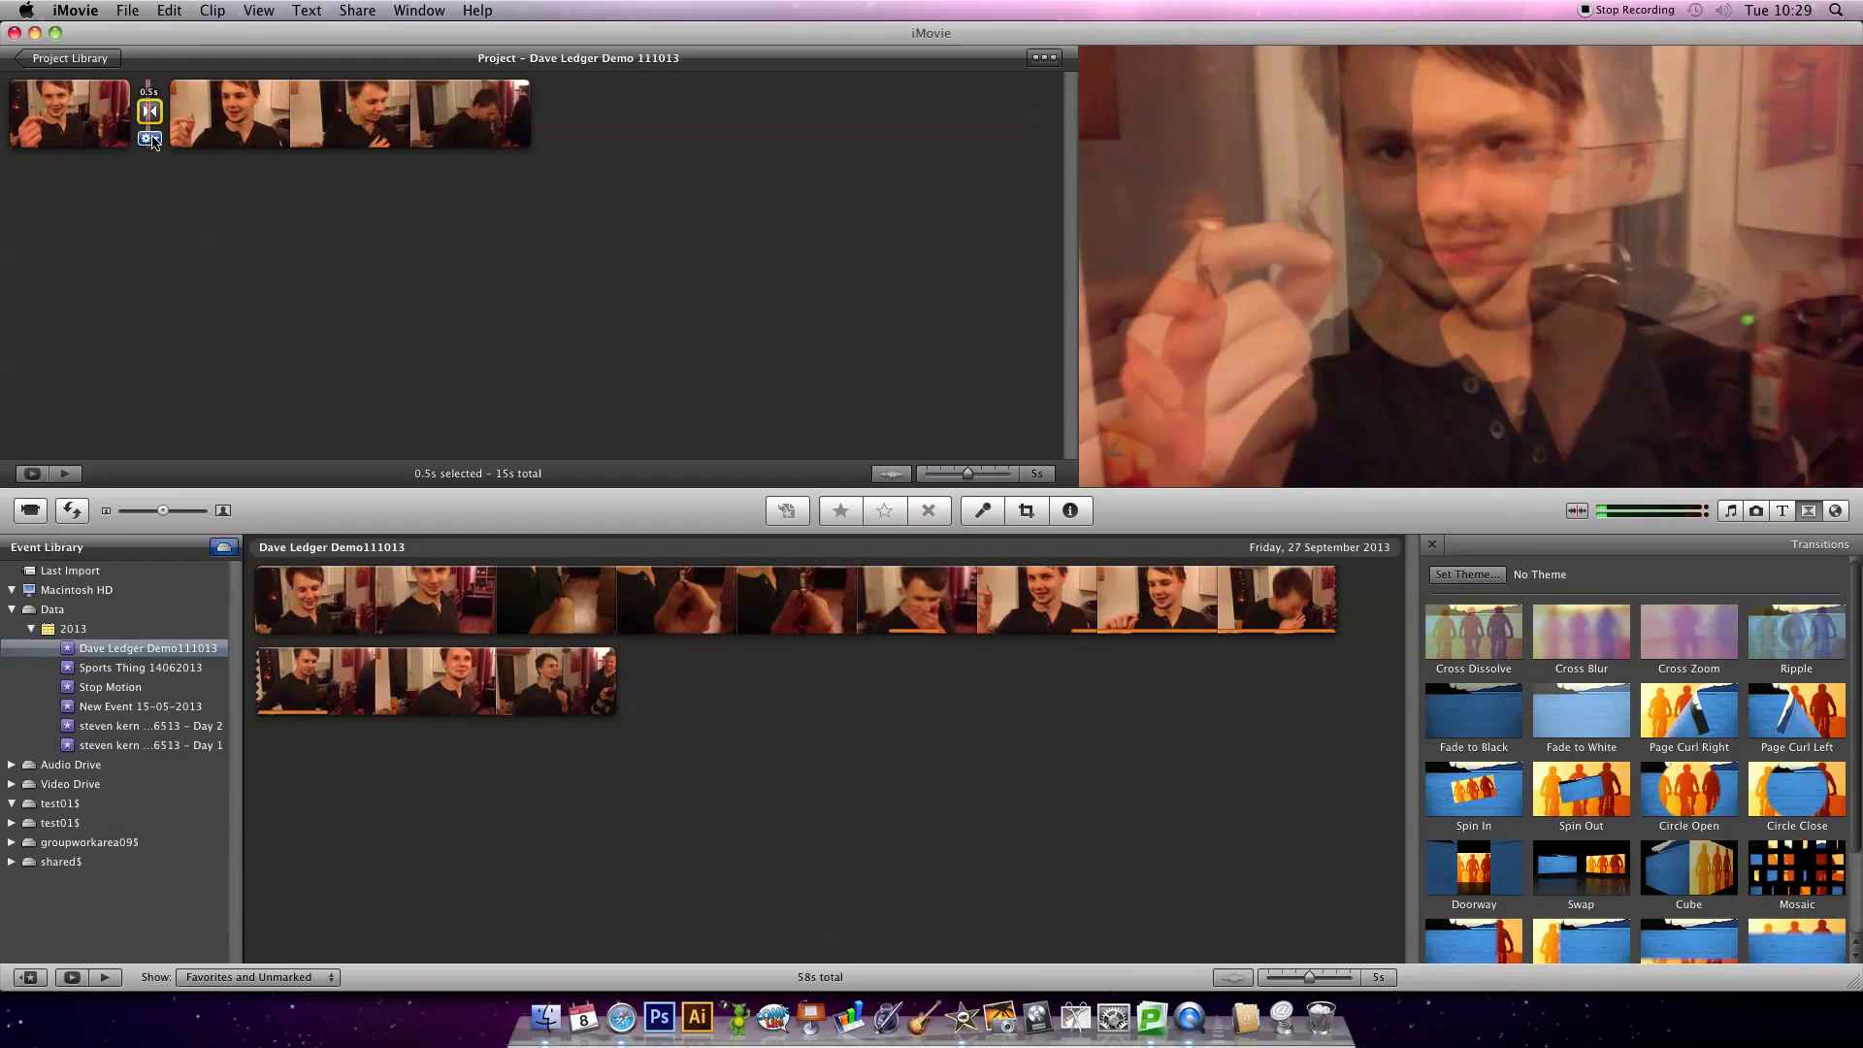
# Switch the transition to Cross Zoom in Transition Adjustments and deselect it
pyautogui.click(150, 139)
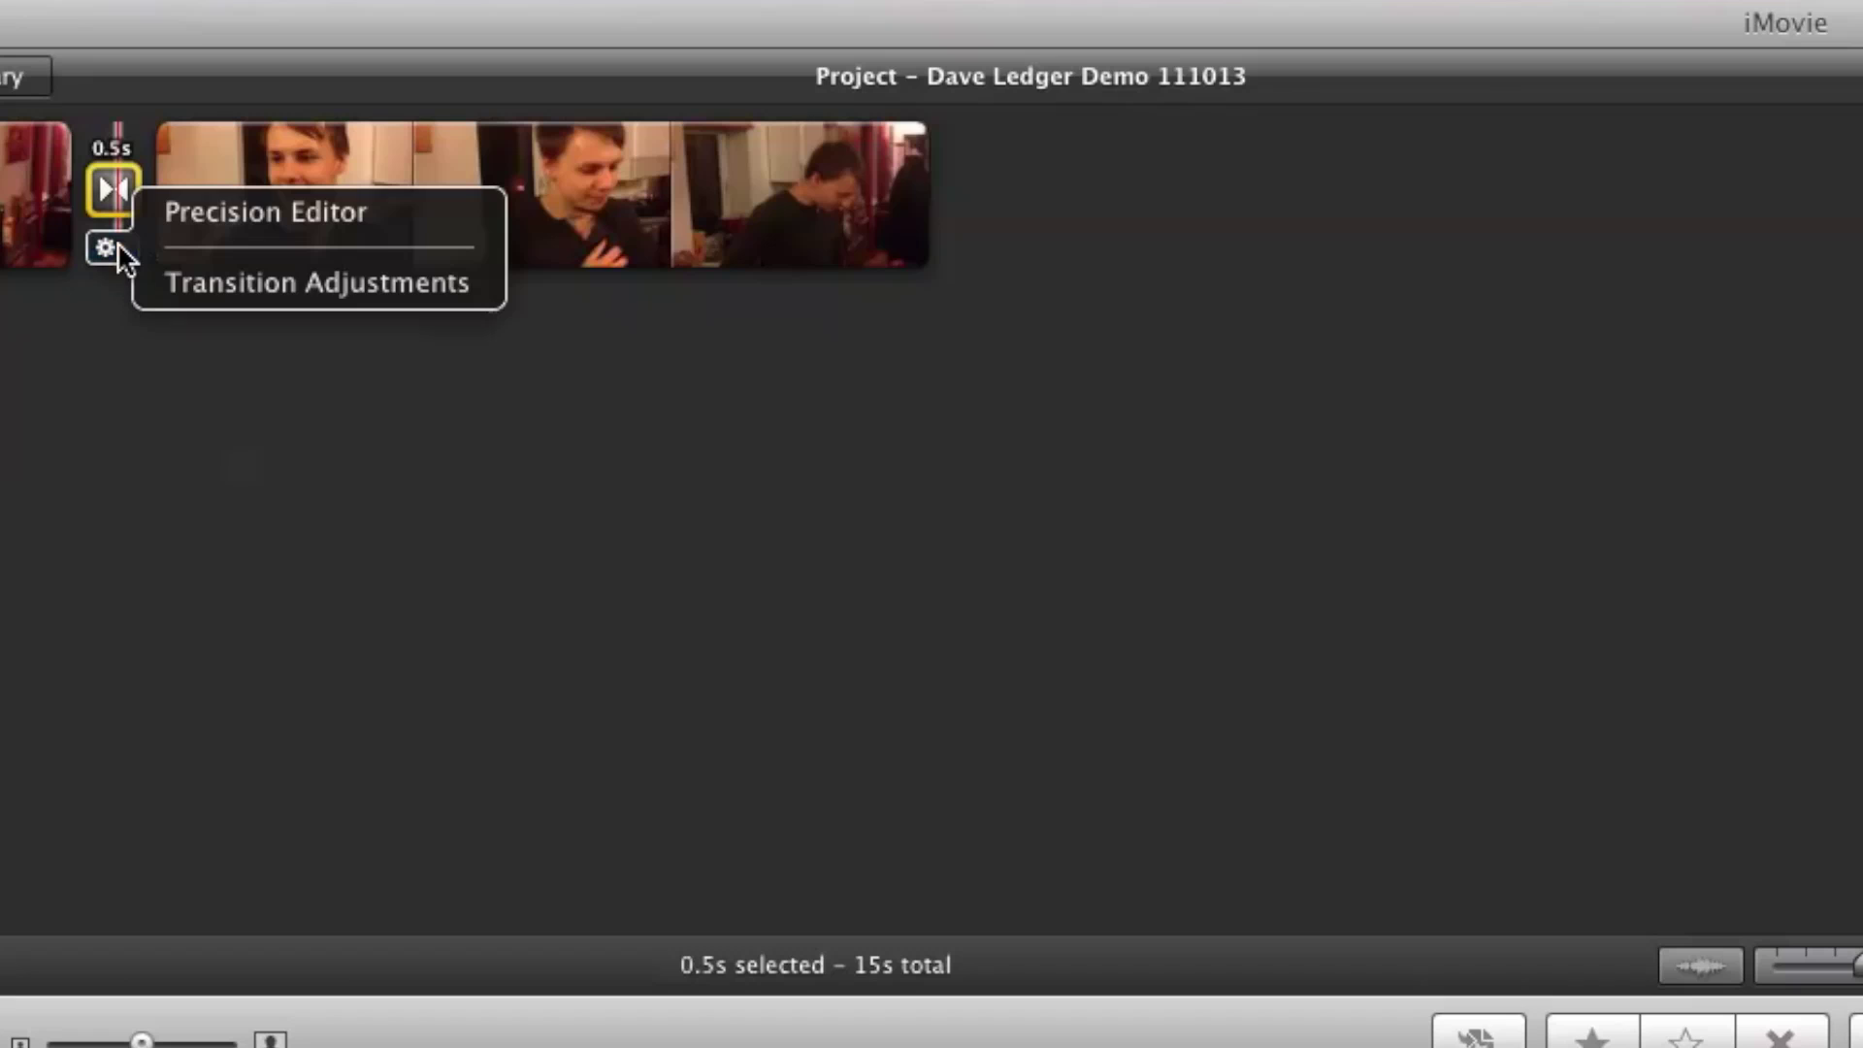
pyautogui.click(178, 270)
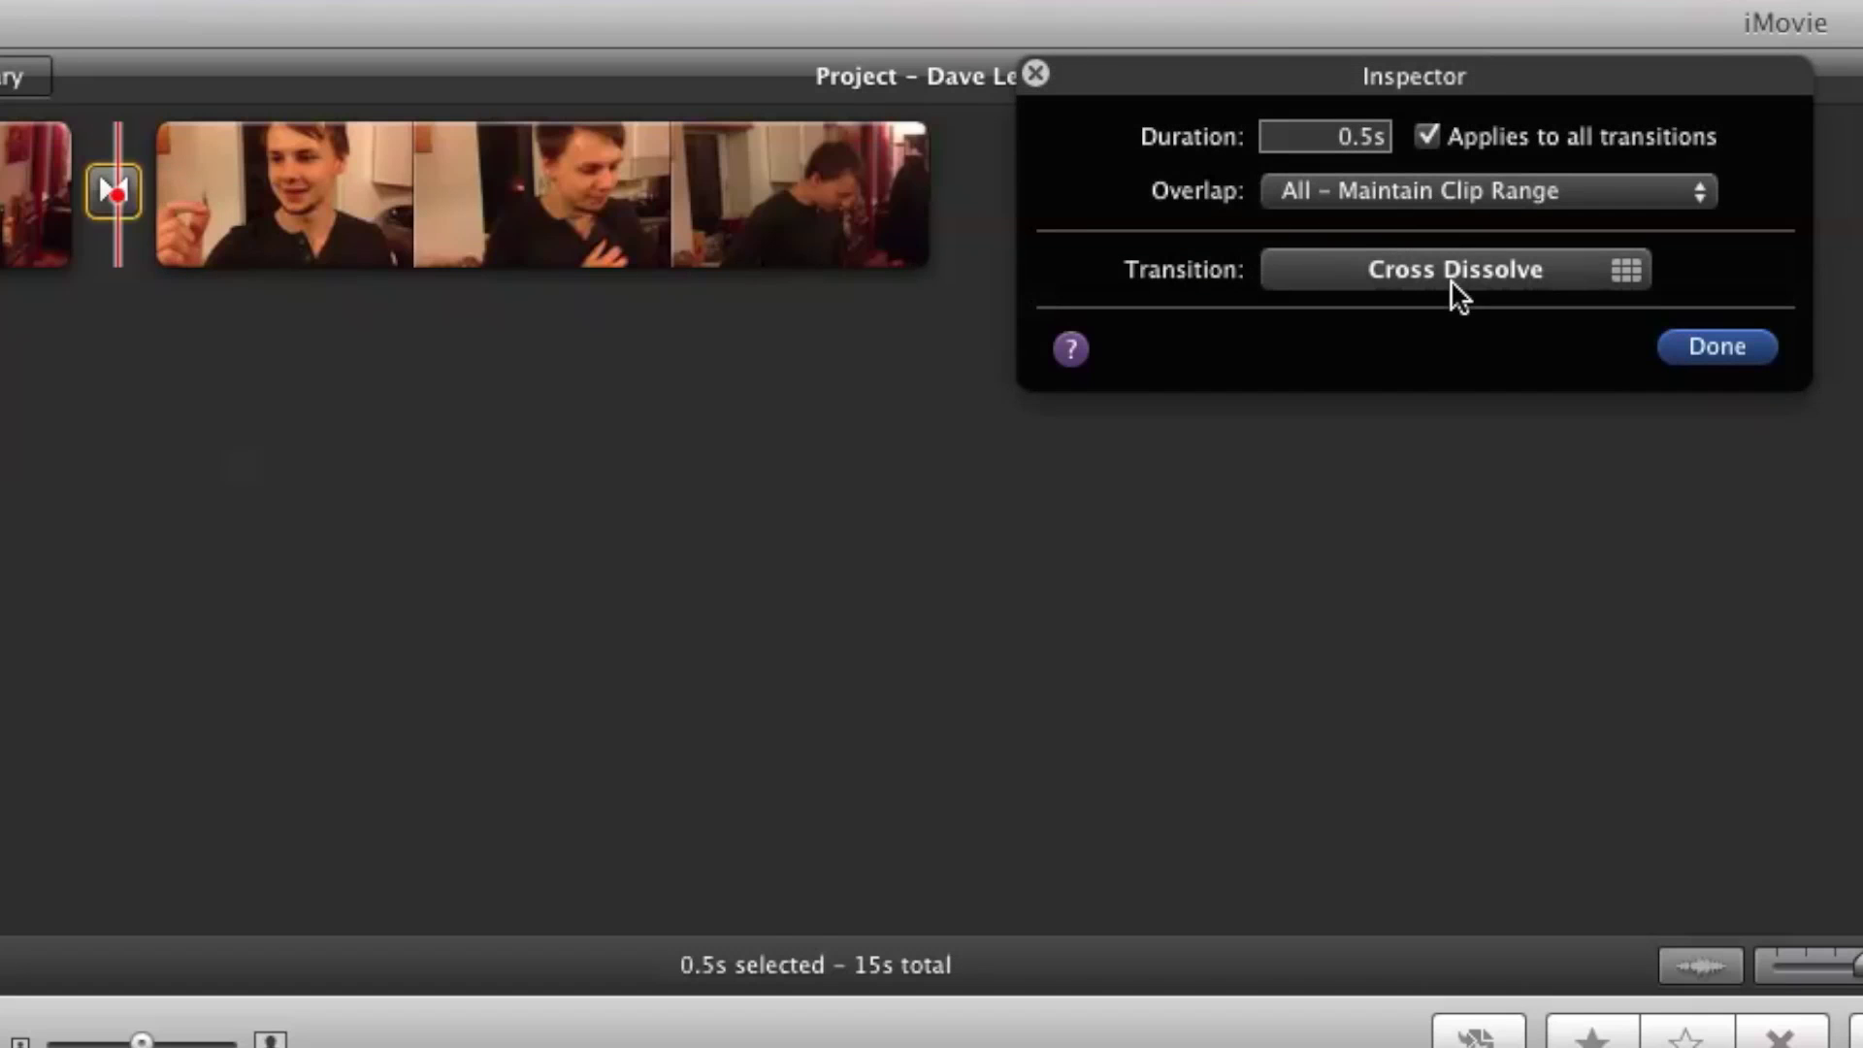
pyautogui.click(1452, 283)
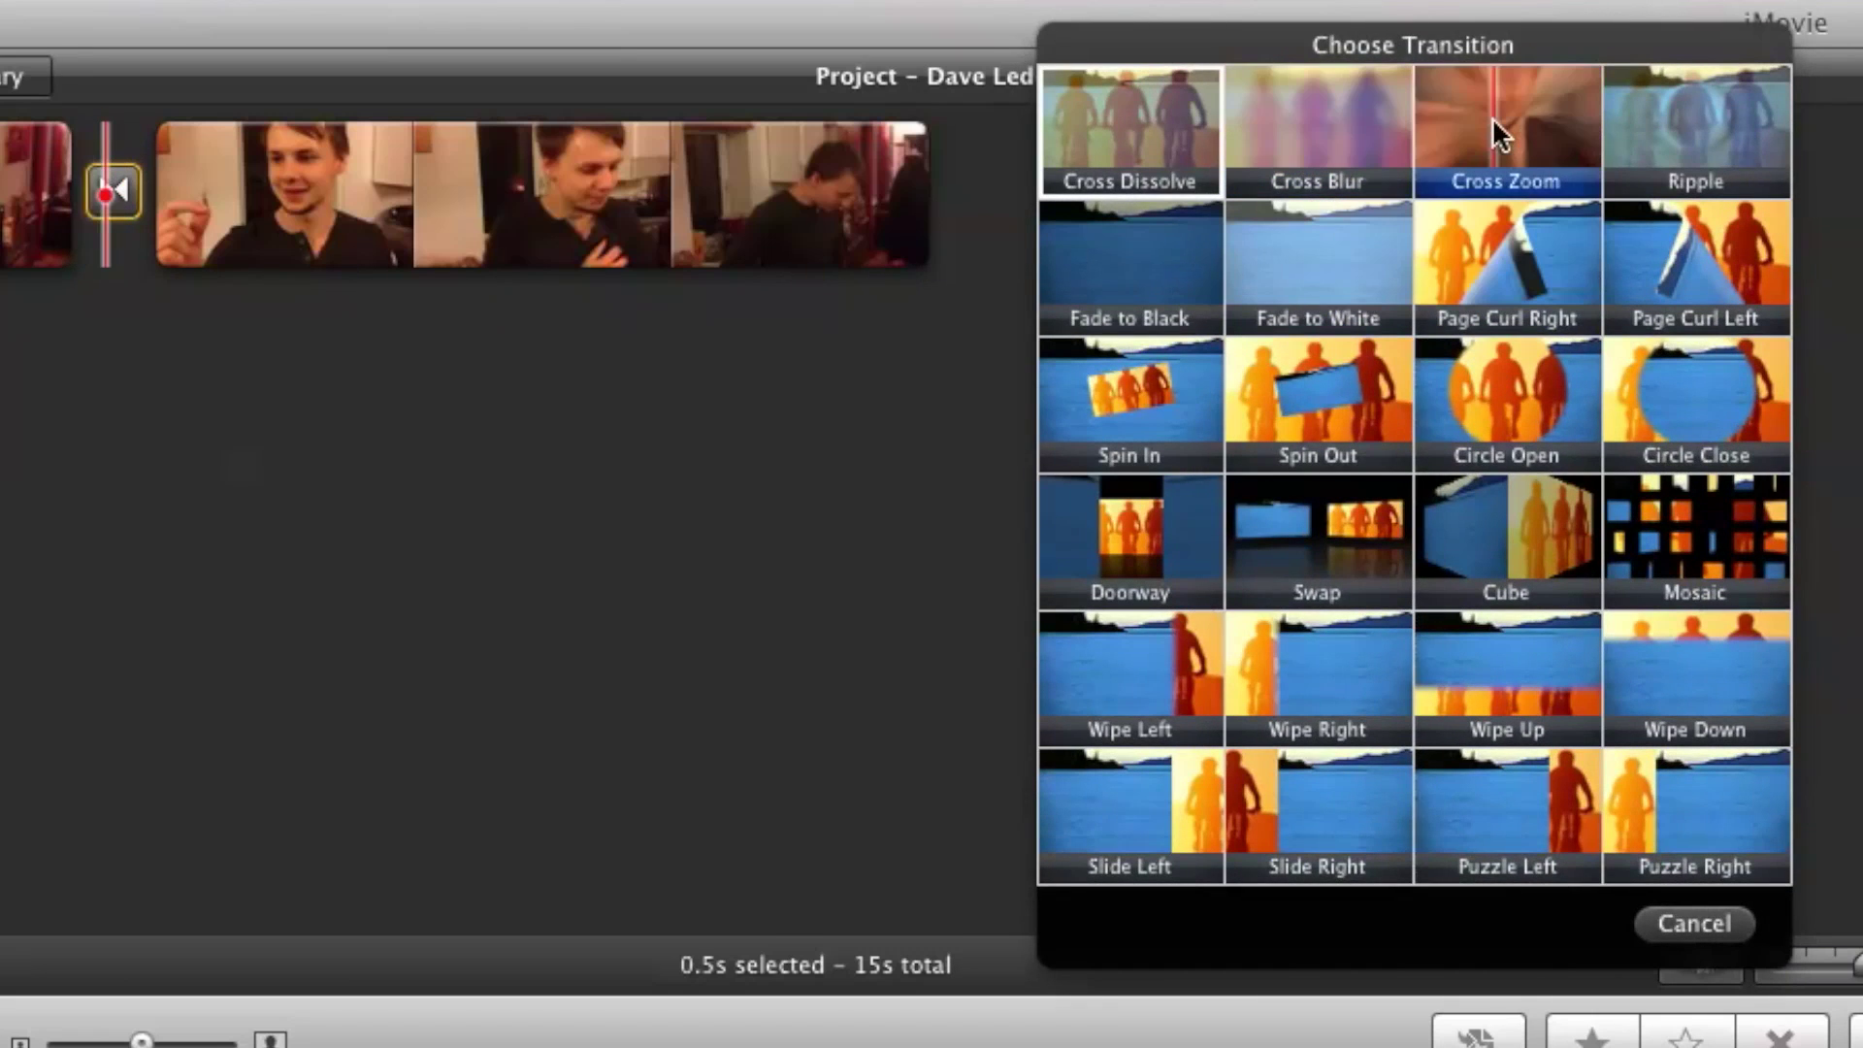
pyautogui.click(1492, 119)
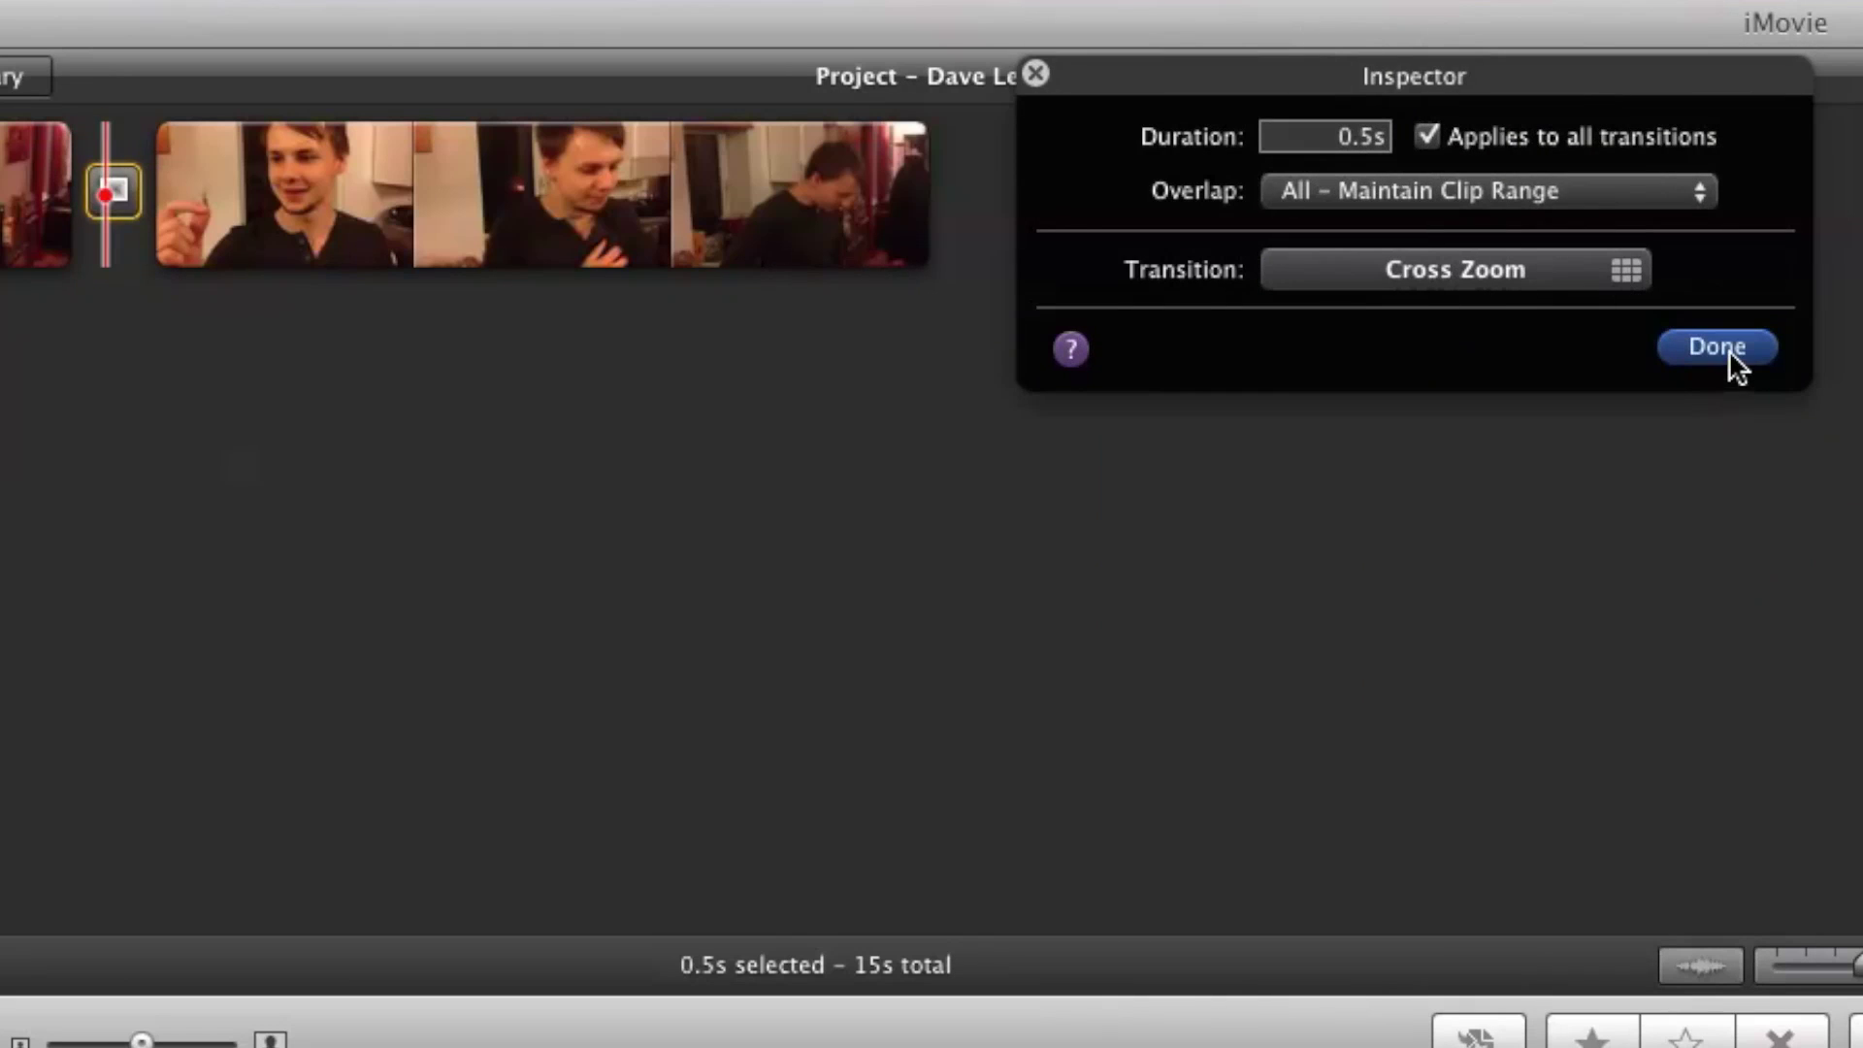
pyautogui.click(1718, 347)
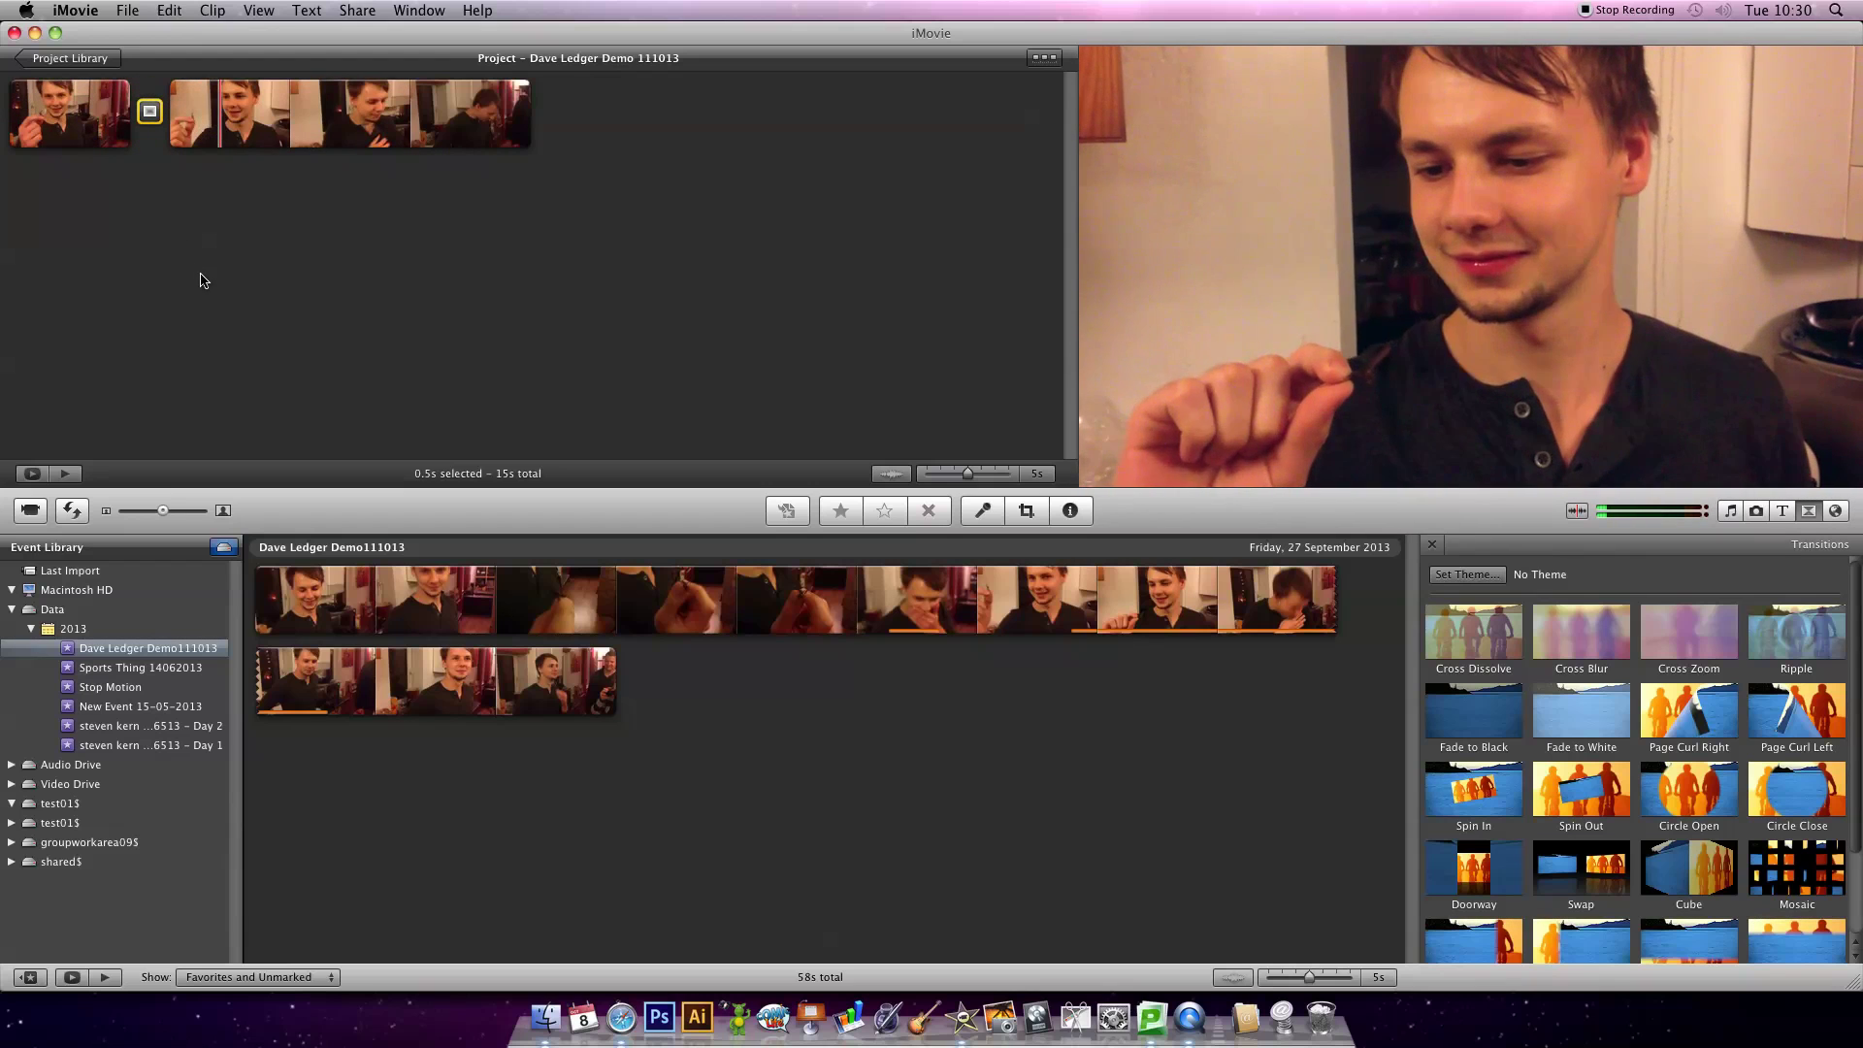
pyautogui.click(341, 362)
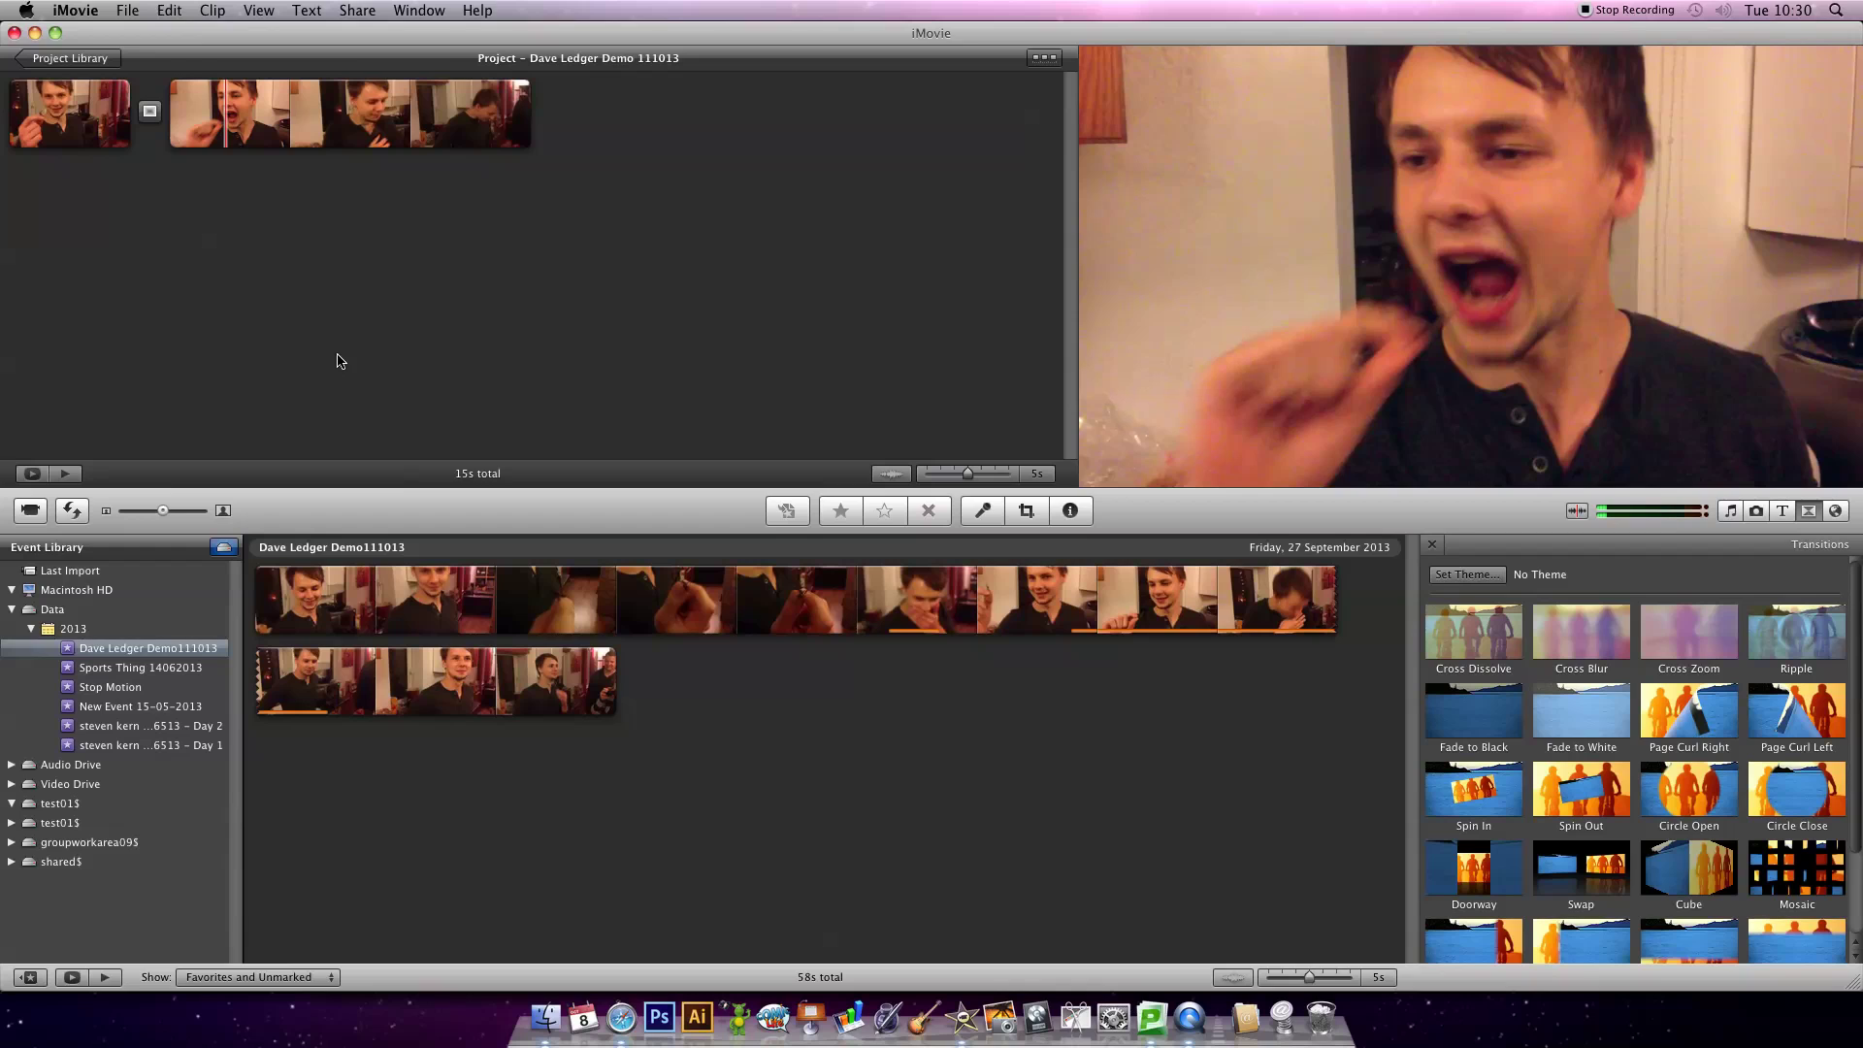
pyautogui.click(1836, 514)
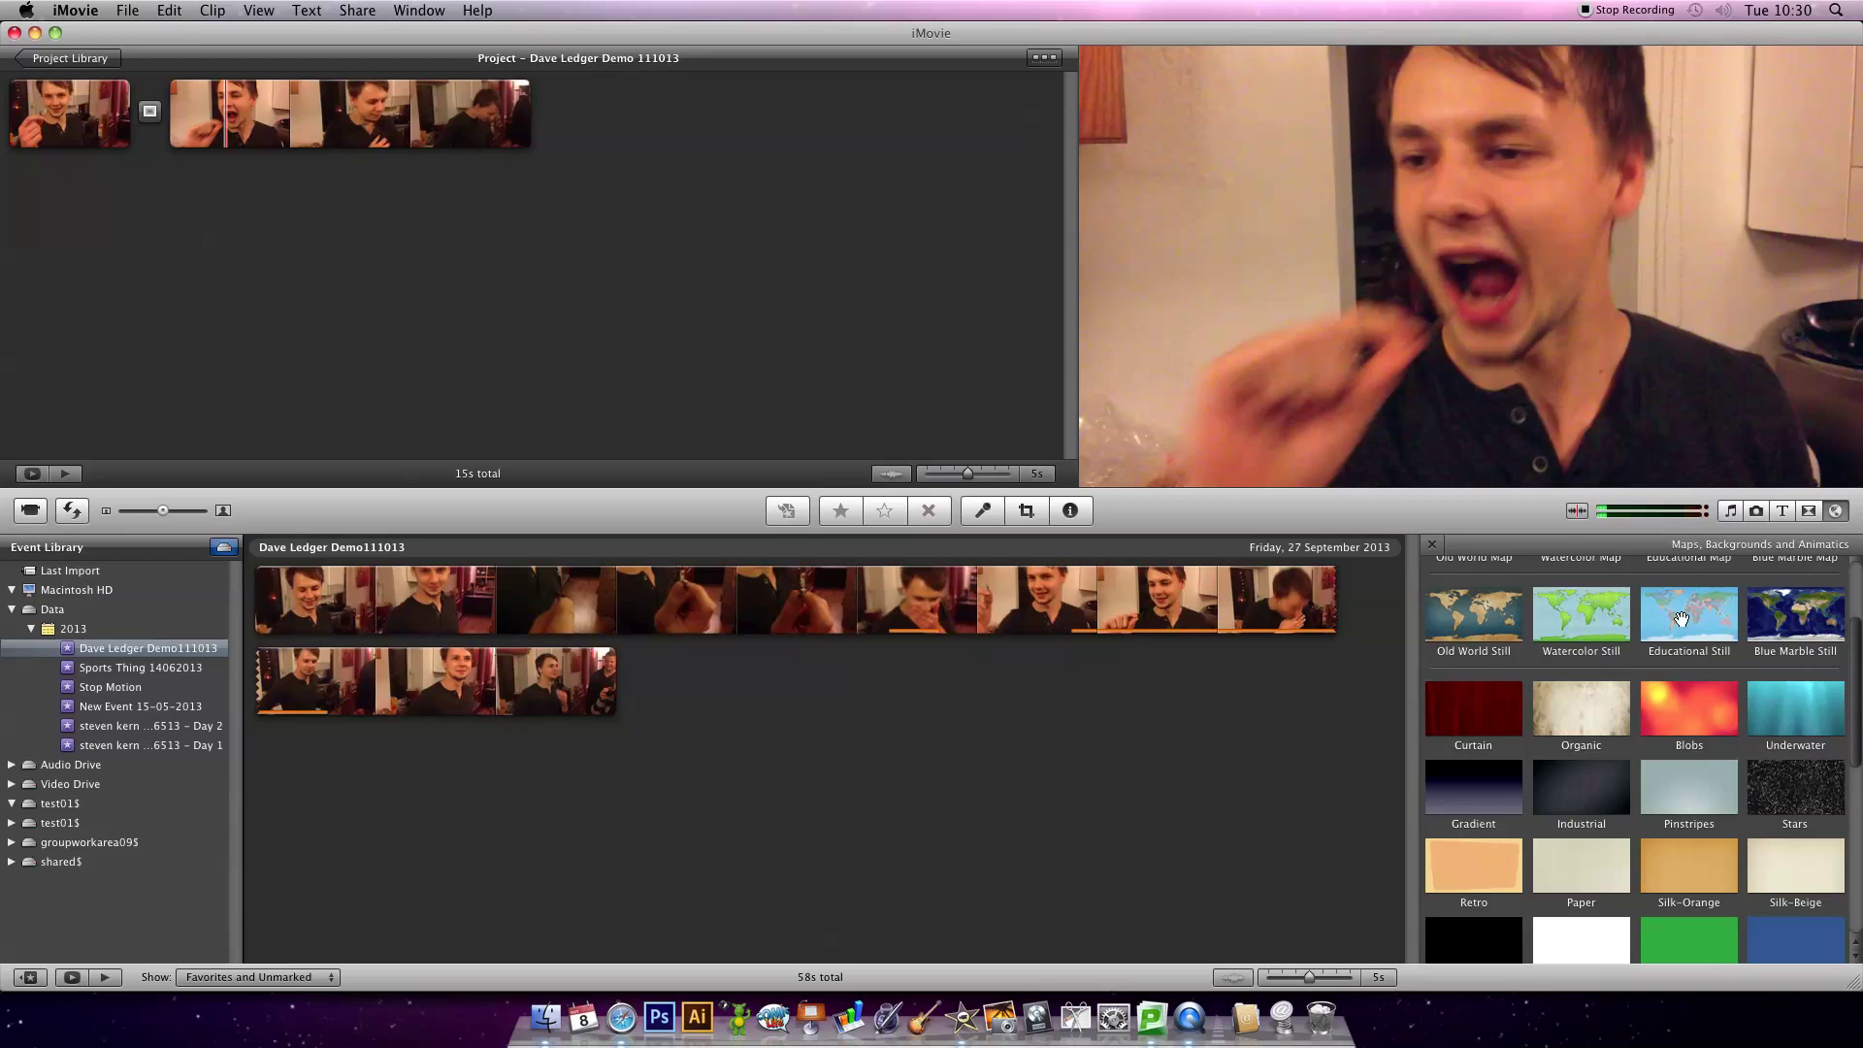
# Put the red Curtain background at the project's start, lengthening it to 19 seconds
pyautogui.scroll(-5, 1699, 626)
pyautogui.scroll(8, 1668, 644)
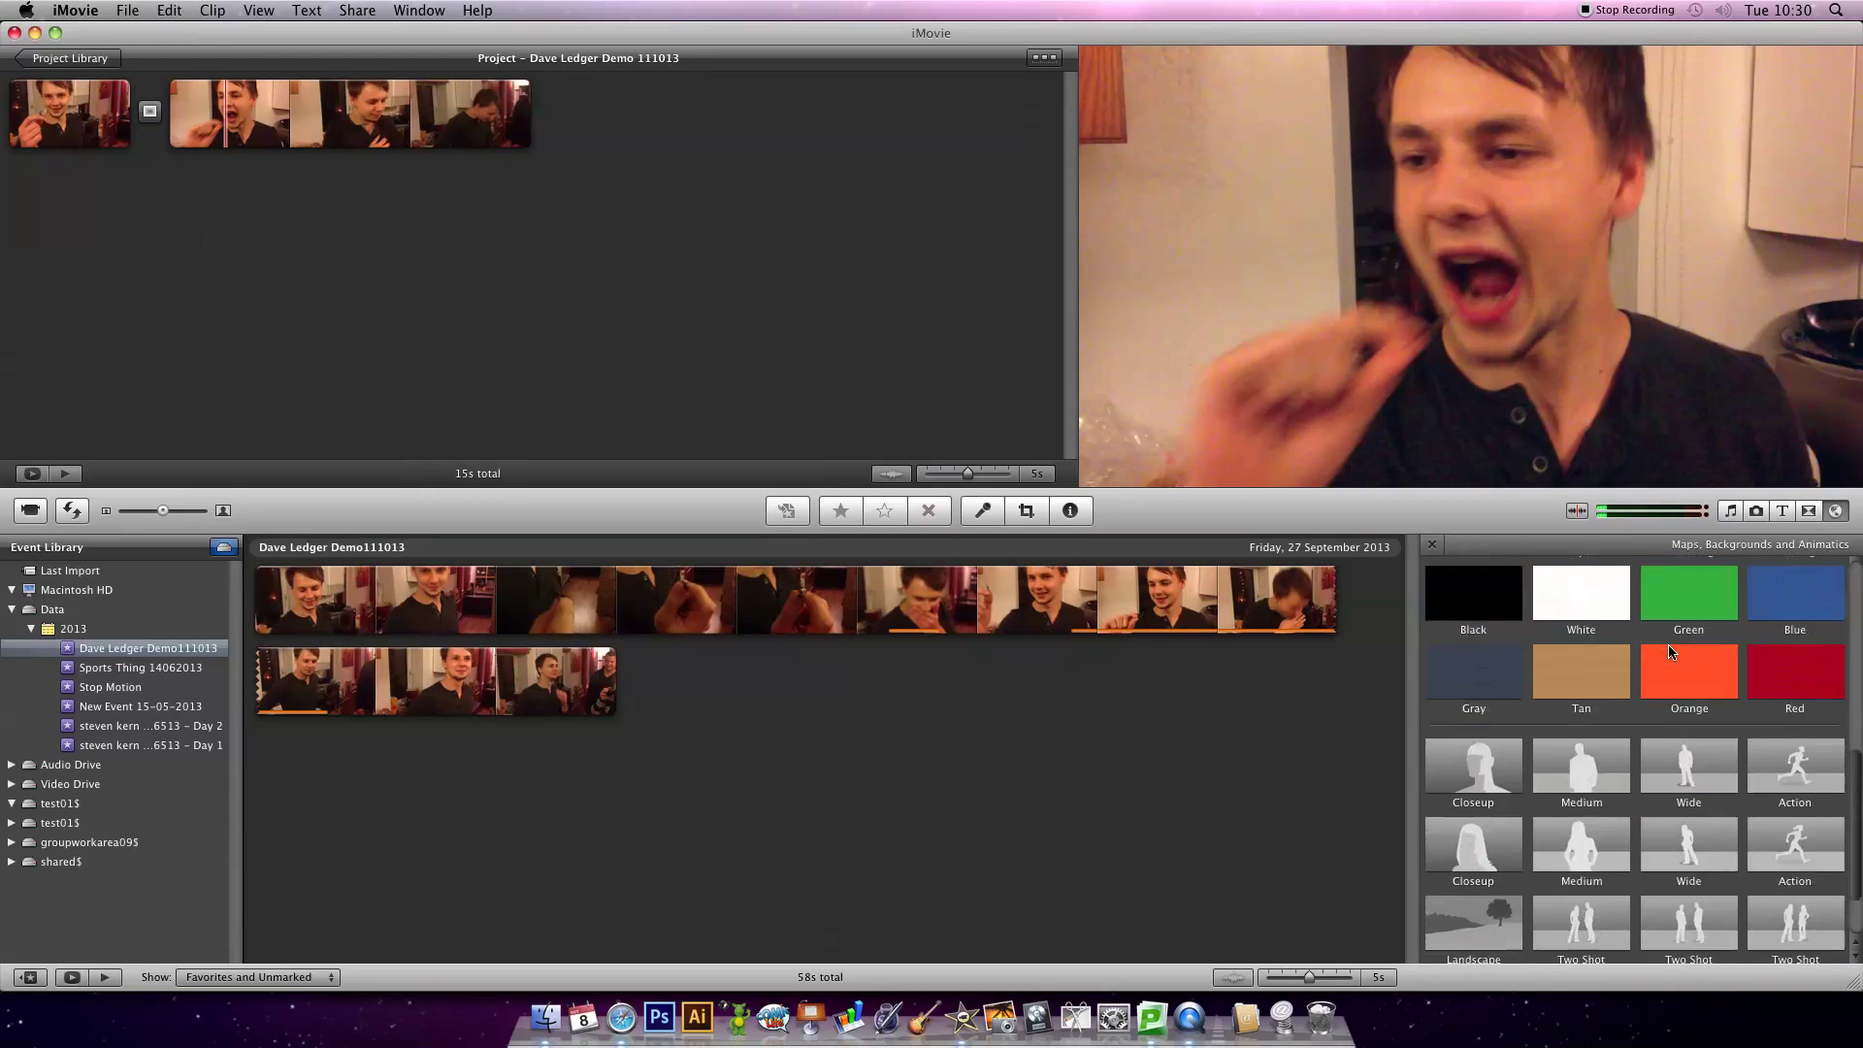
pyautogui.scroll(-4, 1670, 657)
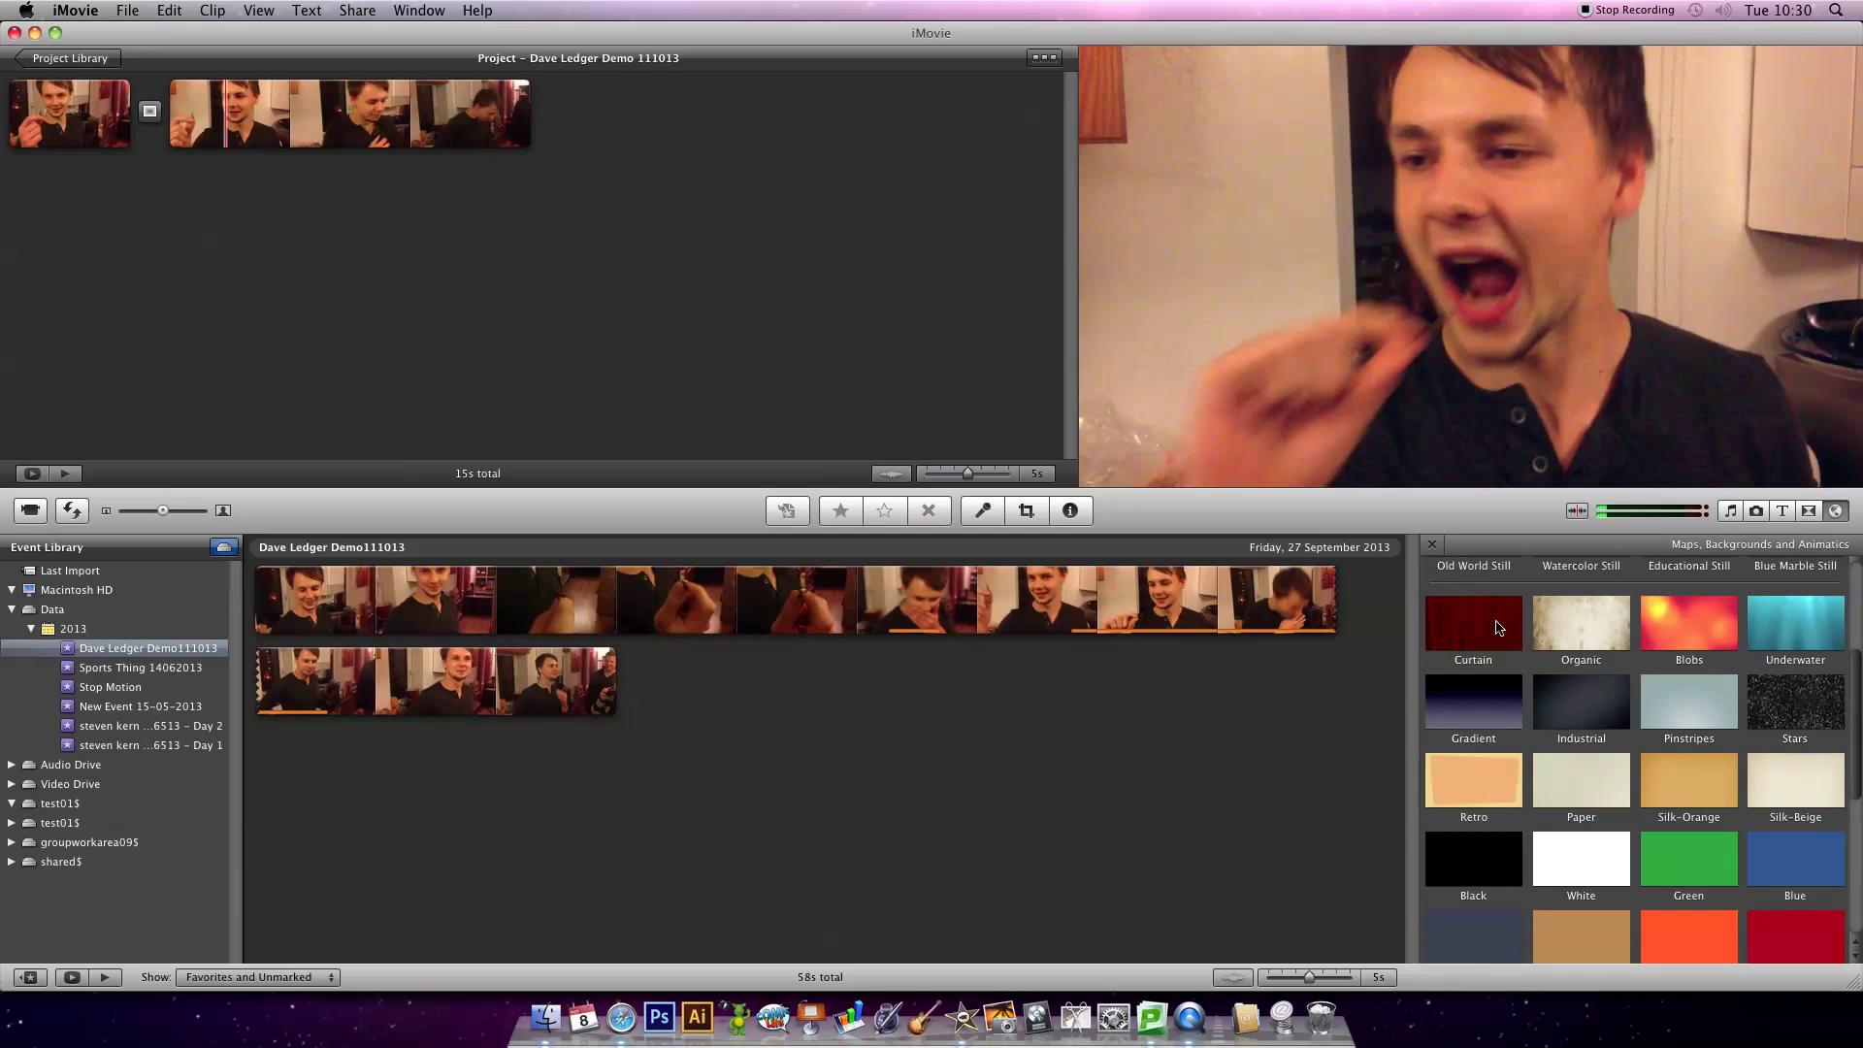
pyautogui.scroll(3, 1500, 628)
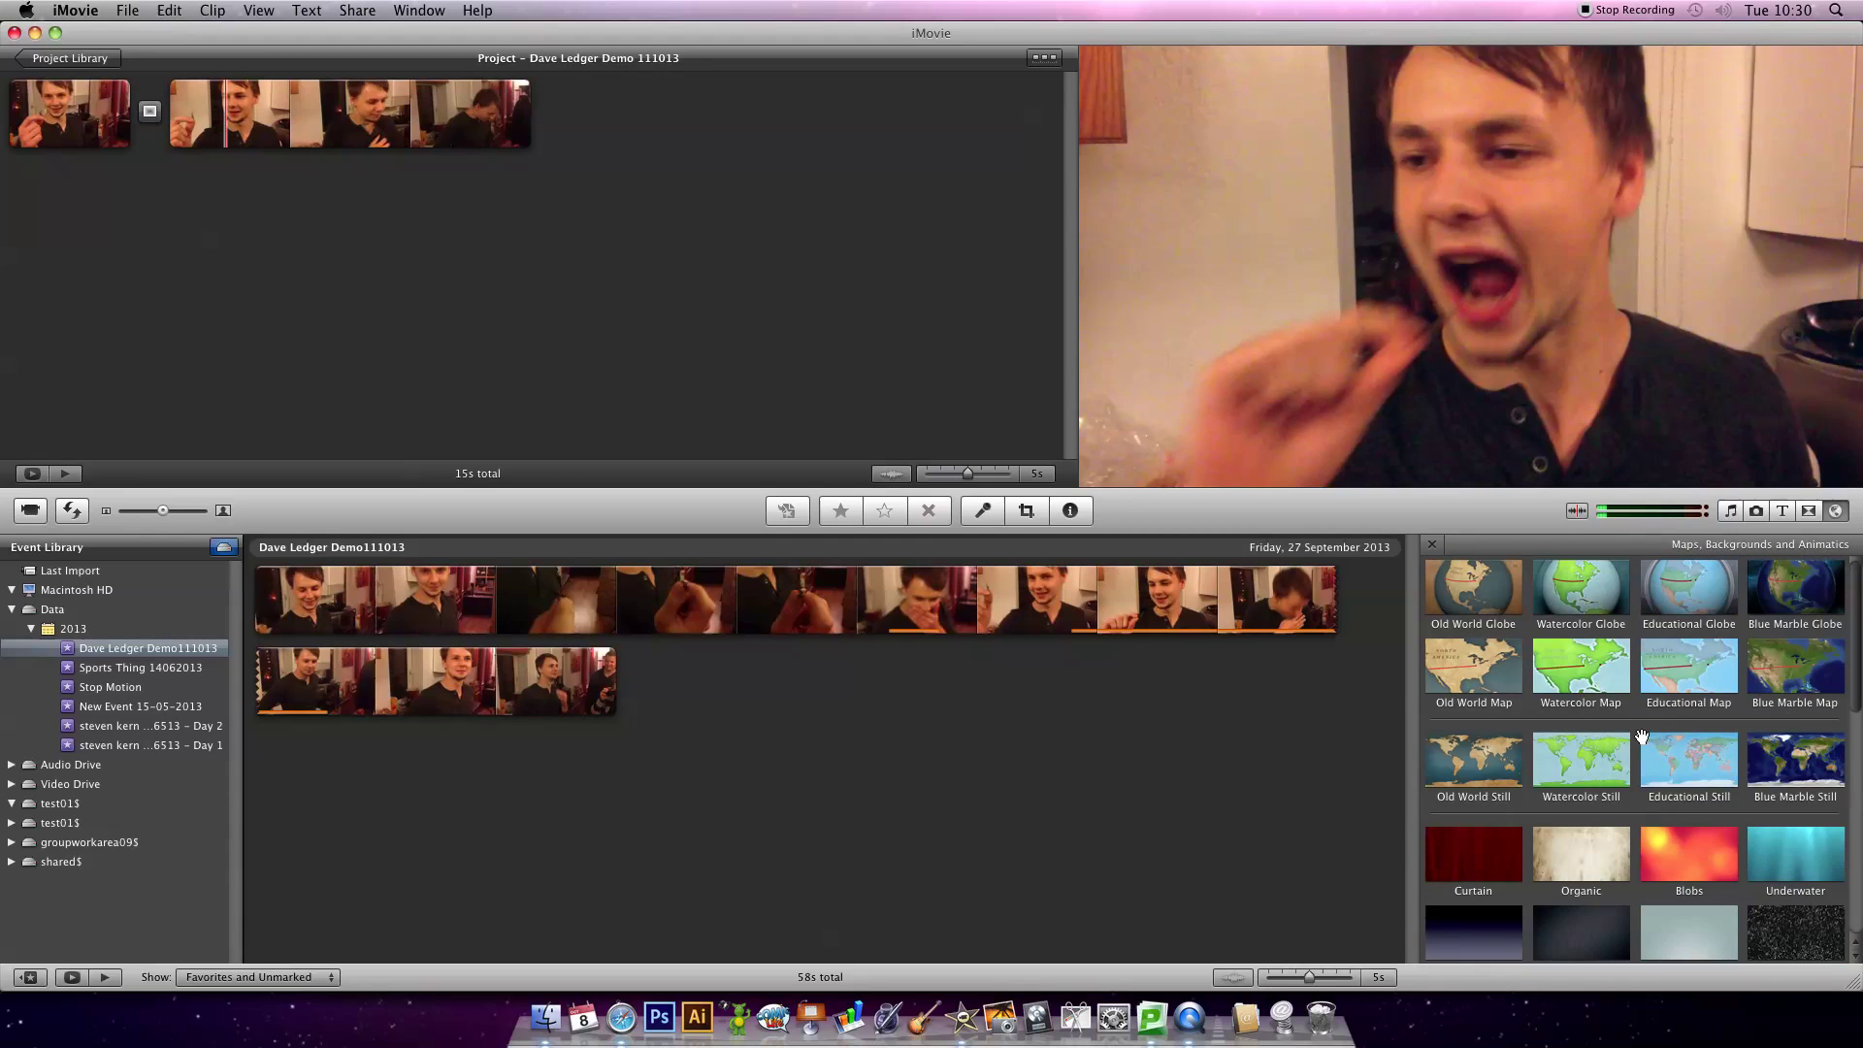
pyautogui.scroll(-1, 1491, 826)
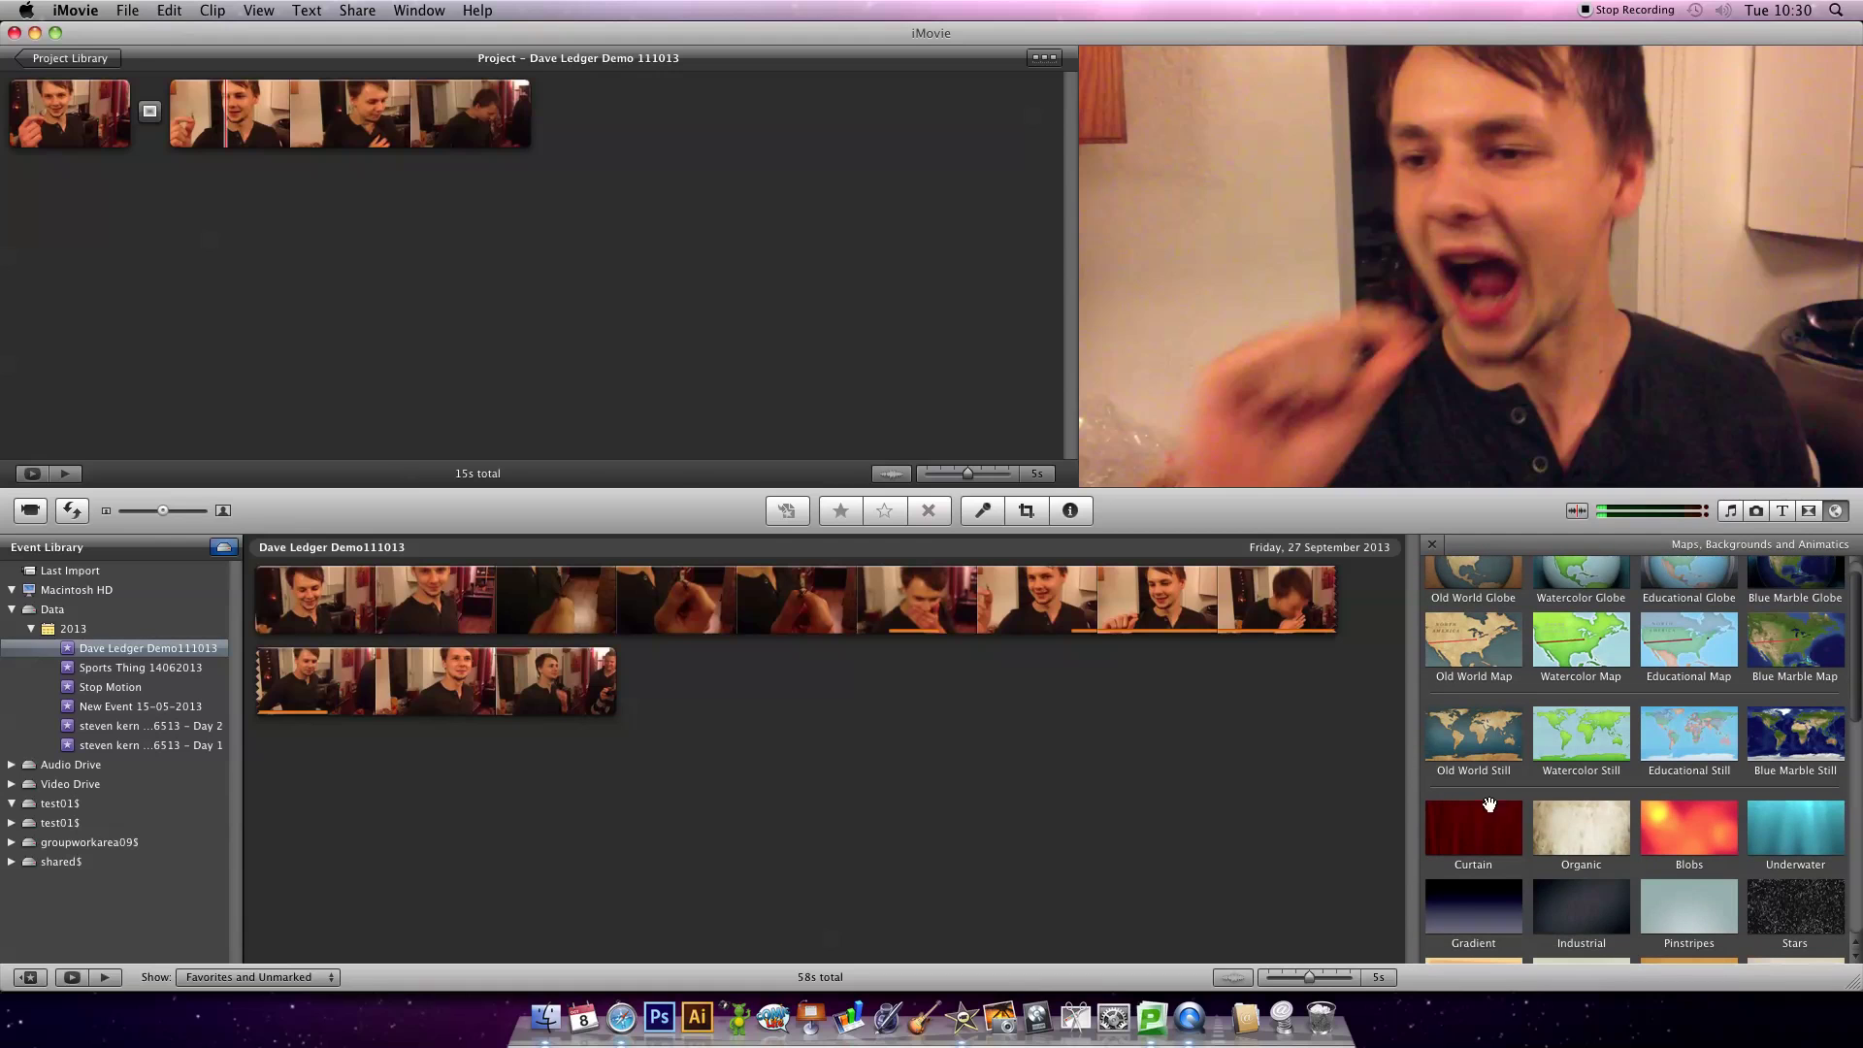
pyautogui.moveTo(1490, 835); pyautogui.dragTo(4, 108)
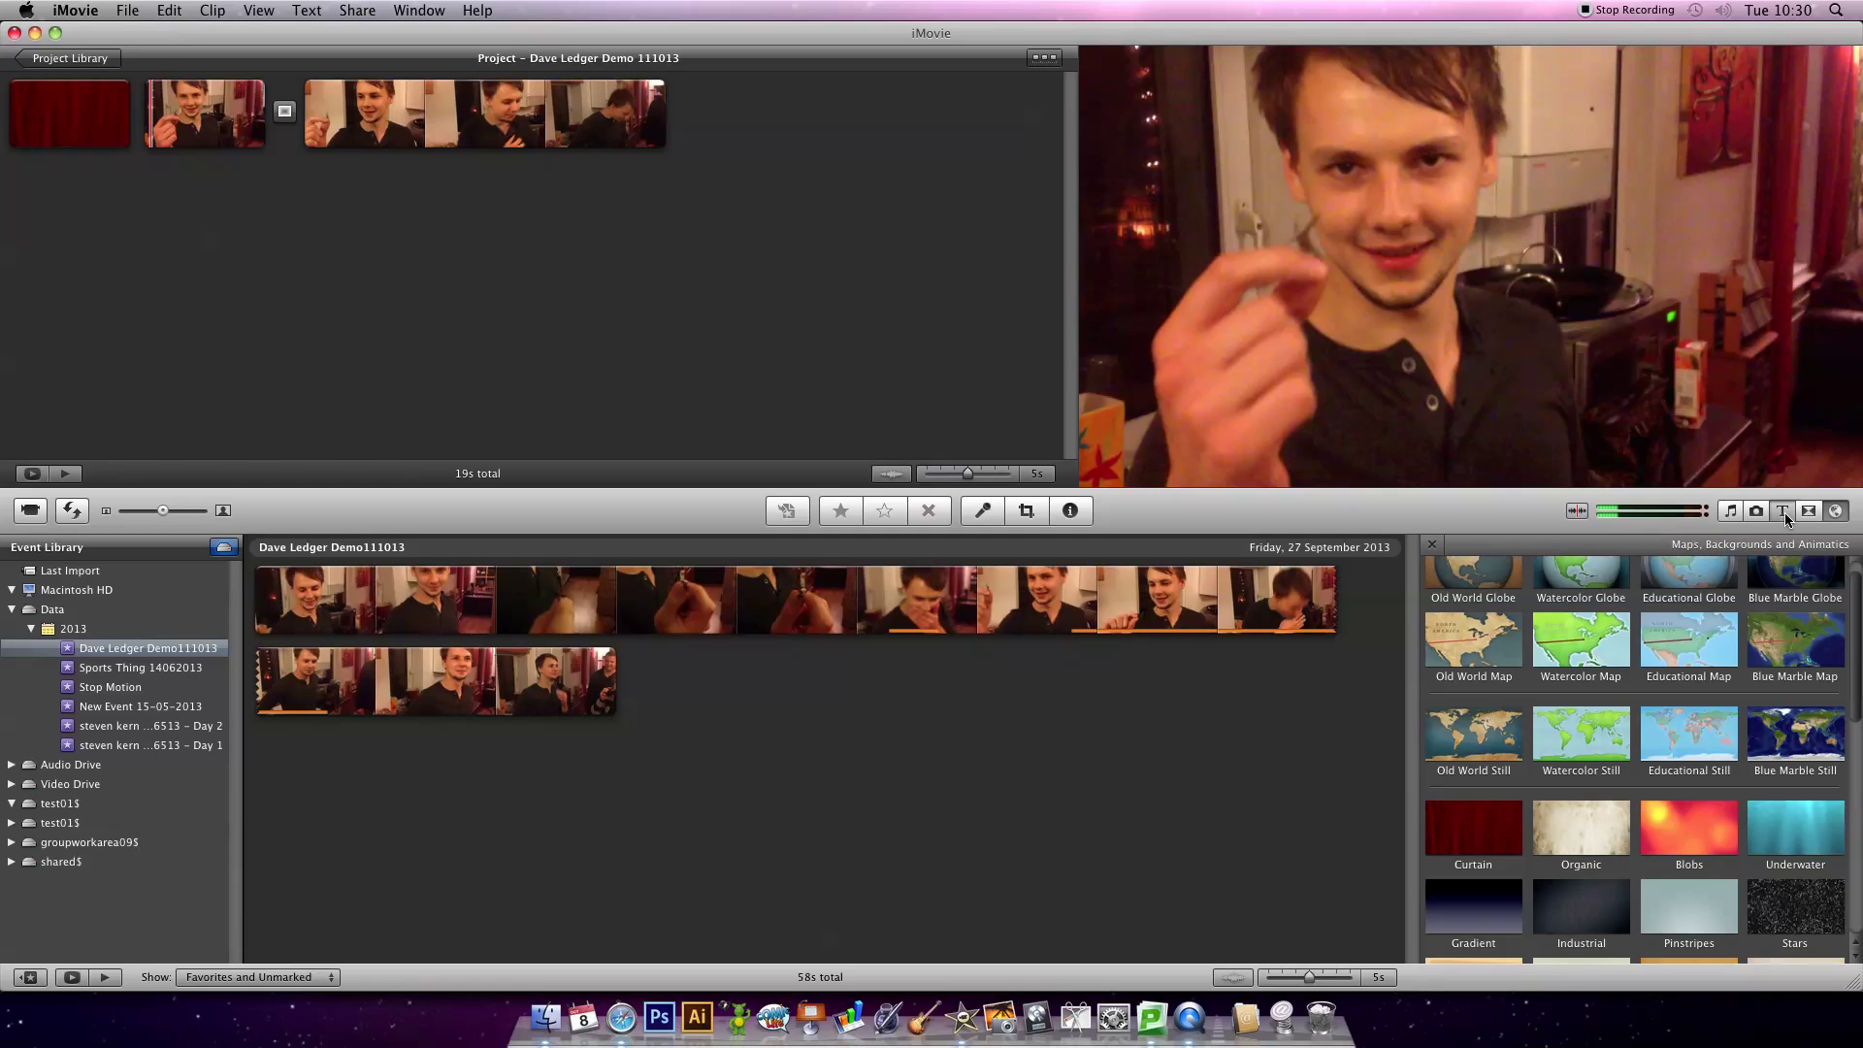
pyautogui.click(1785, 512)
# Add a 4-second Centered title reading 'Tom Eating a Bug' over the Curtain clip
pyautogui.scroll(-1, 1735, 607)
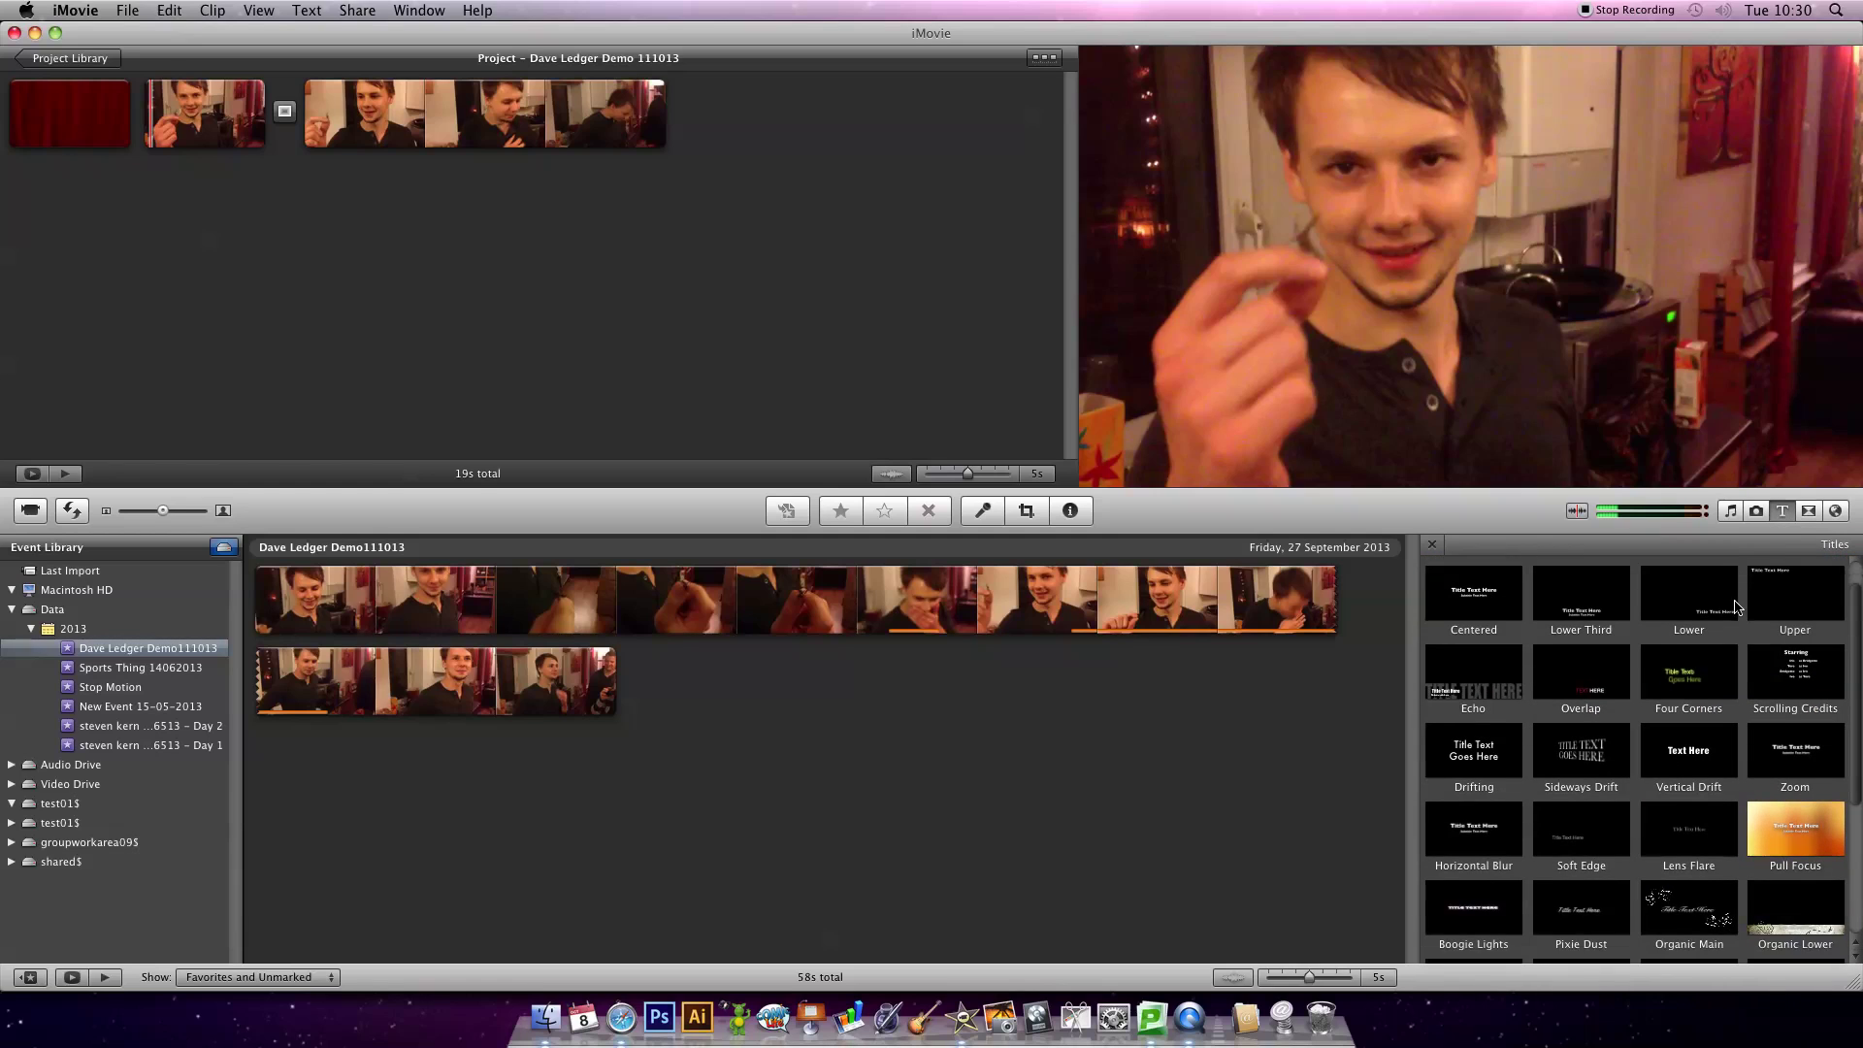
pyautogui.moveTo(1494, 594); pyautogui.dragTo(65, 117)
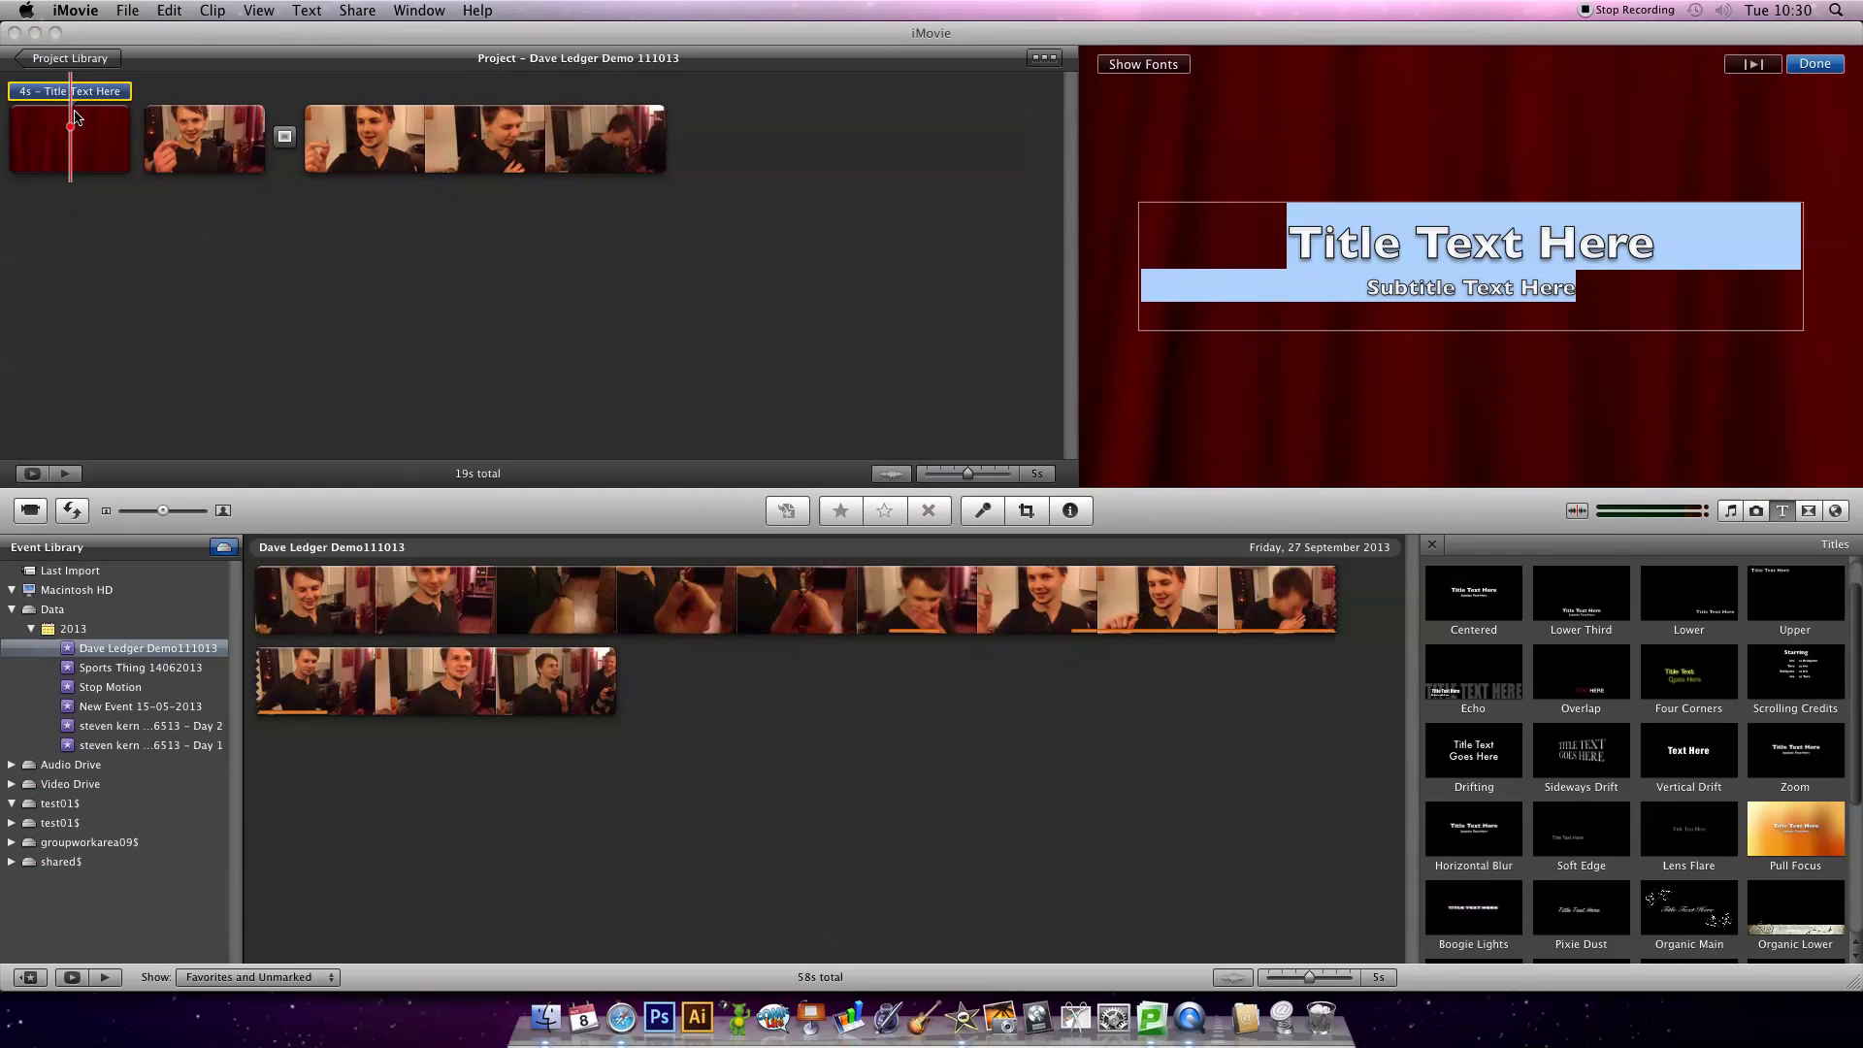
pyautogui.write('Tom')
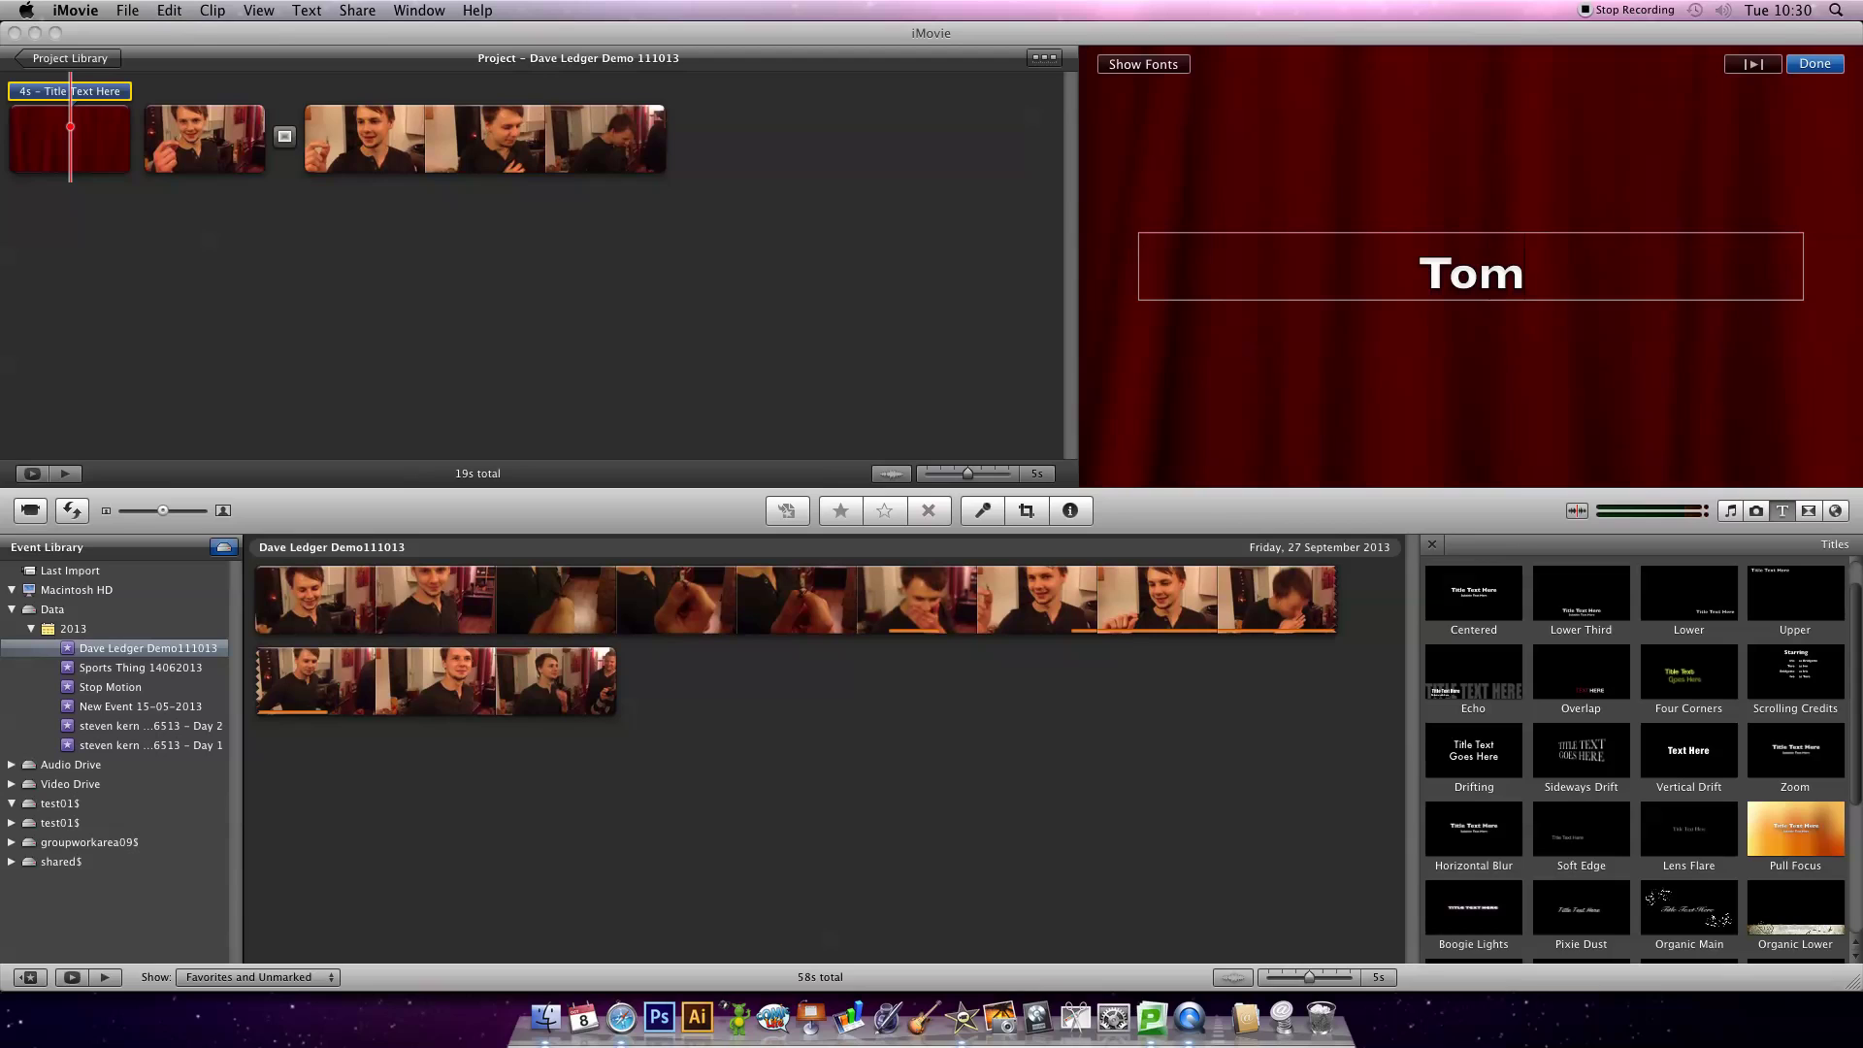
pyautogui.write(' Eating a')
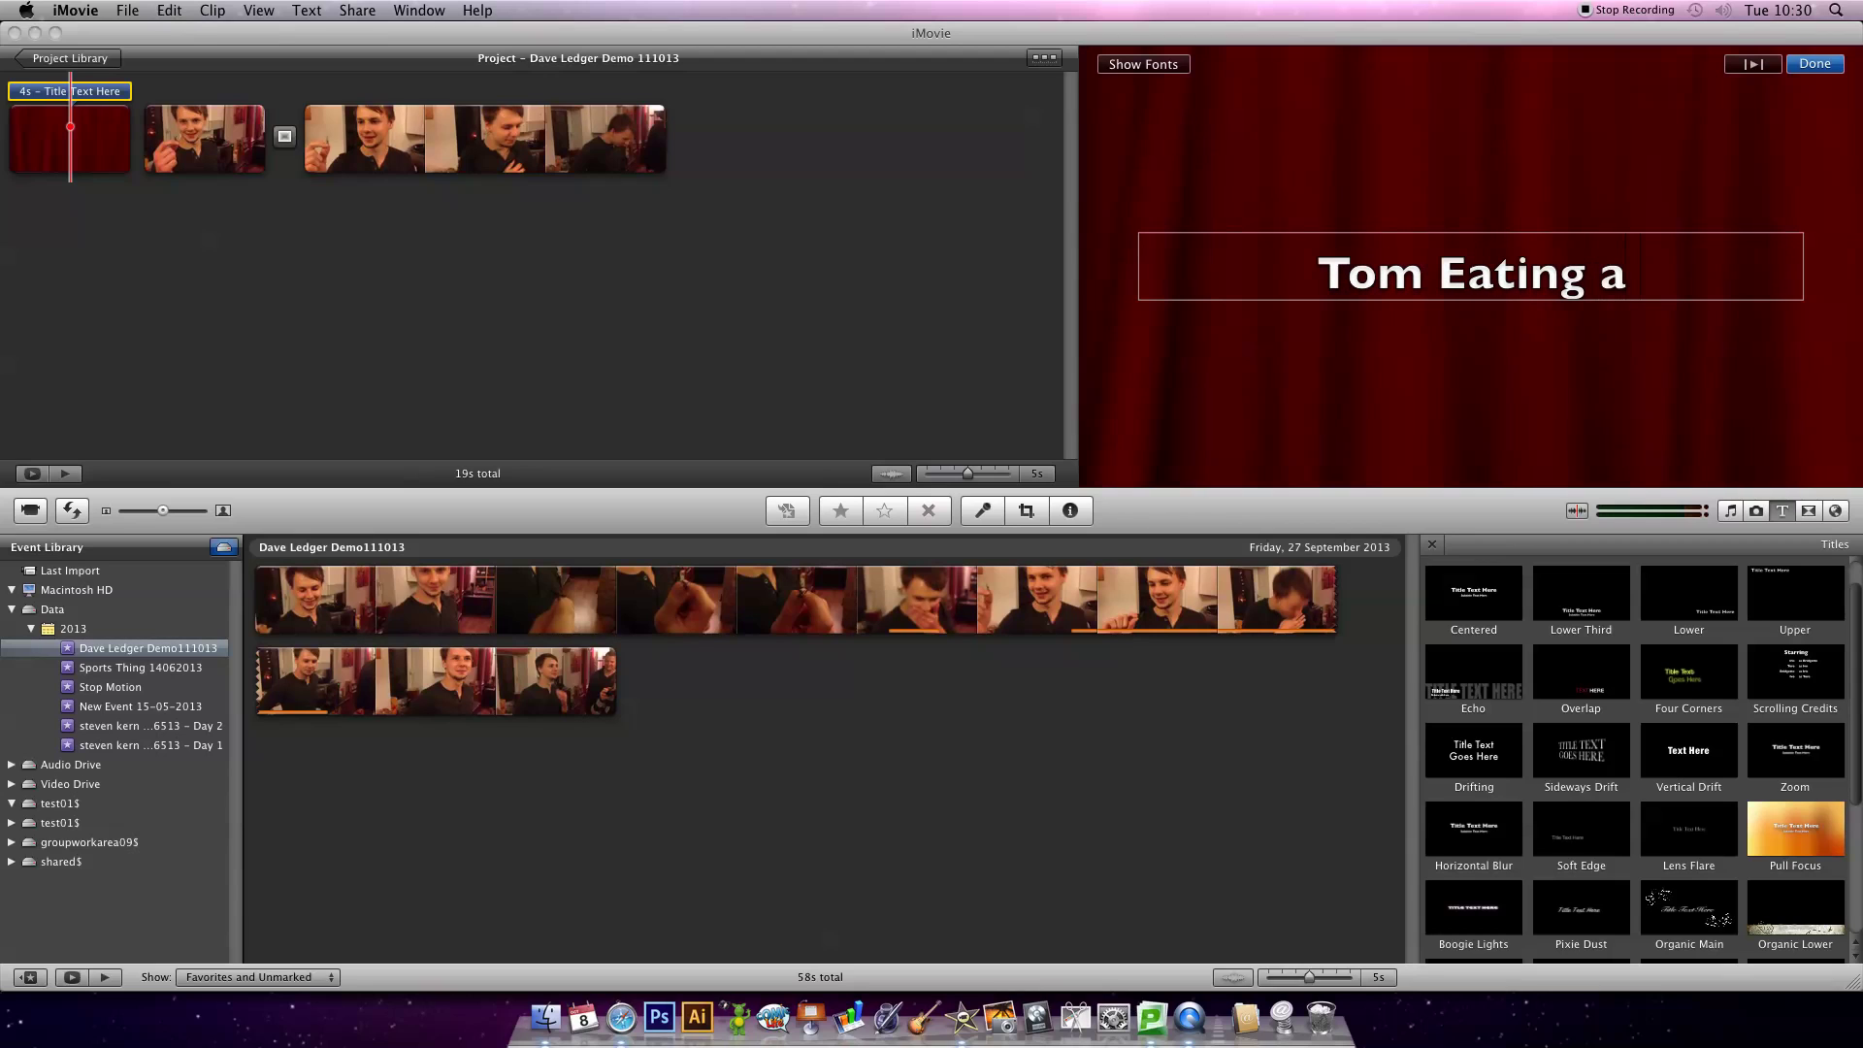
pyautogui.write(' Bug')
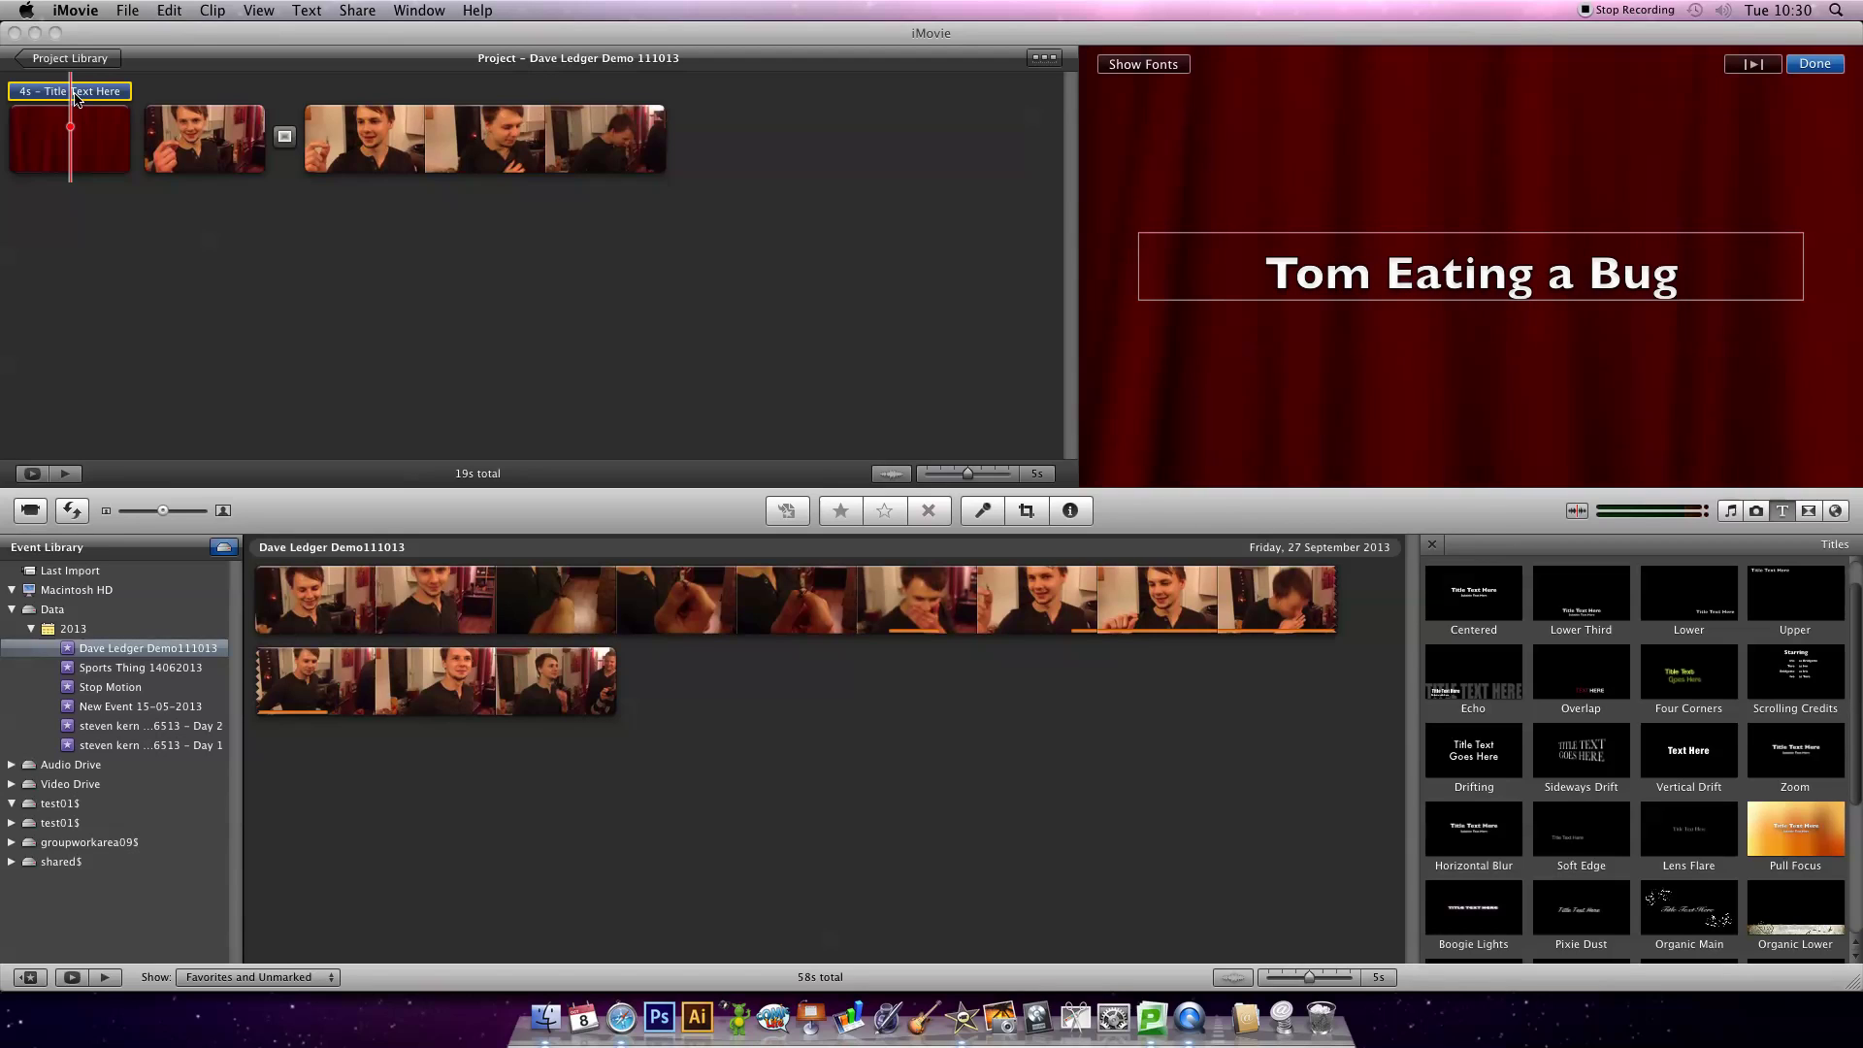
pyautogui.click(233, 260)
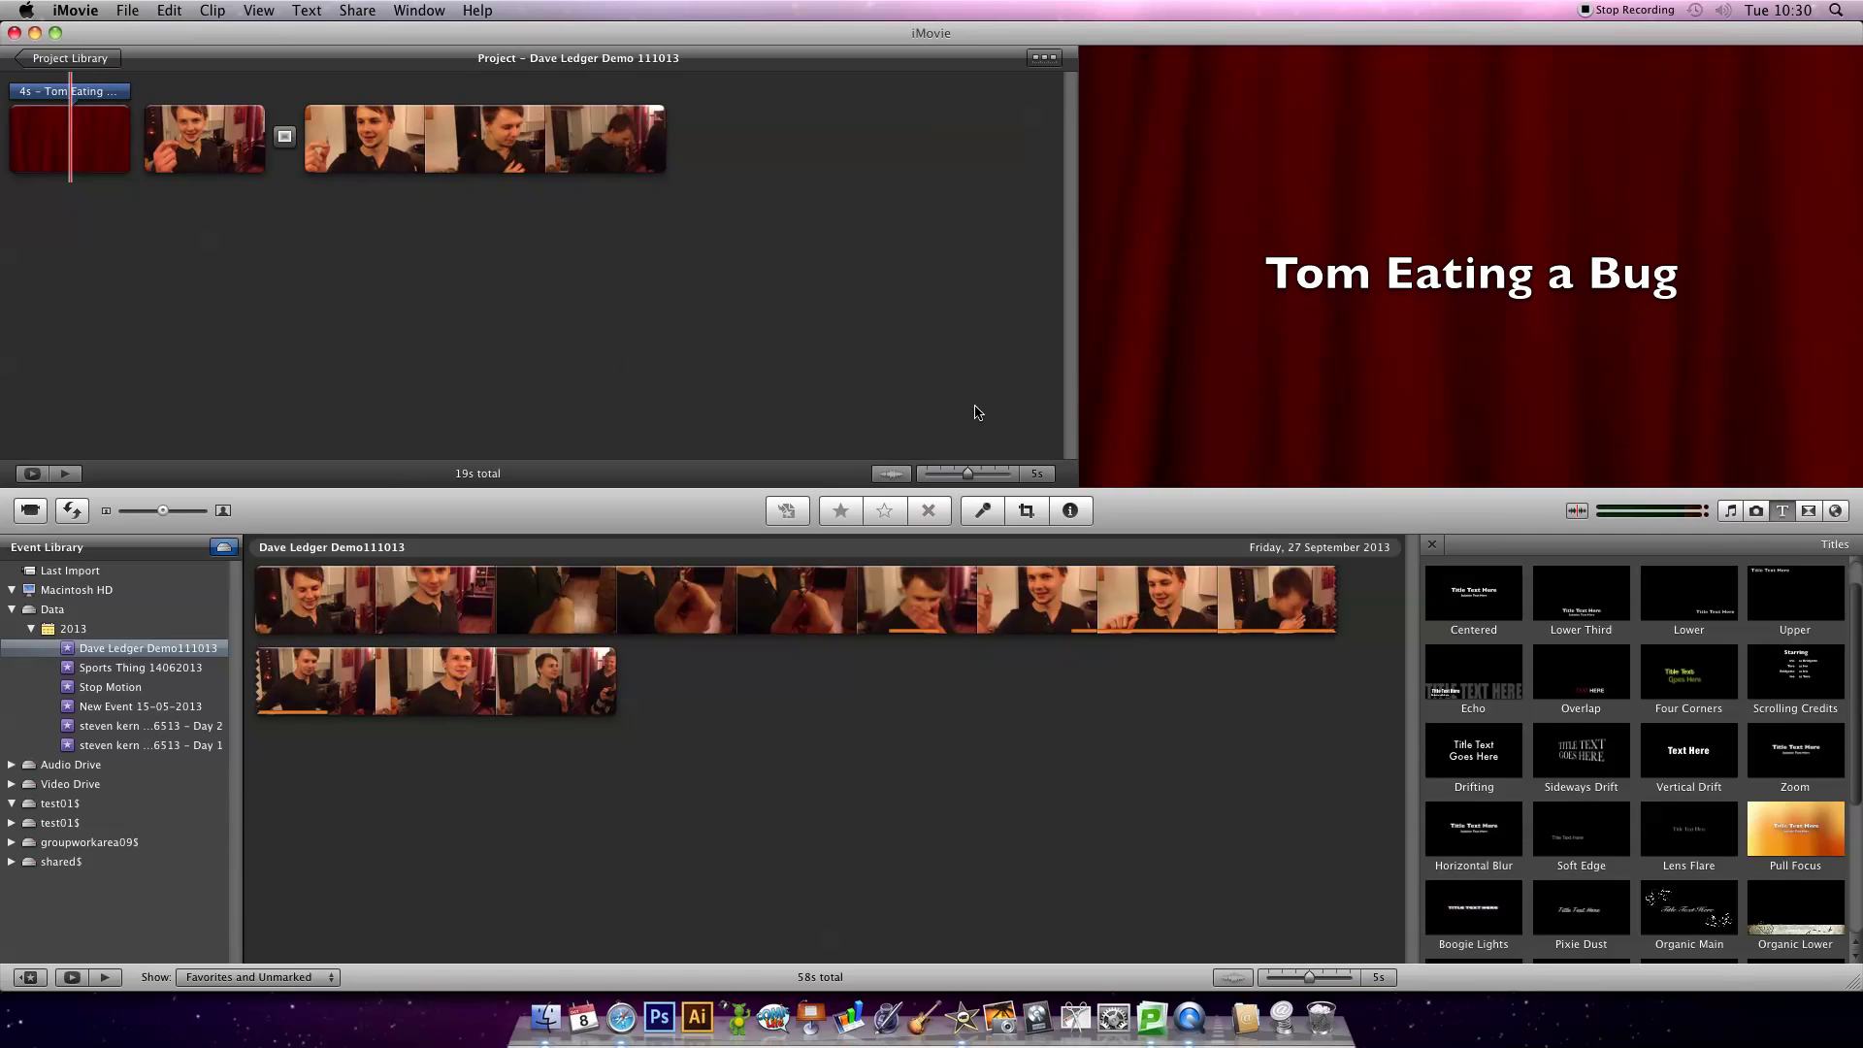
pyautogui.click(1810, 512)
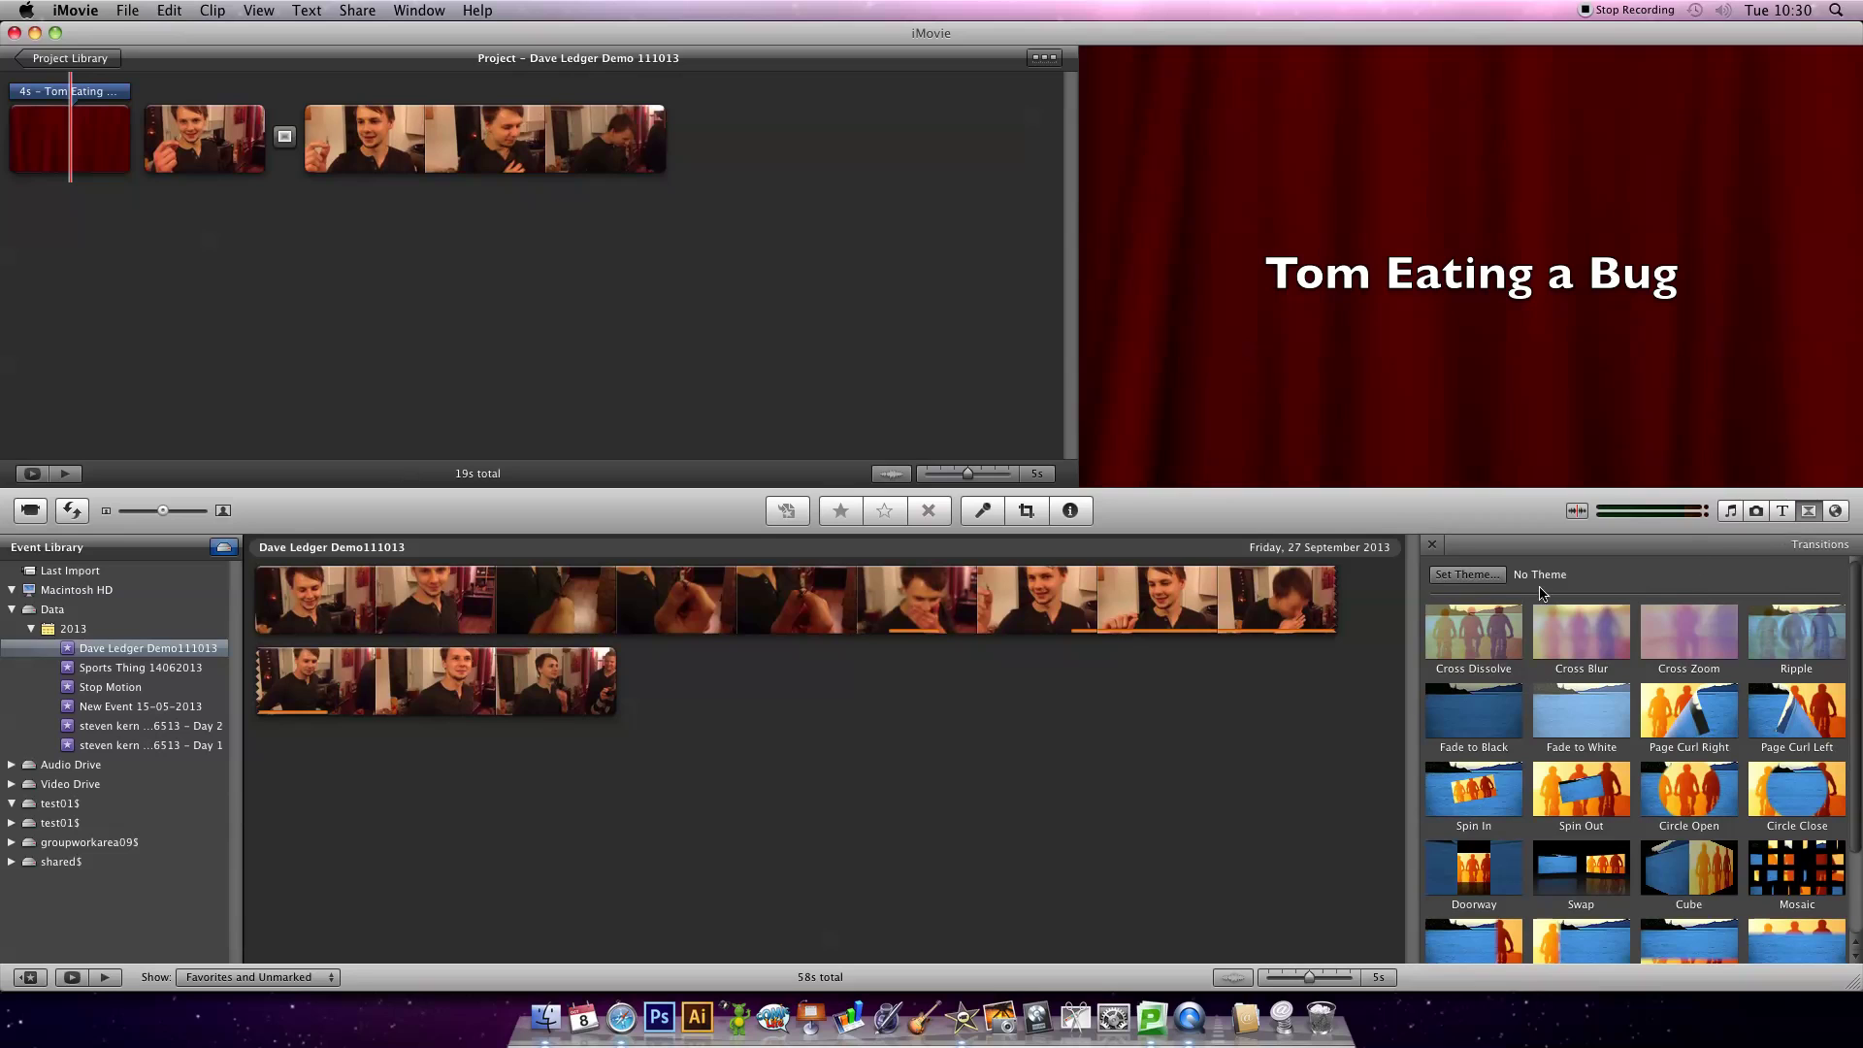
# Add a Cross Dissolve at the project start, set its duration to 1 second, and preview the fade-in
pyautogui.moveTo(1473, 631); pyautogui.dragTo(18, 160)
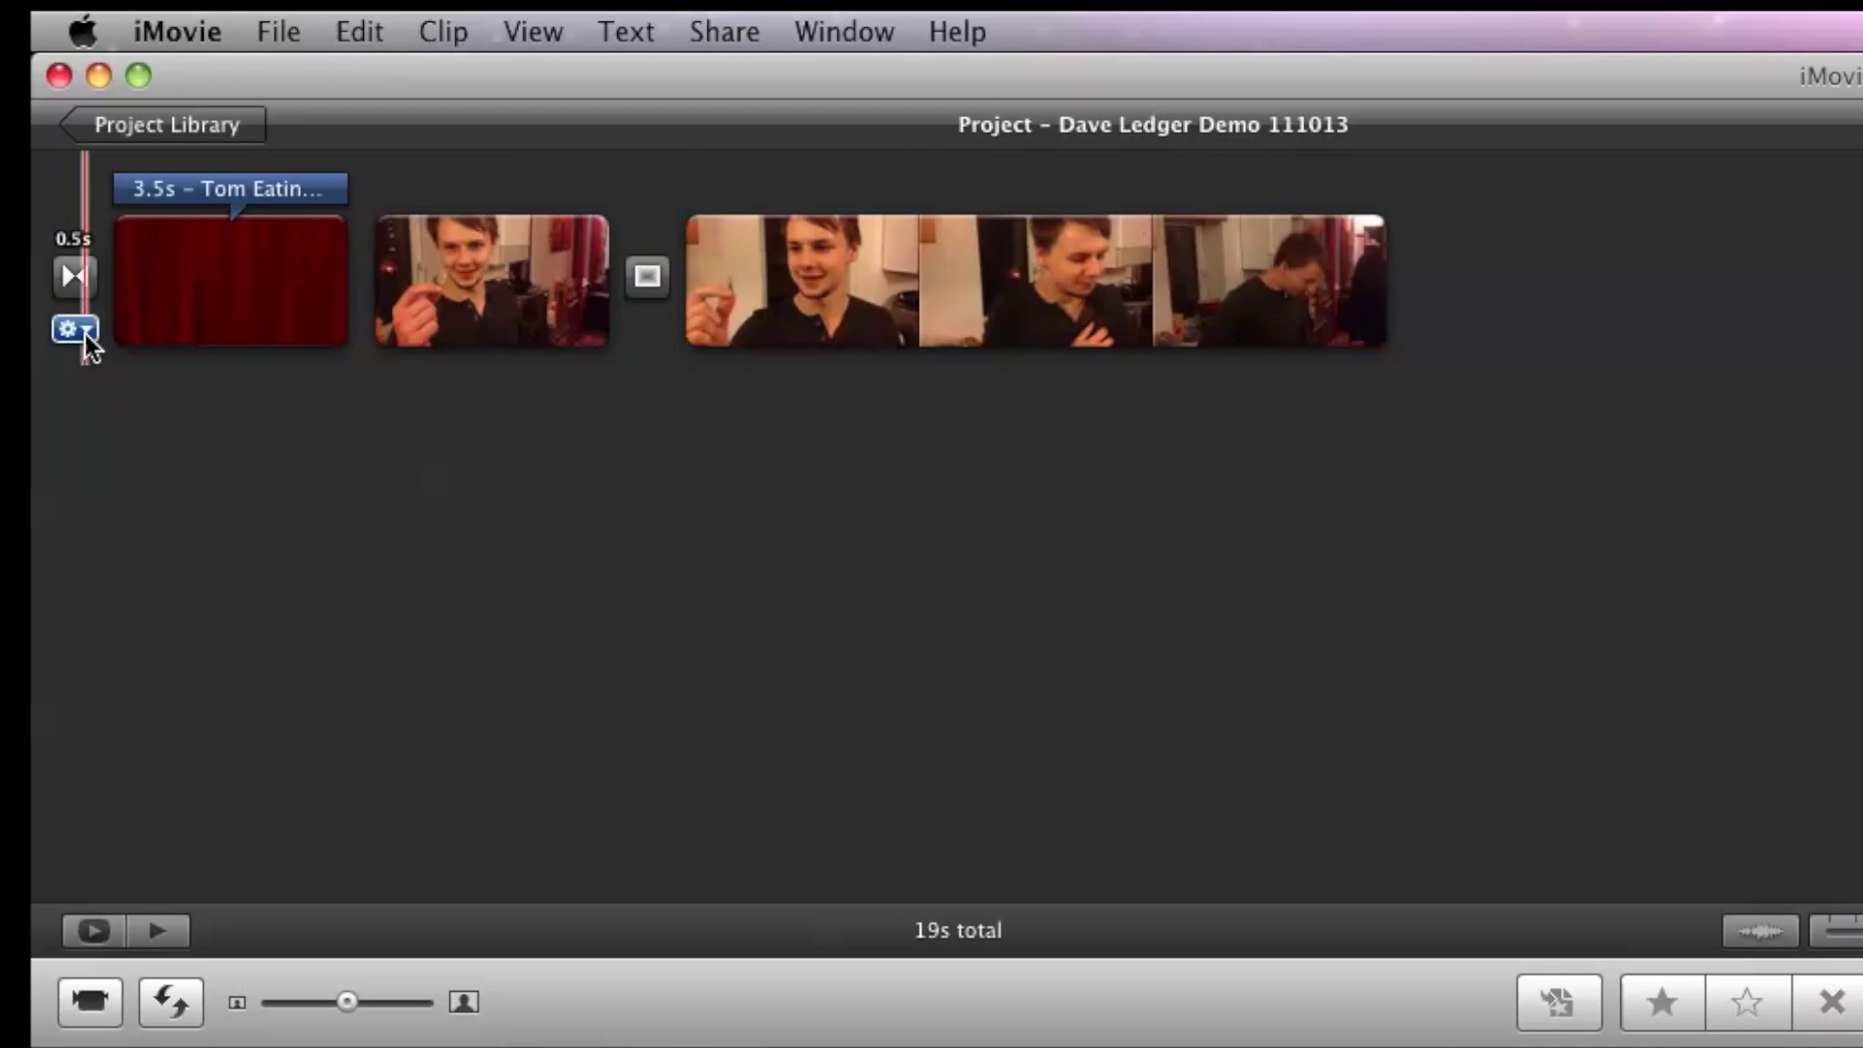
pyautogui.click(24, 165)
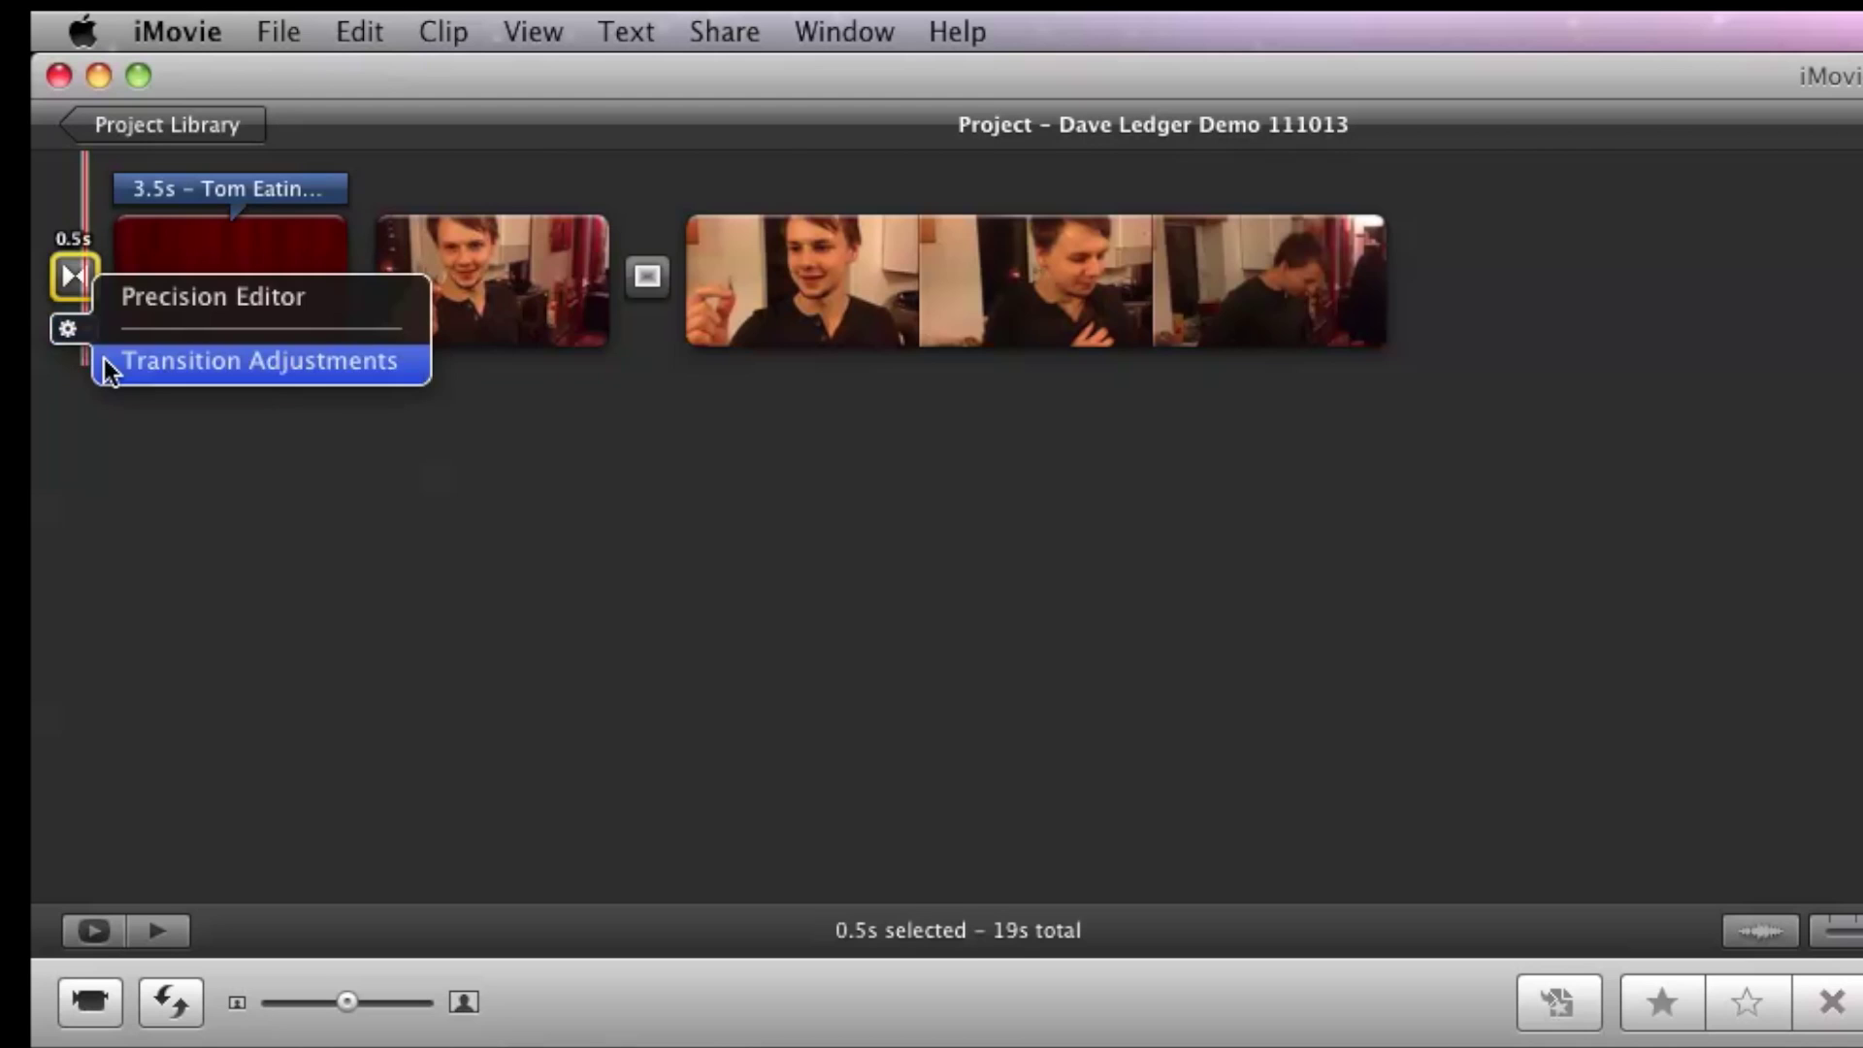
pyautogui.click(194, 361)
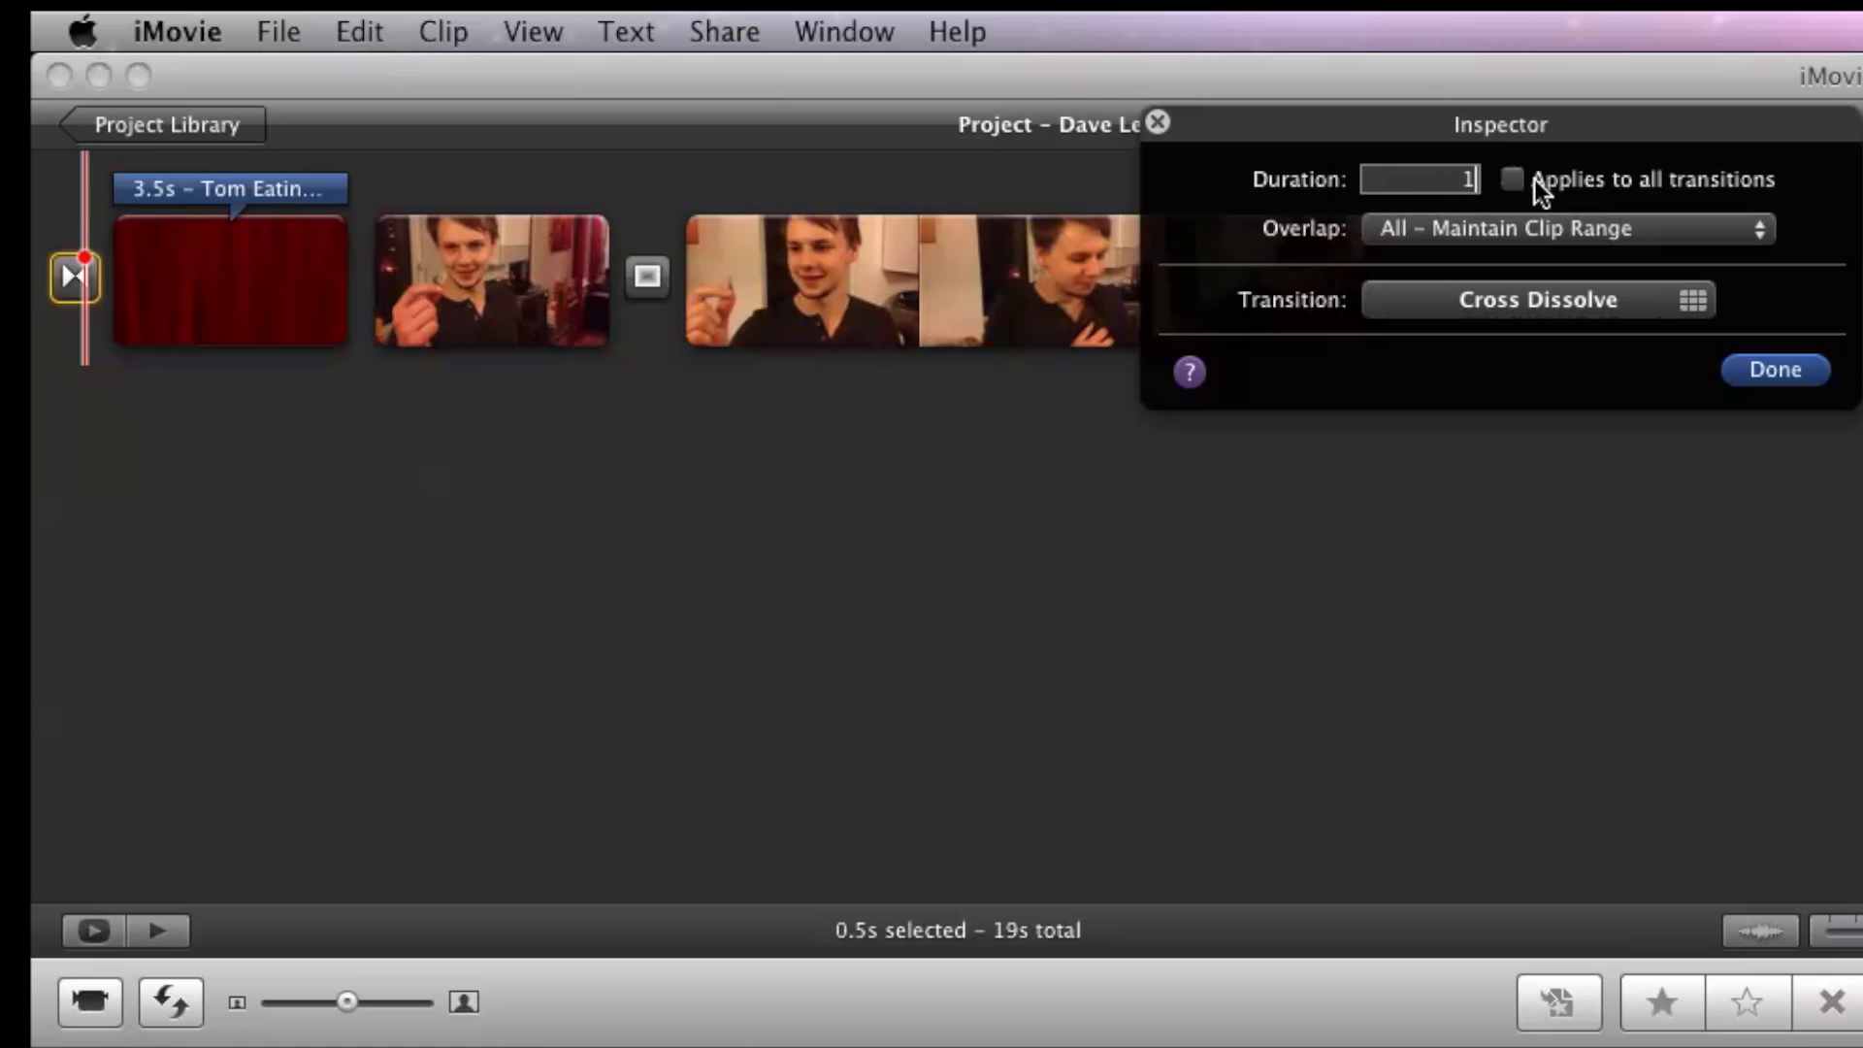
pyautogui.click(1758, 369)
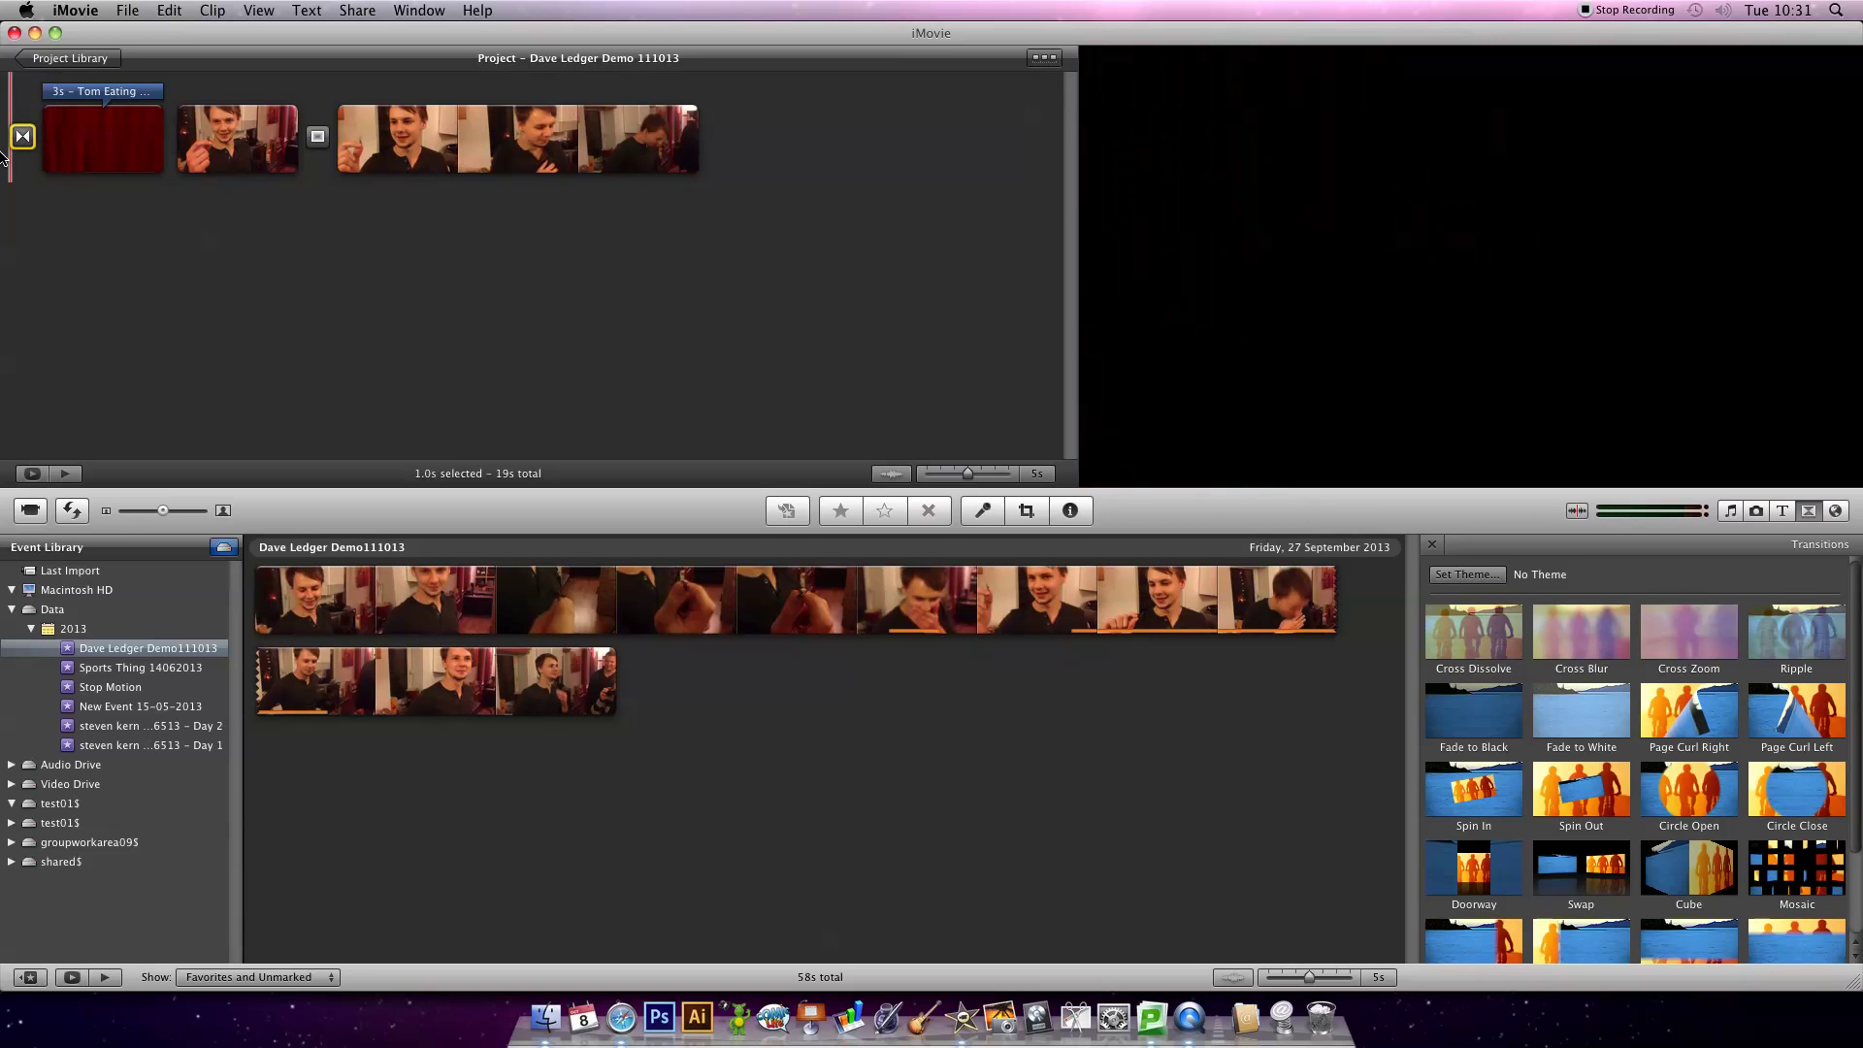
pyautogui.press('space')
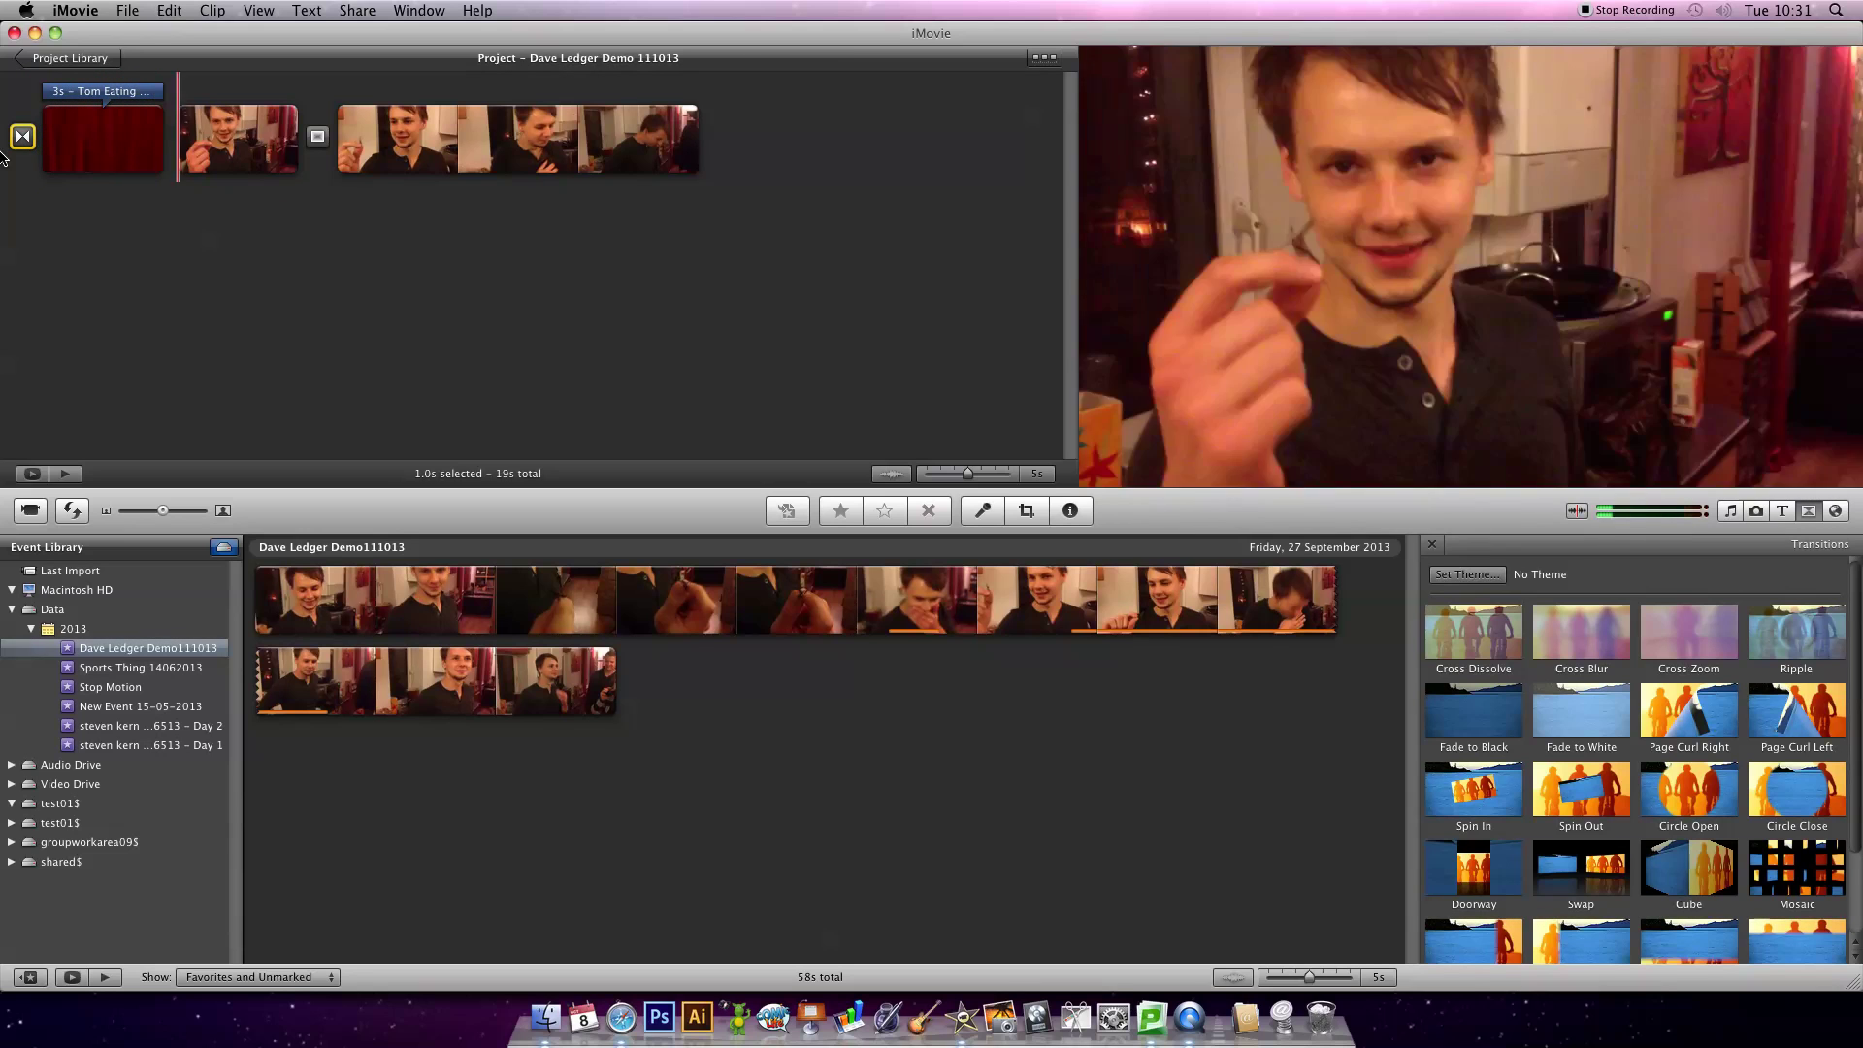
pyautogui.click(6, 155)
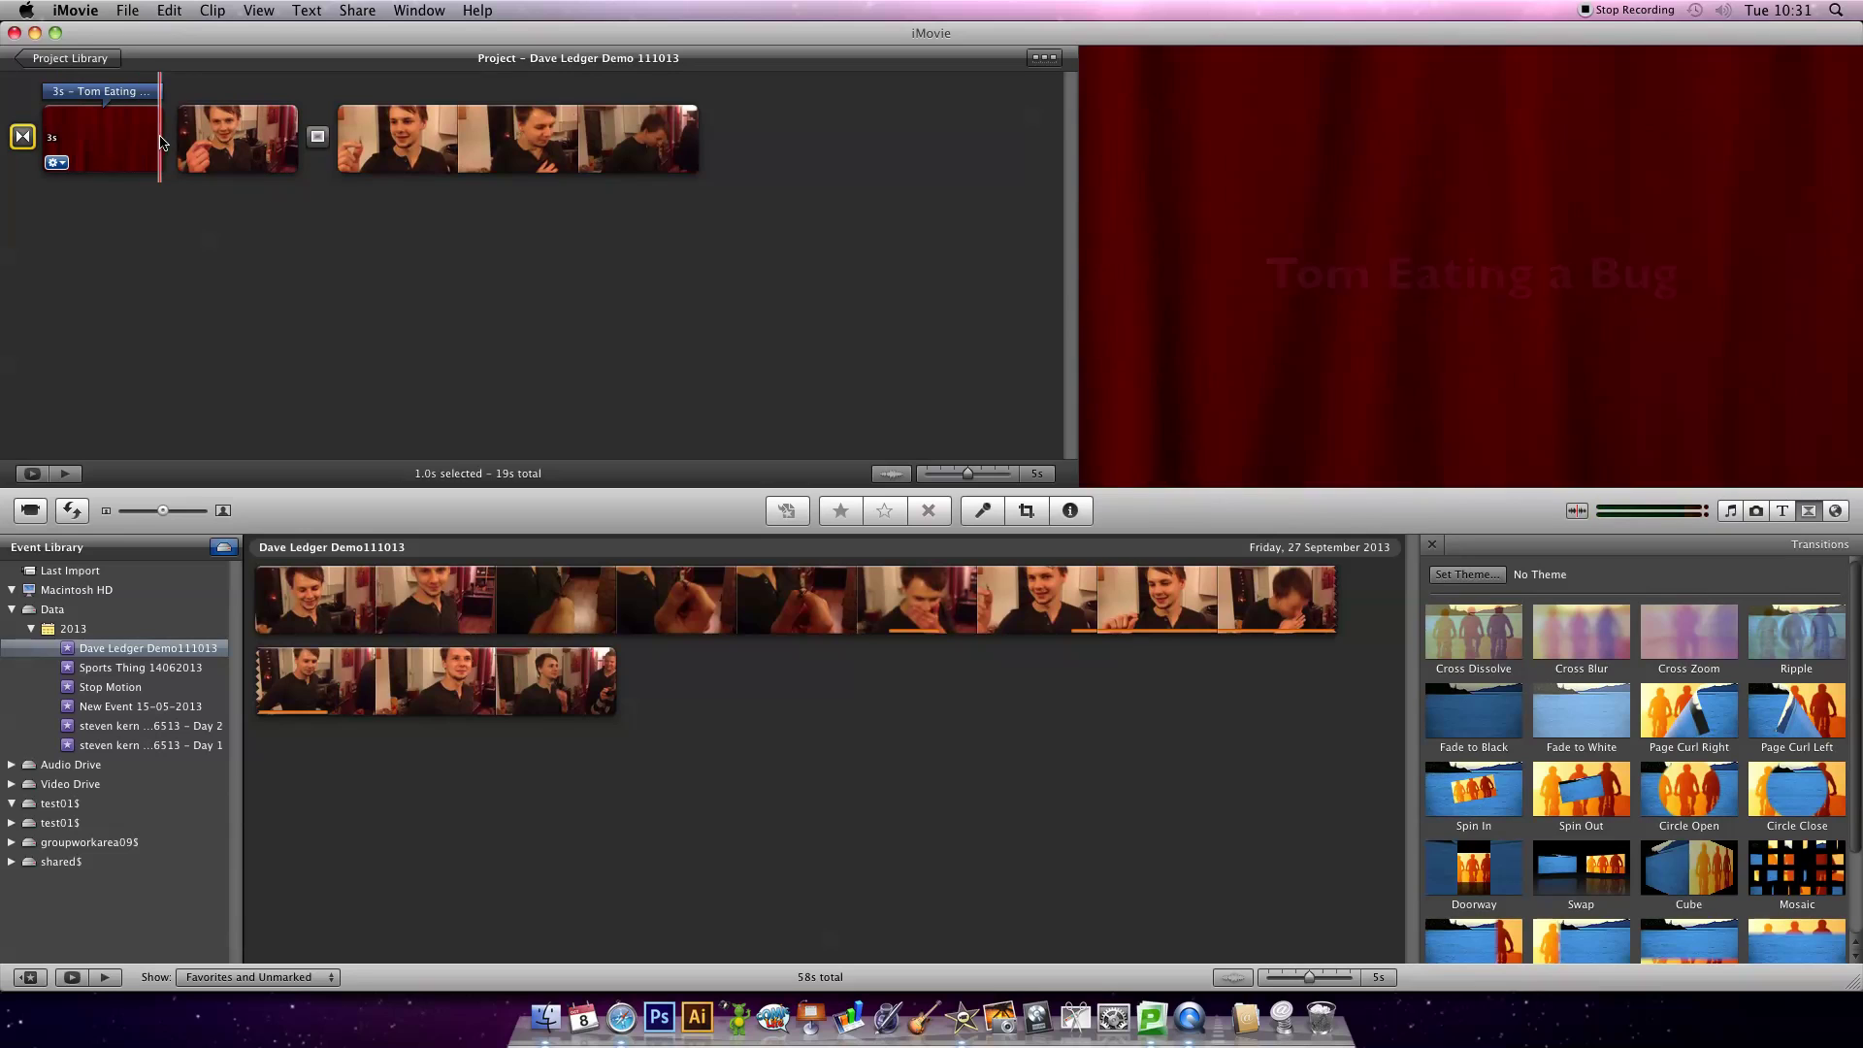
# Place a Cross Blur transition between the Curtain title and the first video clip
pyautogui.moveTo(1568, 646)
pyautogui.mouseDown()
pyautogui.moveTo(1259, 640)
pyautogui.moveTo(342, 241)
pyautogui.moveTo(172, 146)
pyautogui.mouseUp()
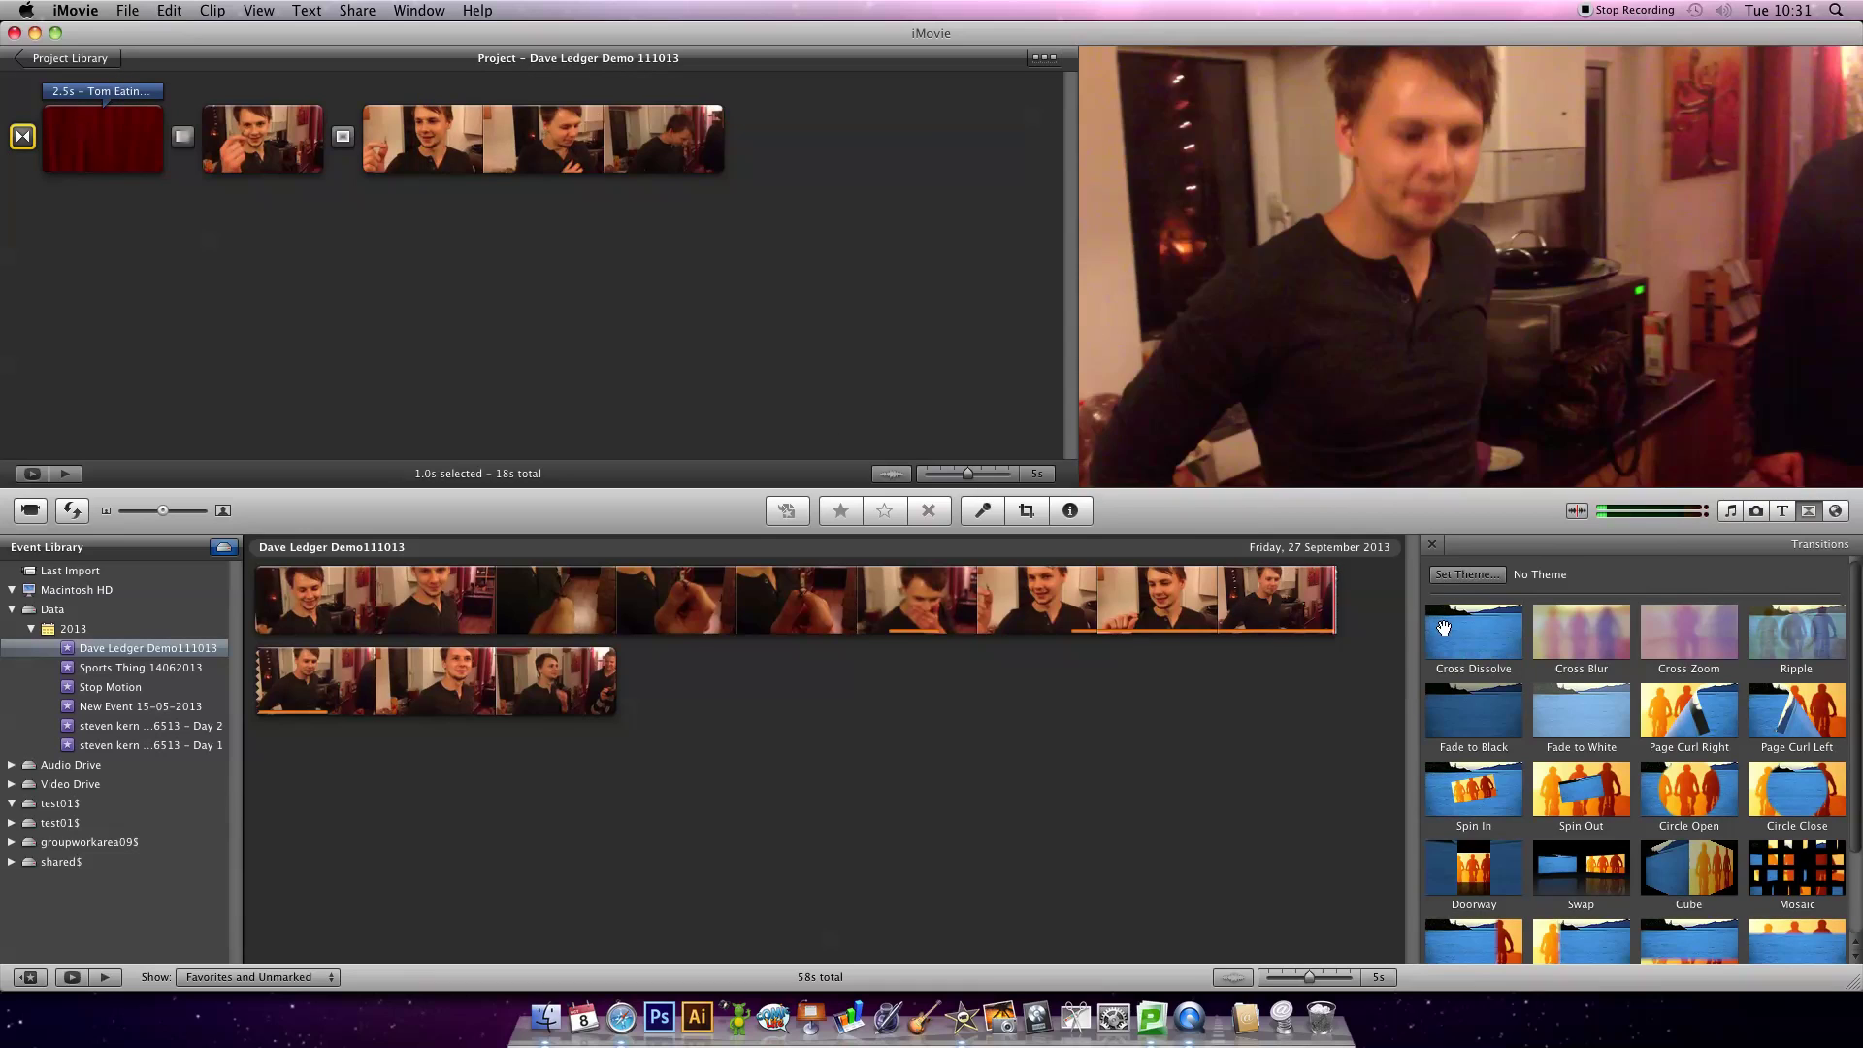
pyautogui.moveTo(19, 145)
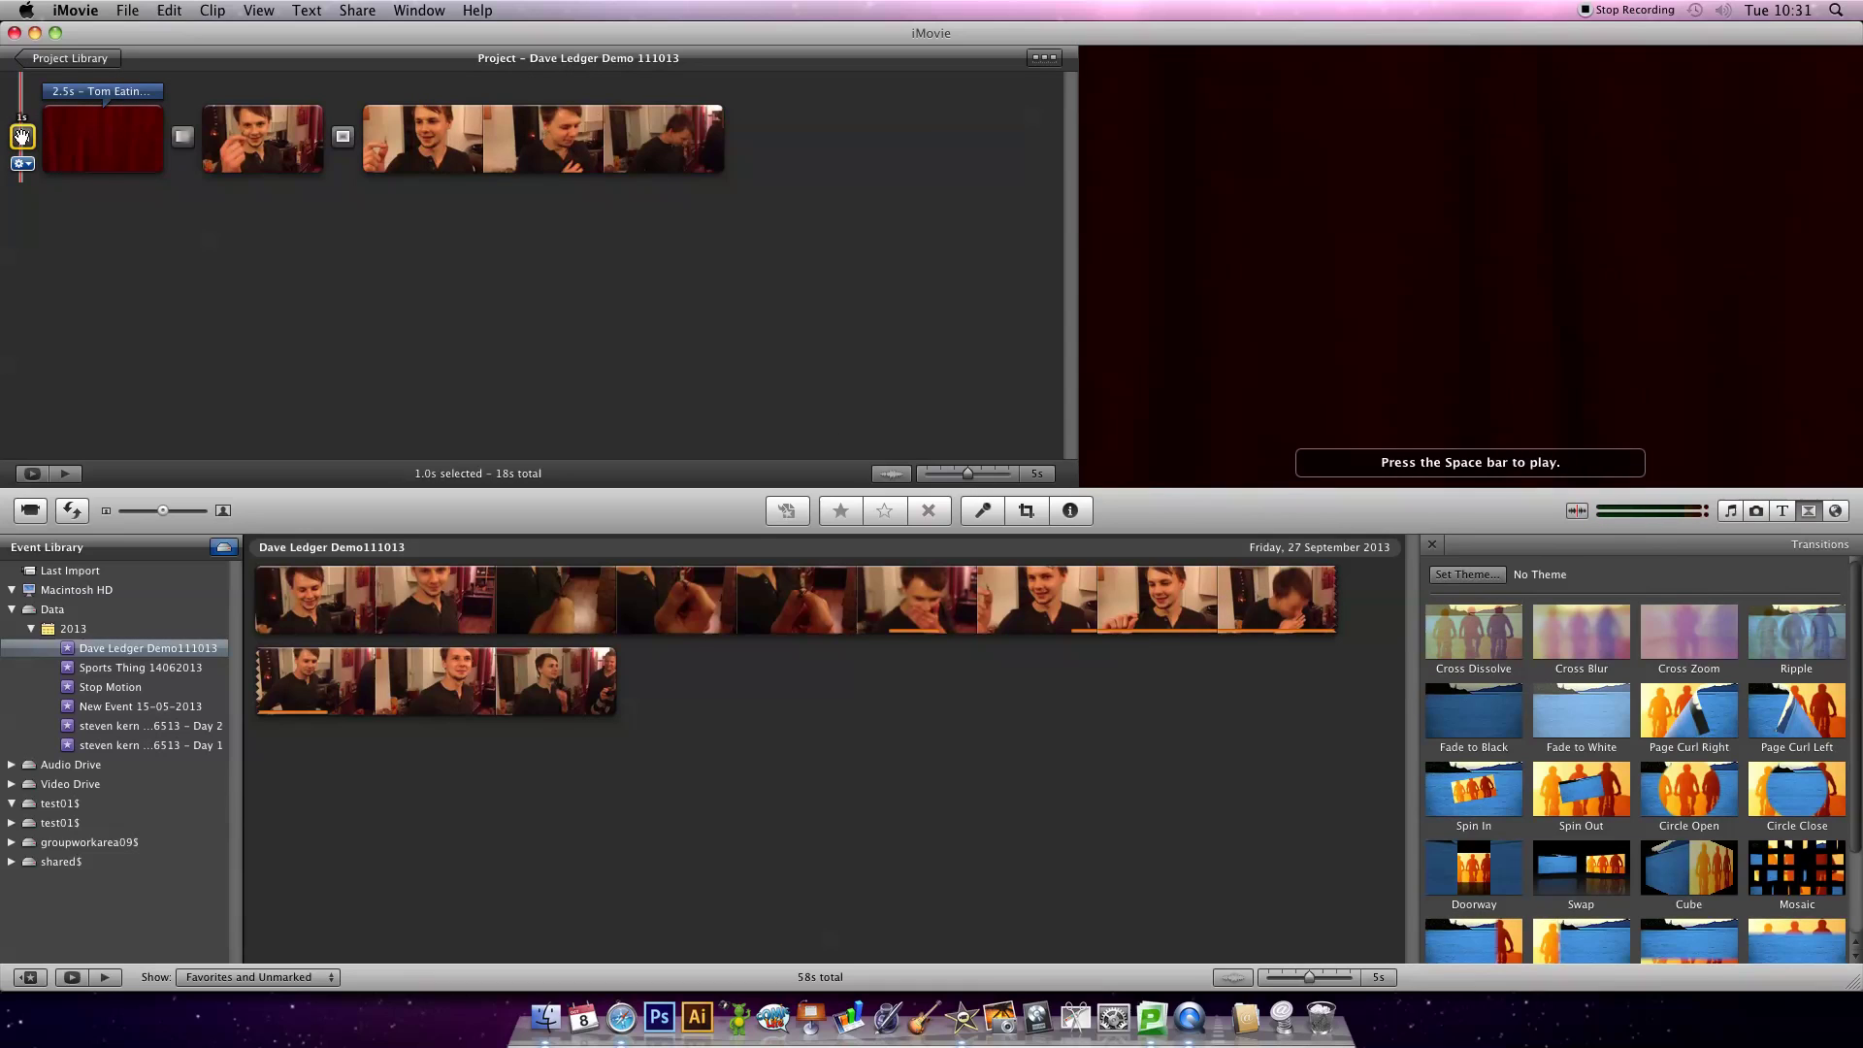
# Copy the opening Cross Dissolve, paste it after the last clip, and preview the ending
pyautogui.click(171, 9)
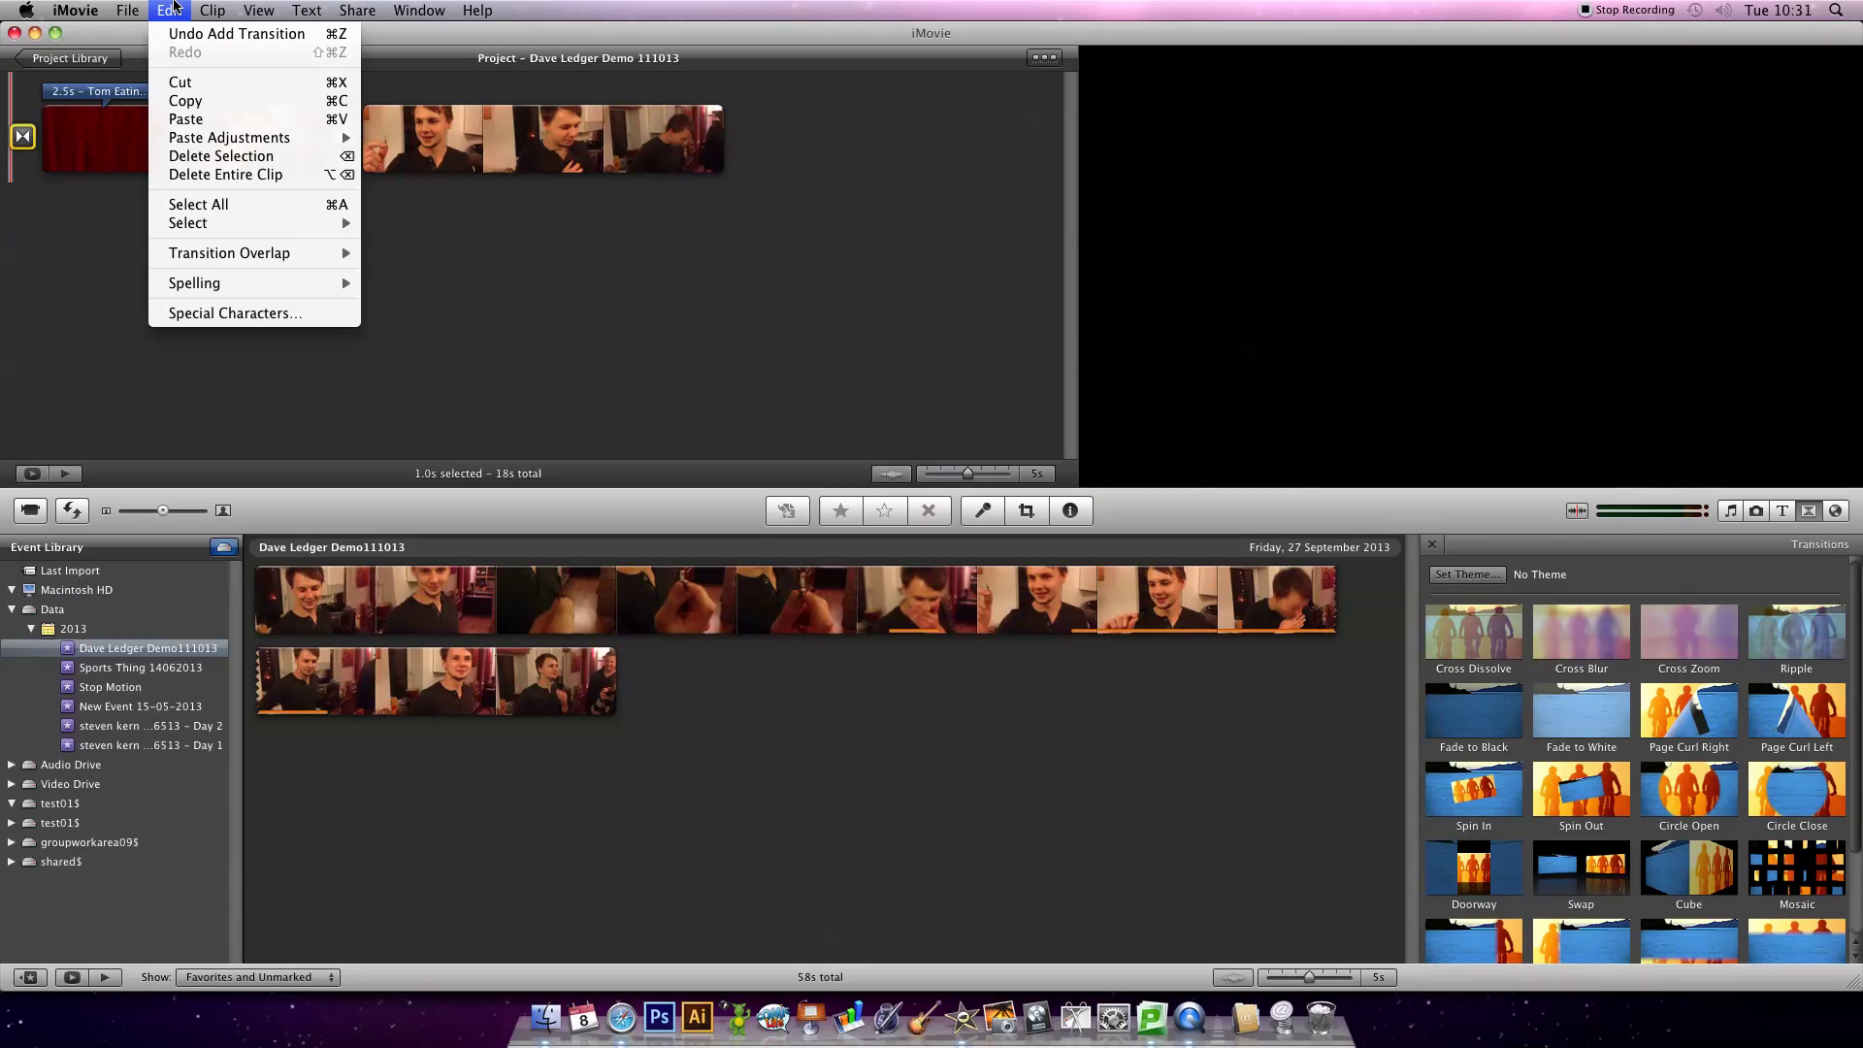
pyautogui.click(185, 101)
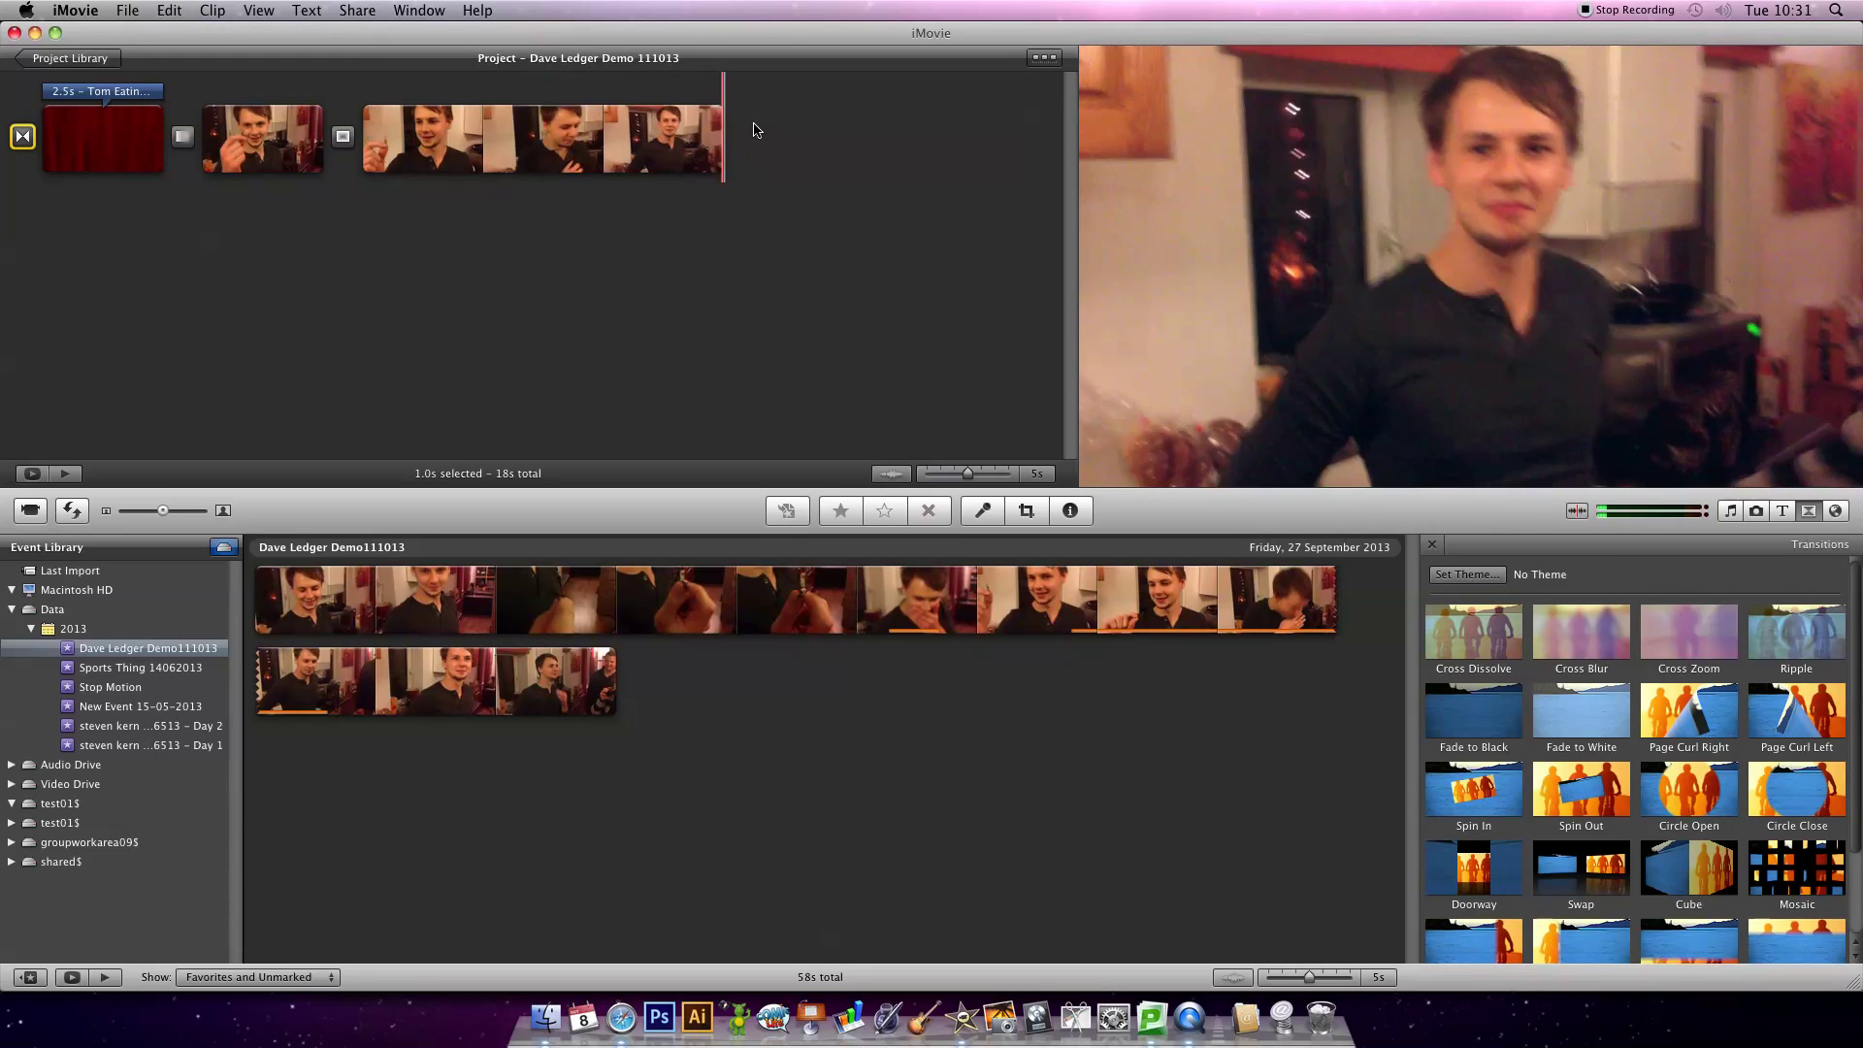
pyautogui.rightClick(749, 129)
pyautogui.click(782, 201)
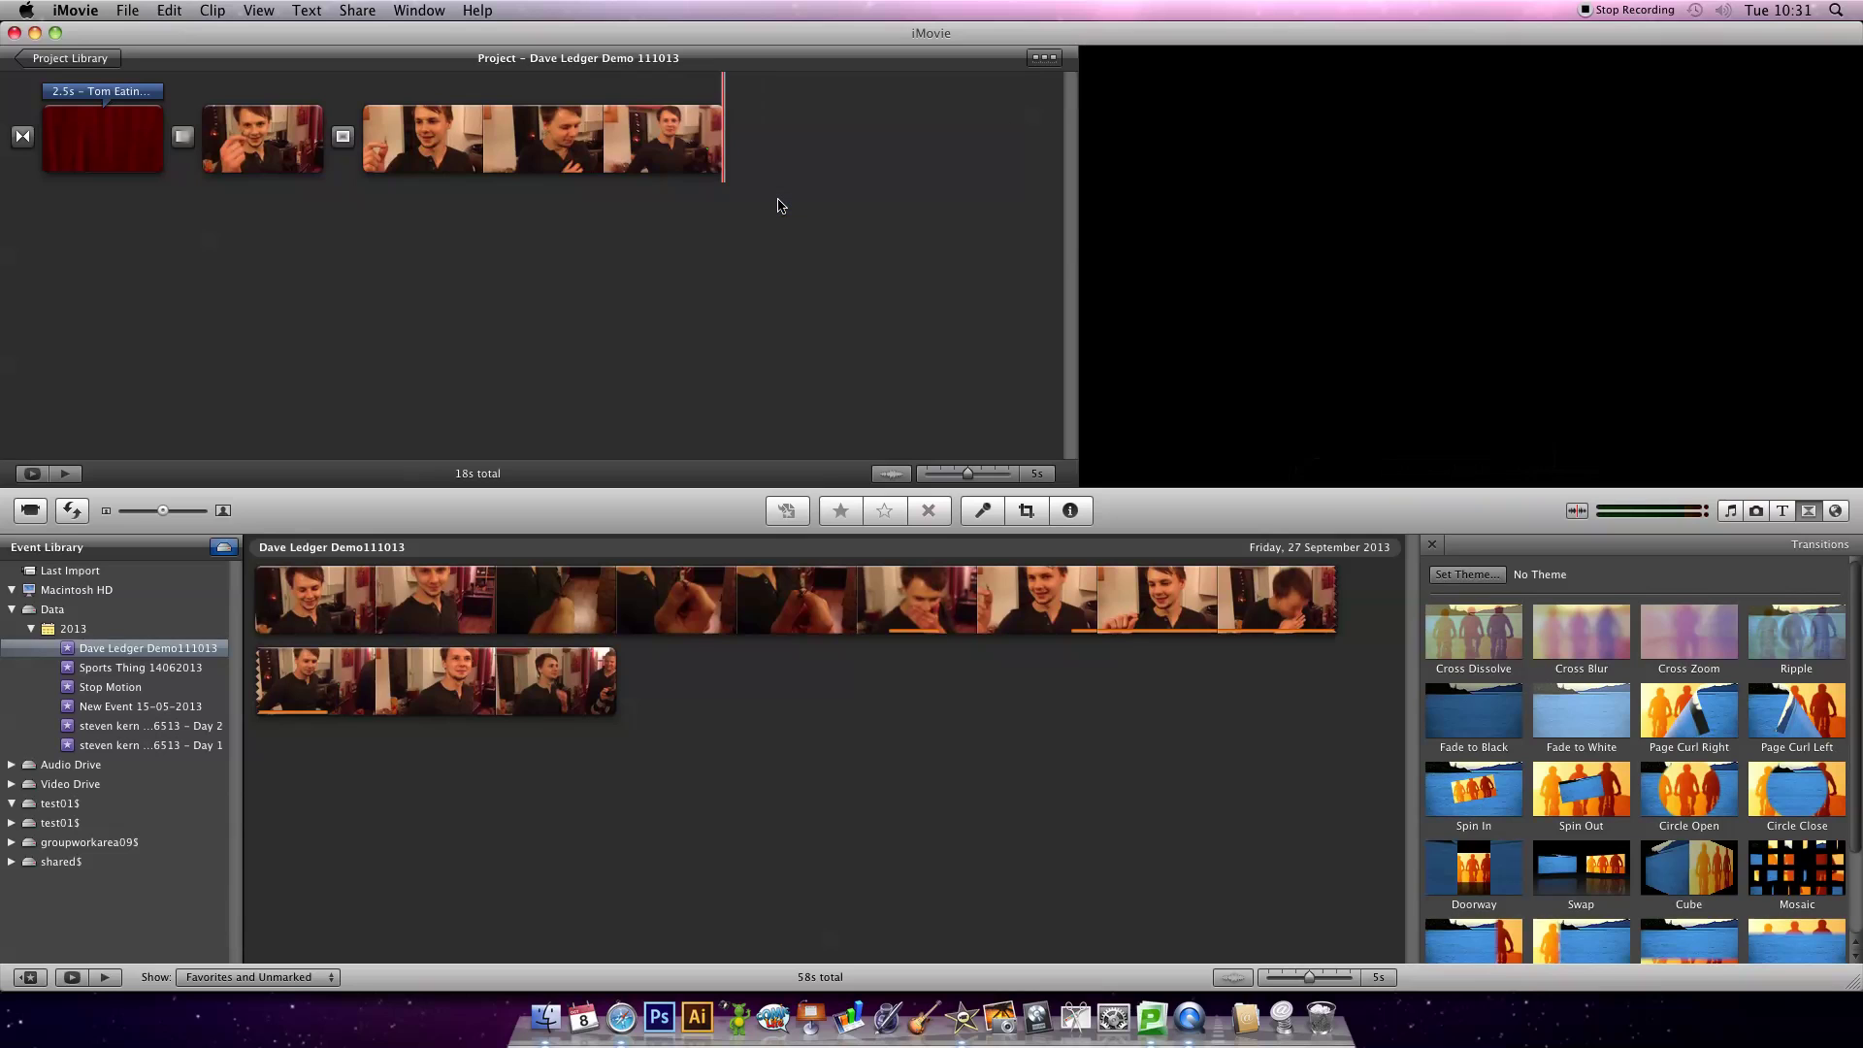
pyautogui.press('space')
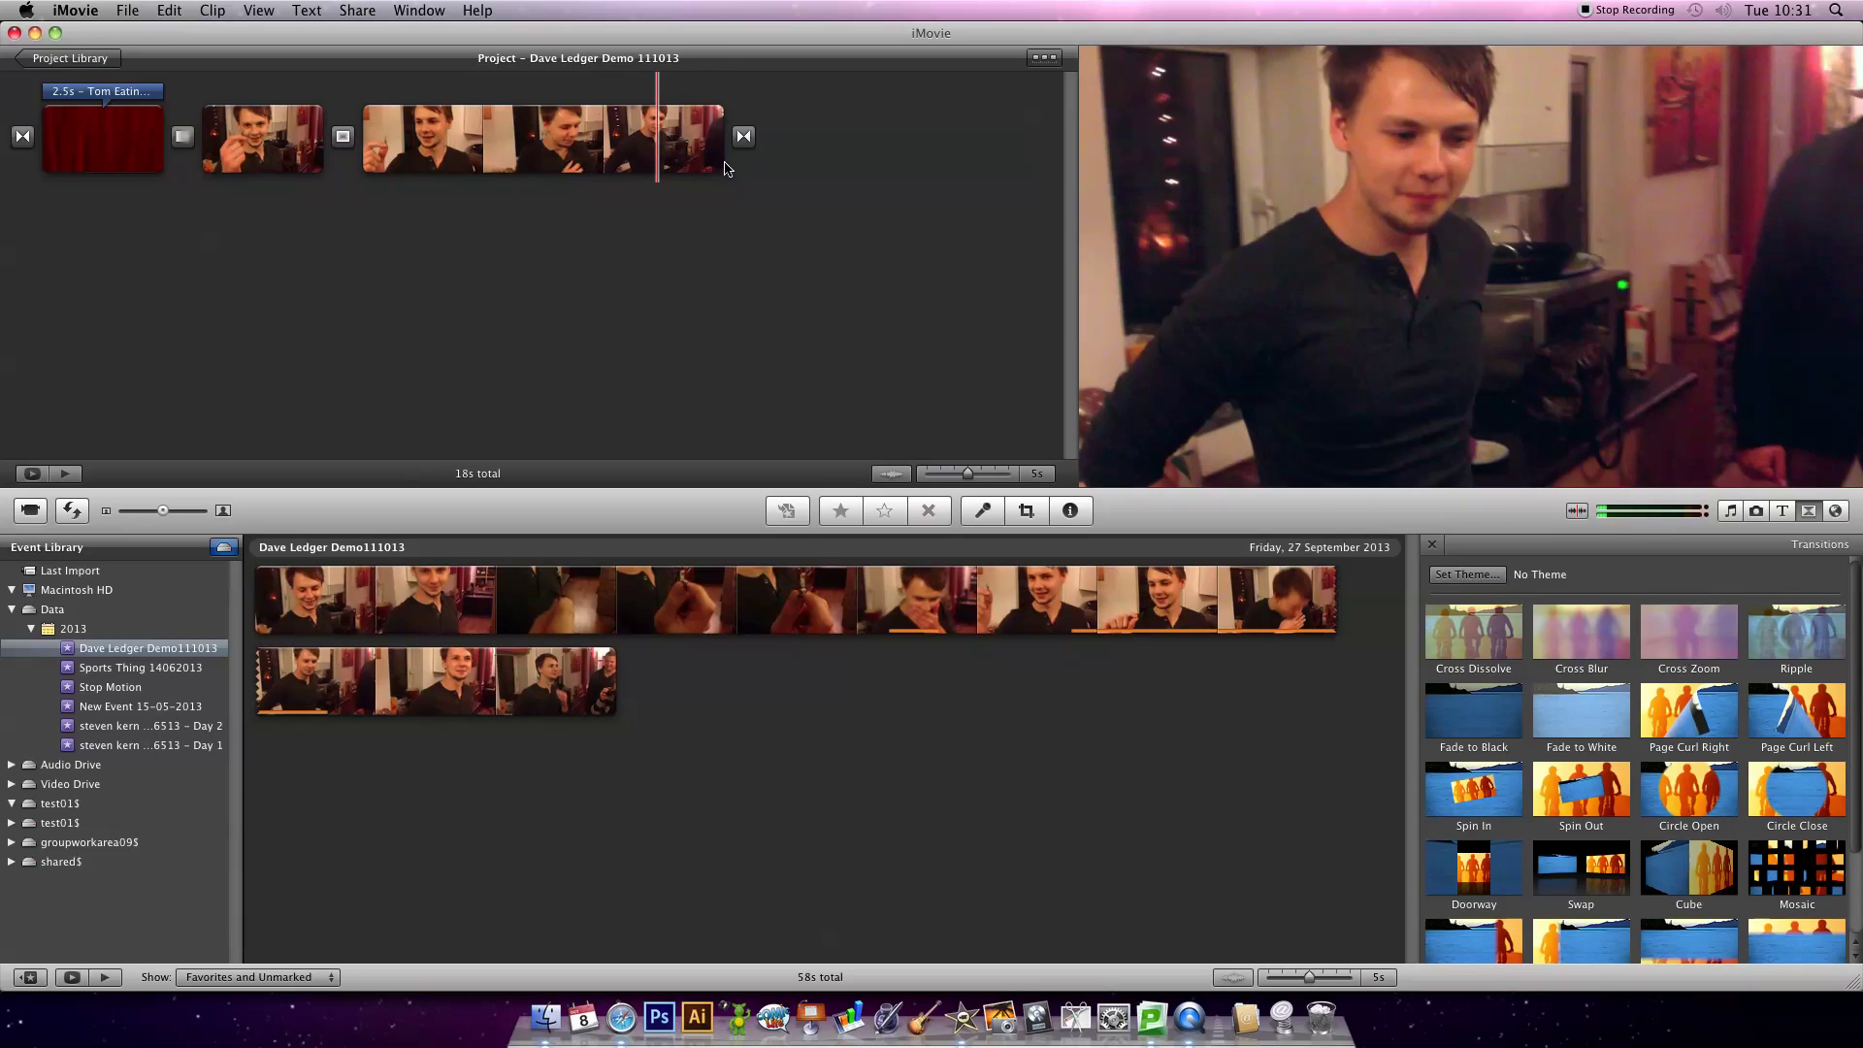
# Select and deselect the last clip, then show the Music and Sound Effects browser
pyautogui.click(474, 153)
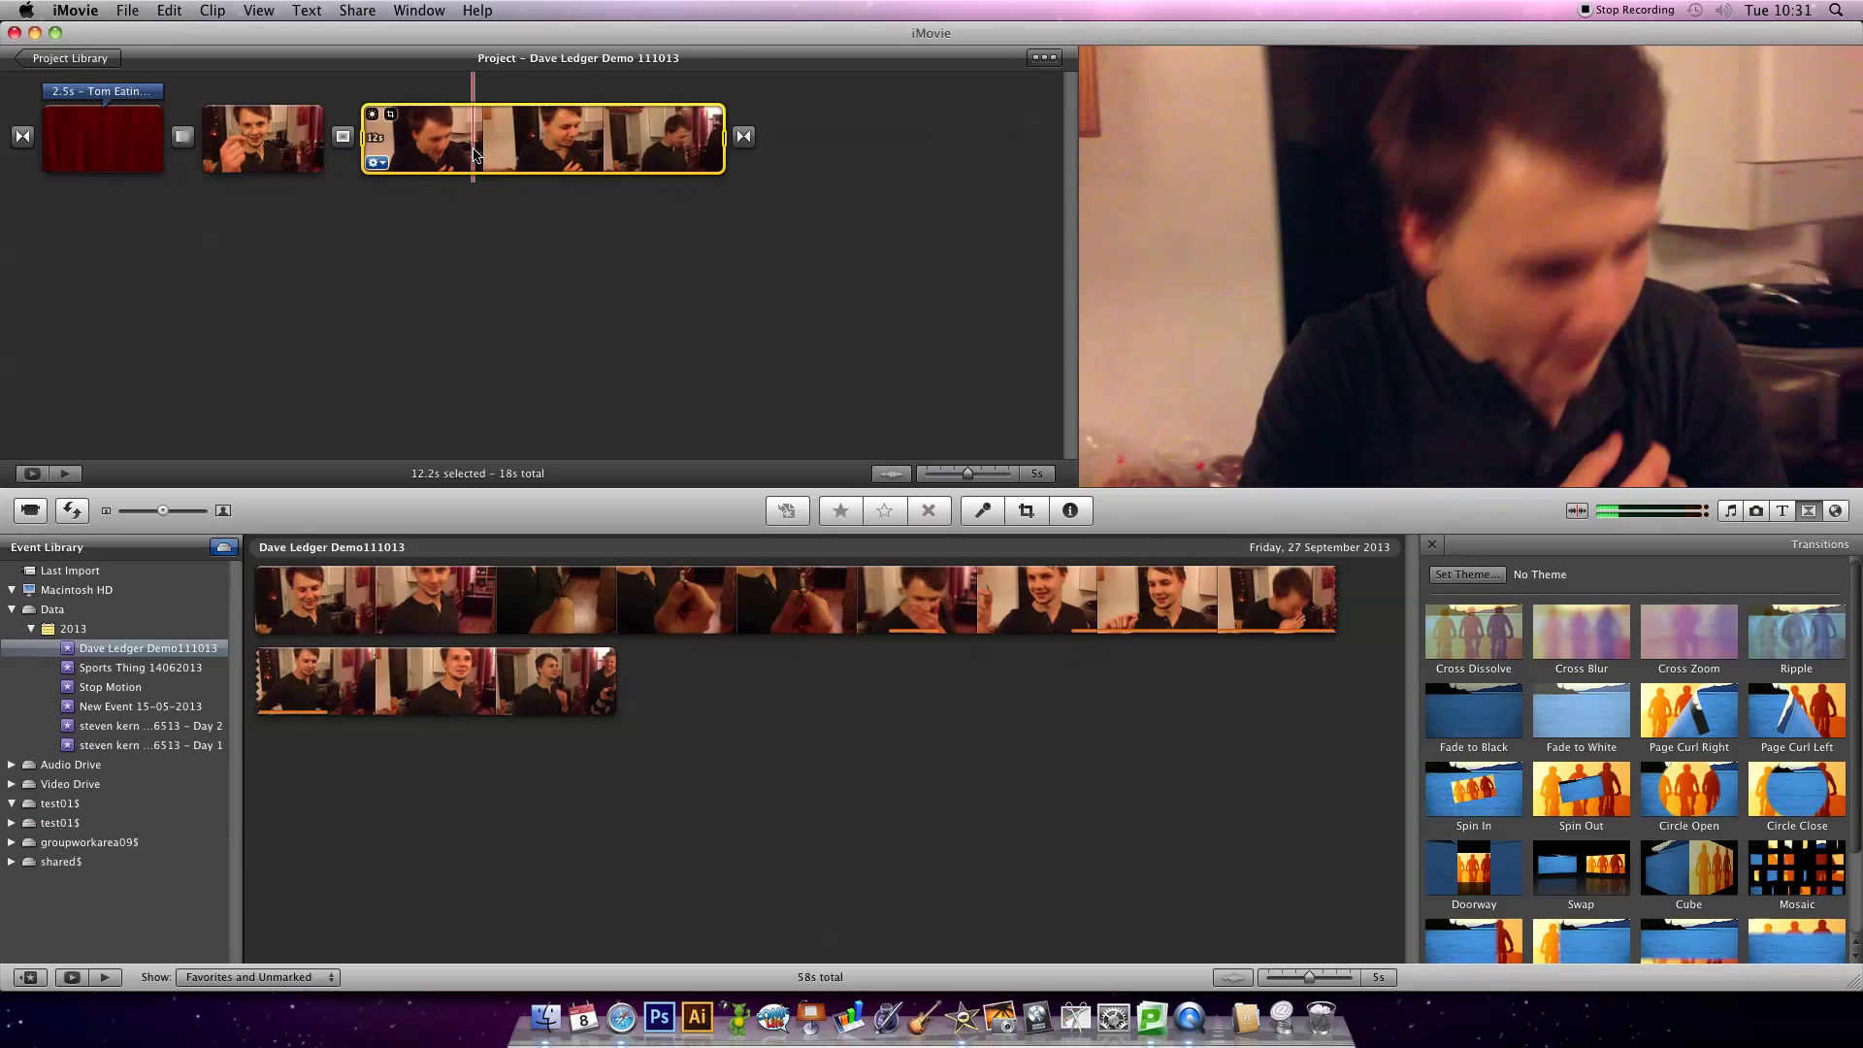
pyautogui.click(490, 275)
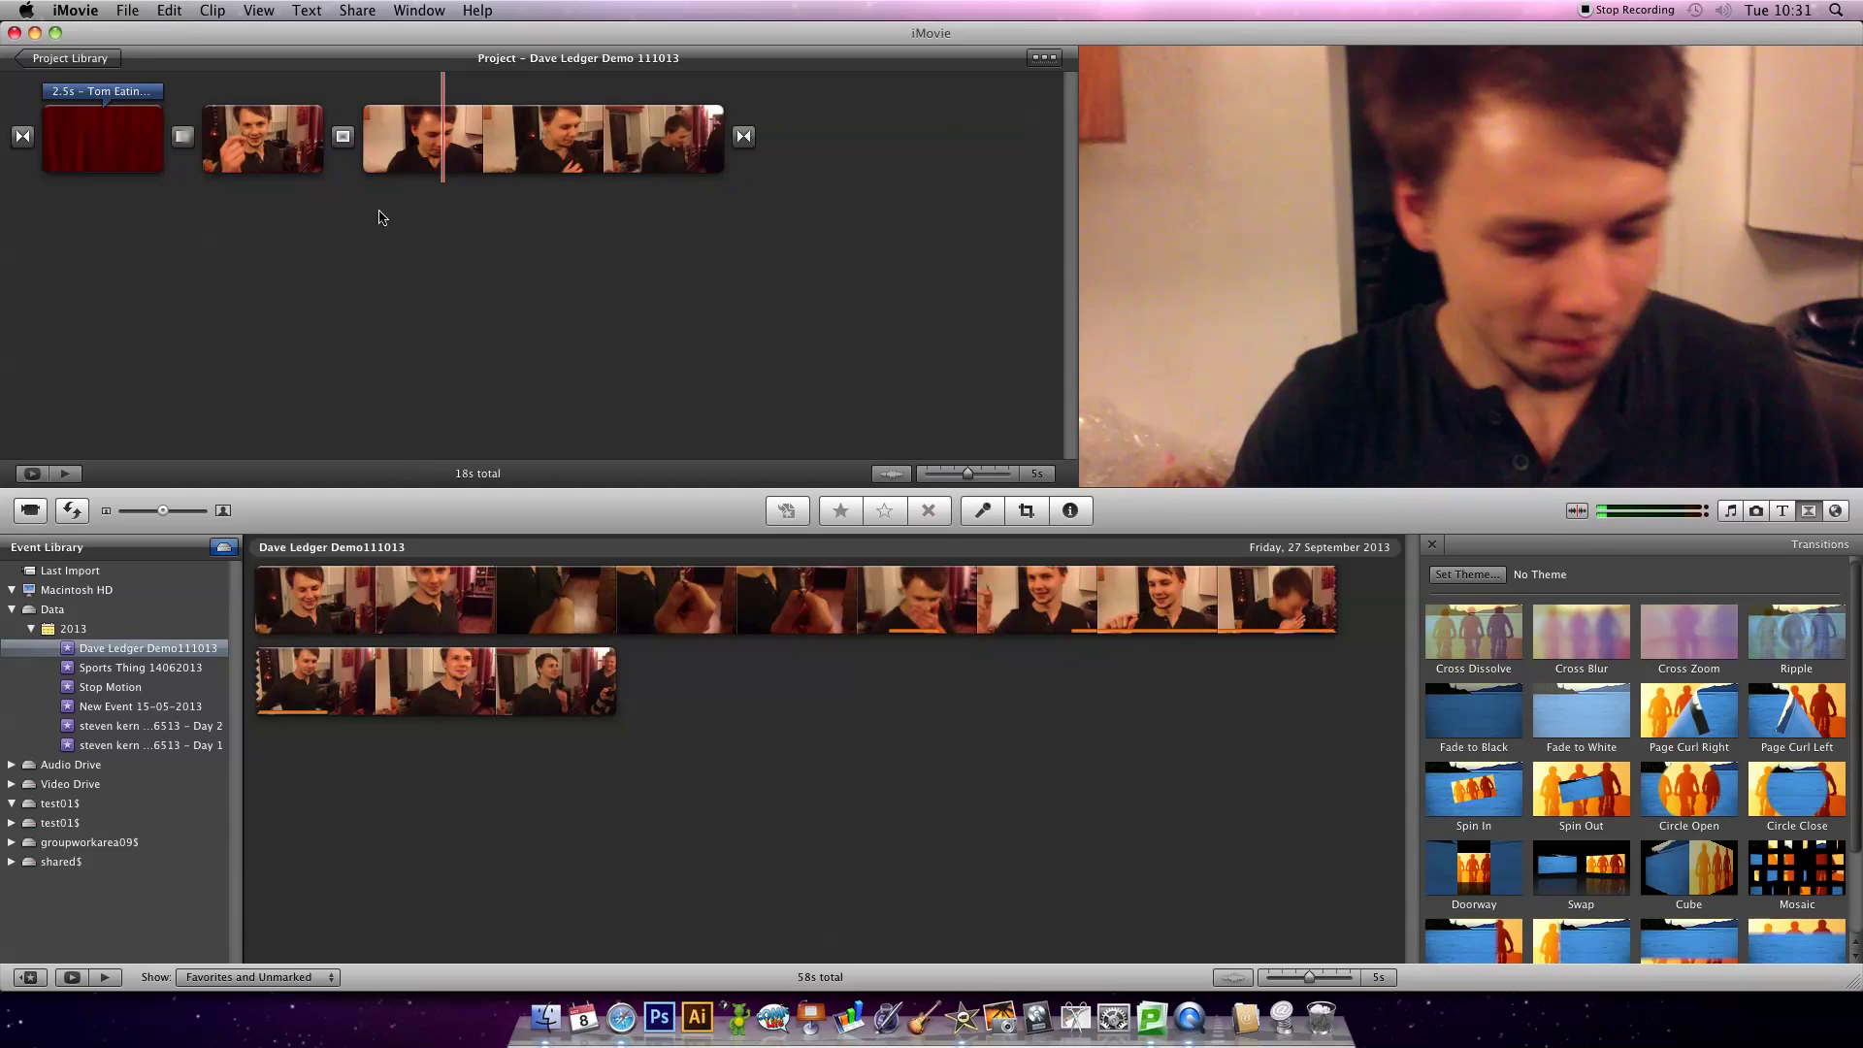
pyautogui.click(1733, 512)
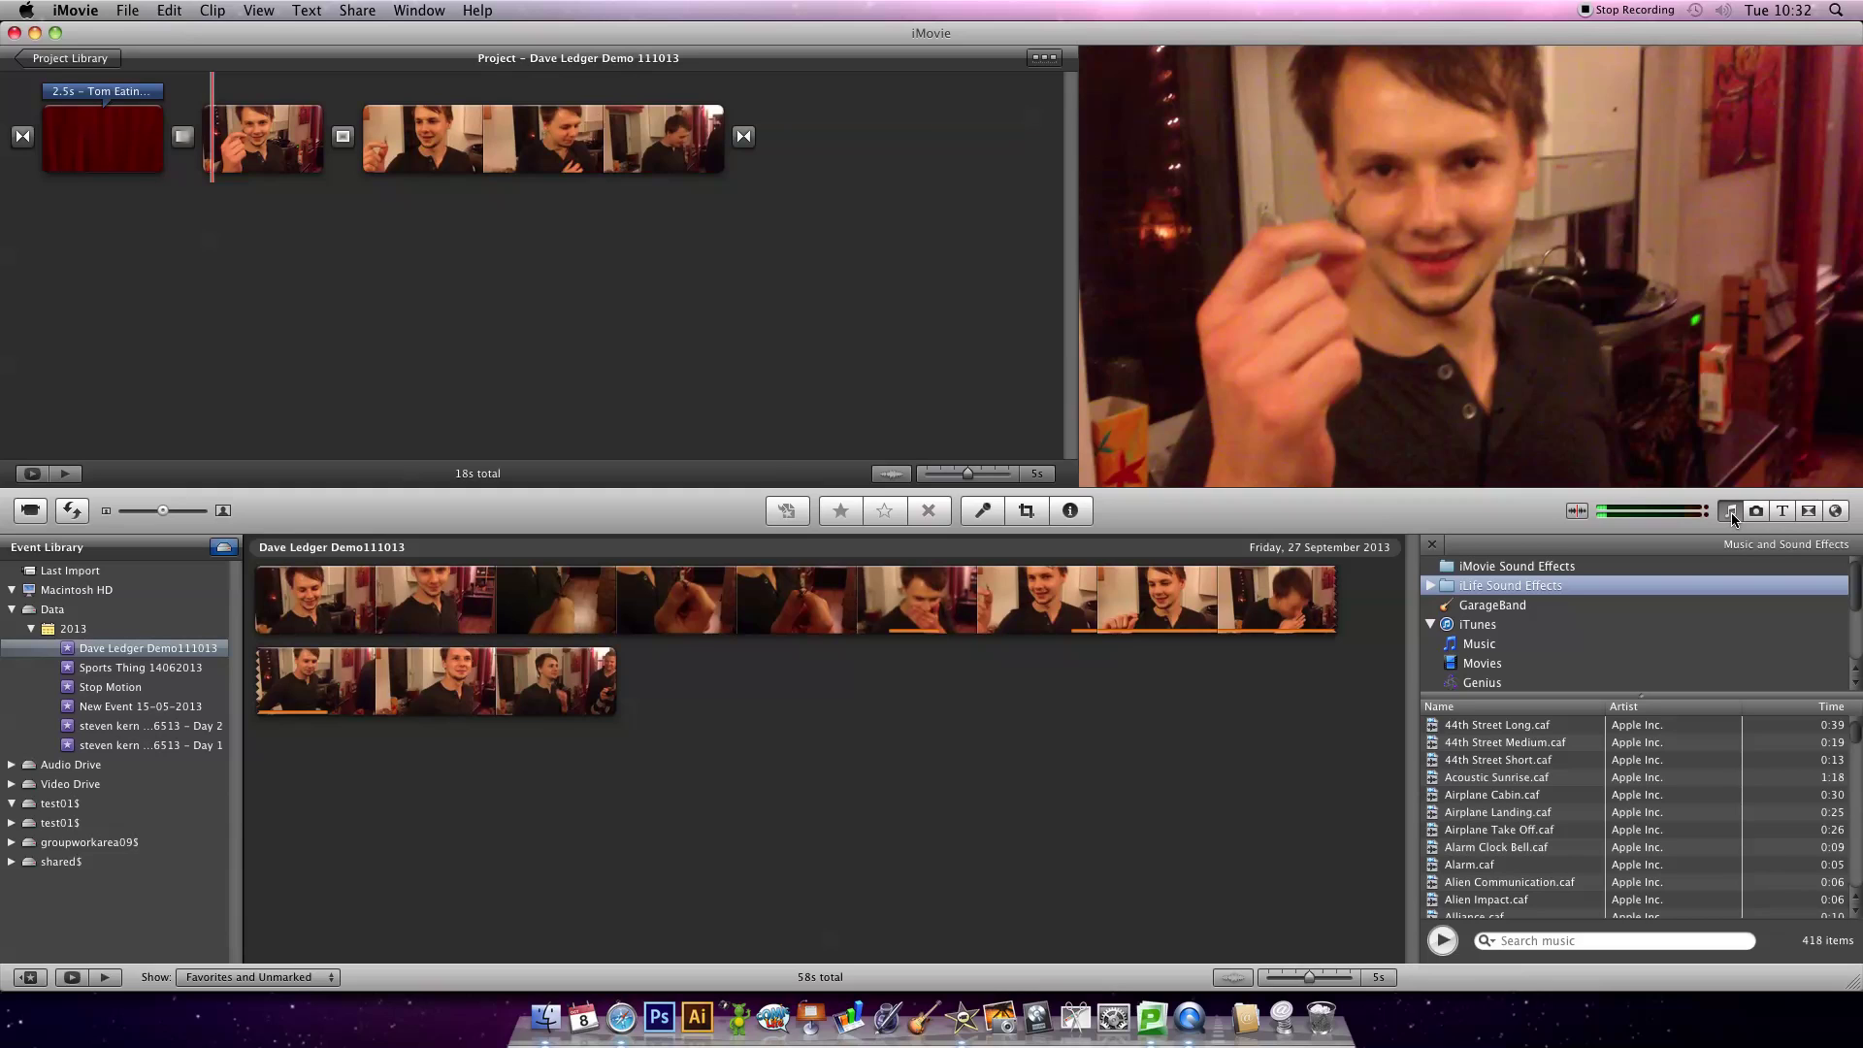
# Drop '44th Street Long' onto the project background as music and play it back
pyautogui.click(1523, 727)
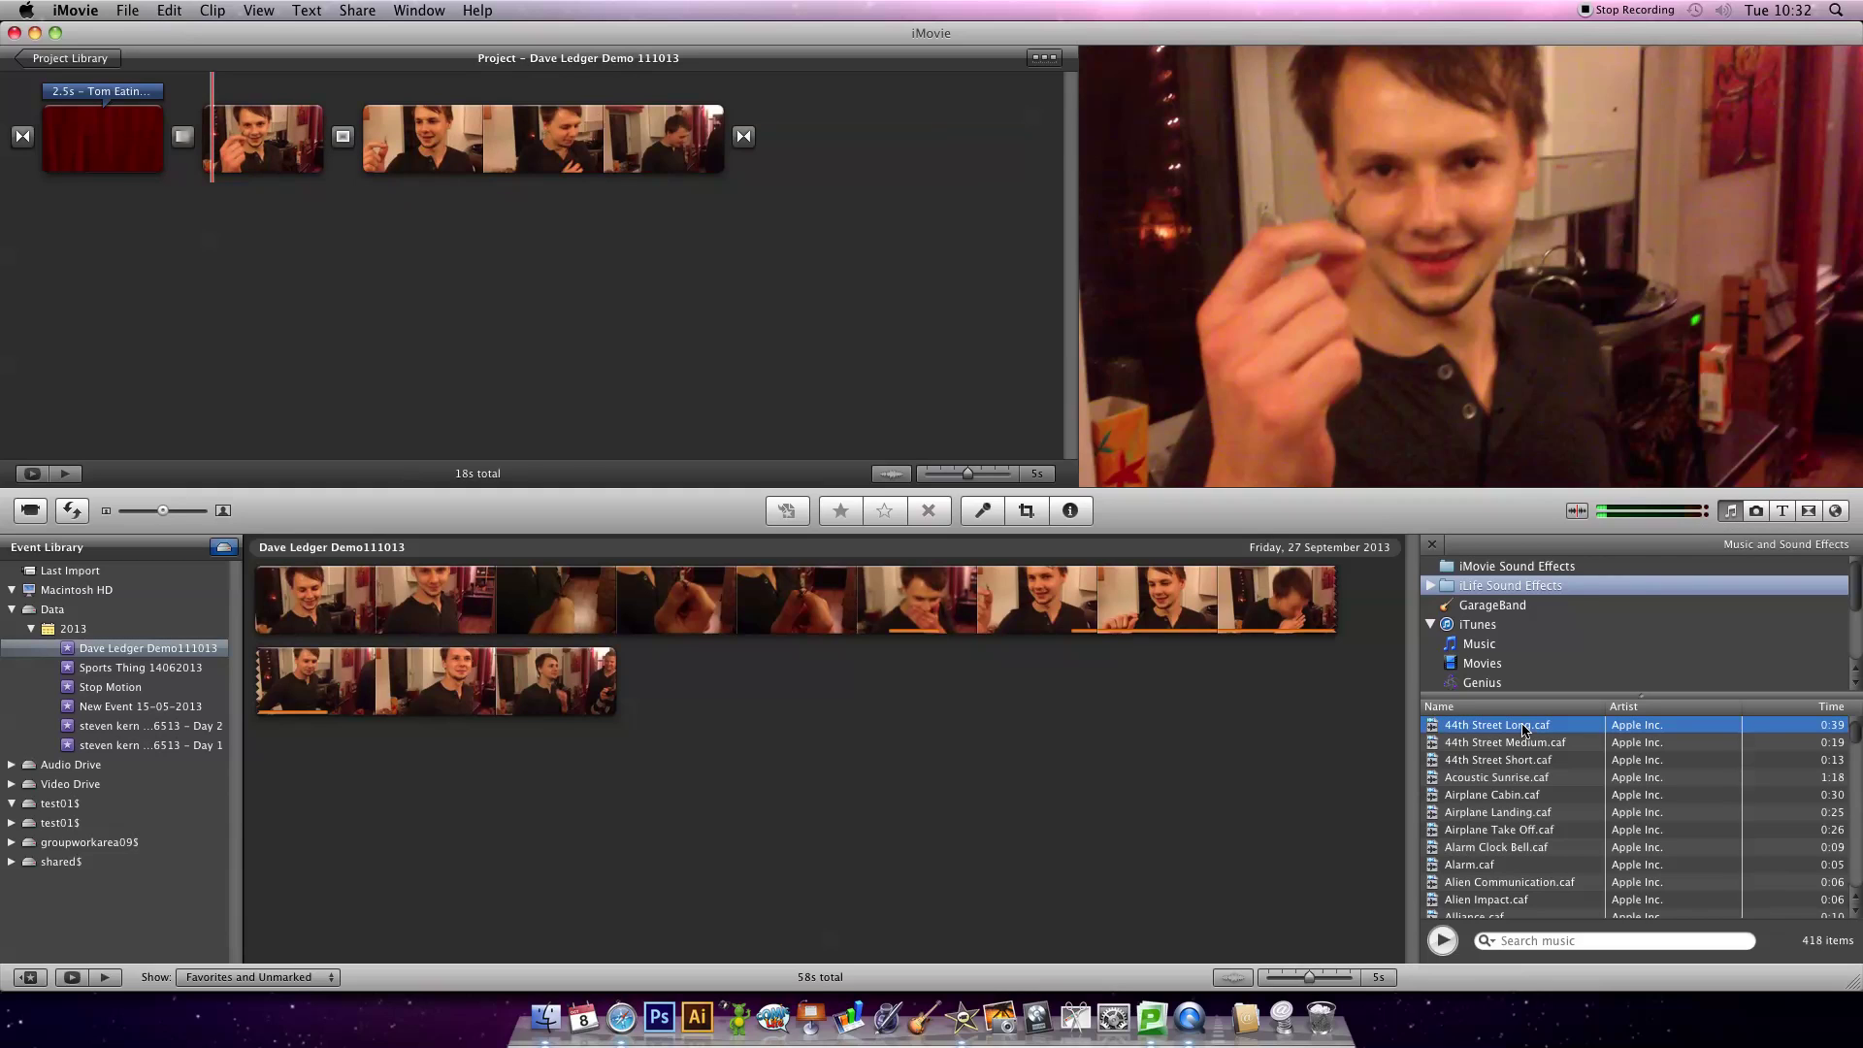
pyautogui.moveTo(1523, 728); pyautogui.dragTo(208, 237)
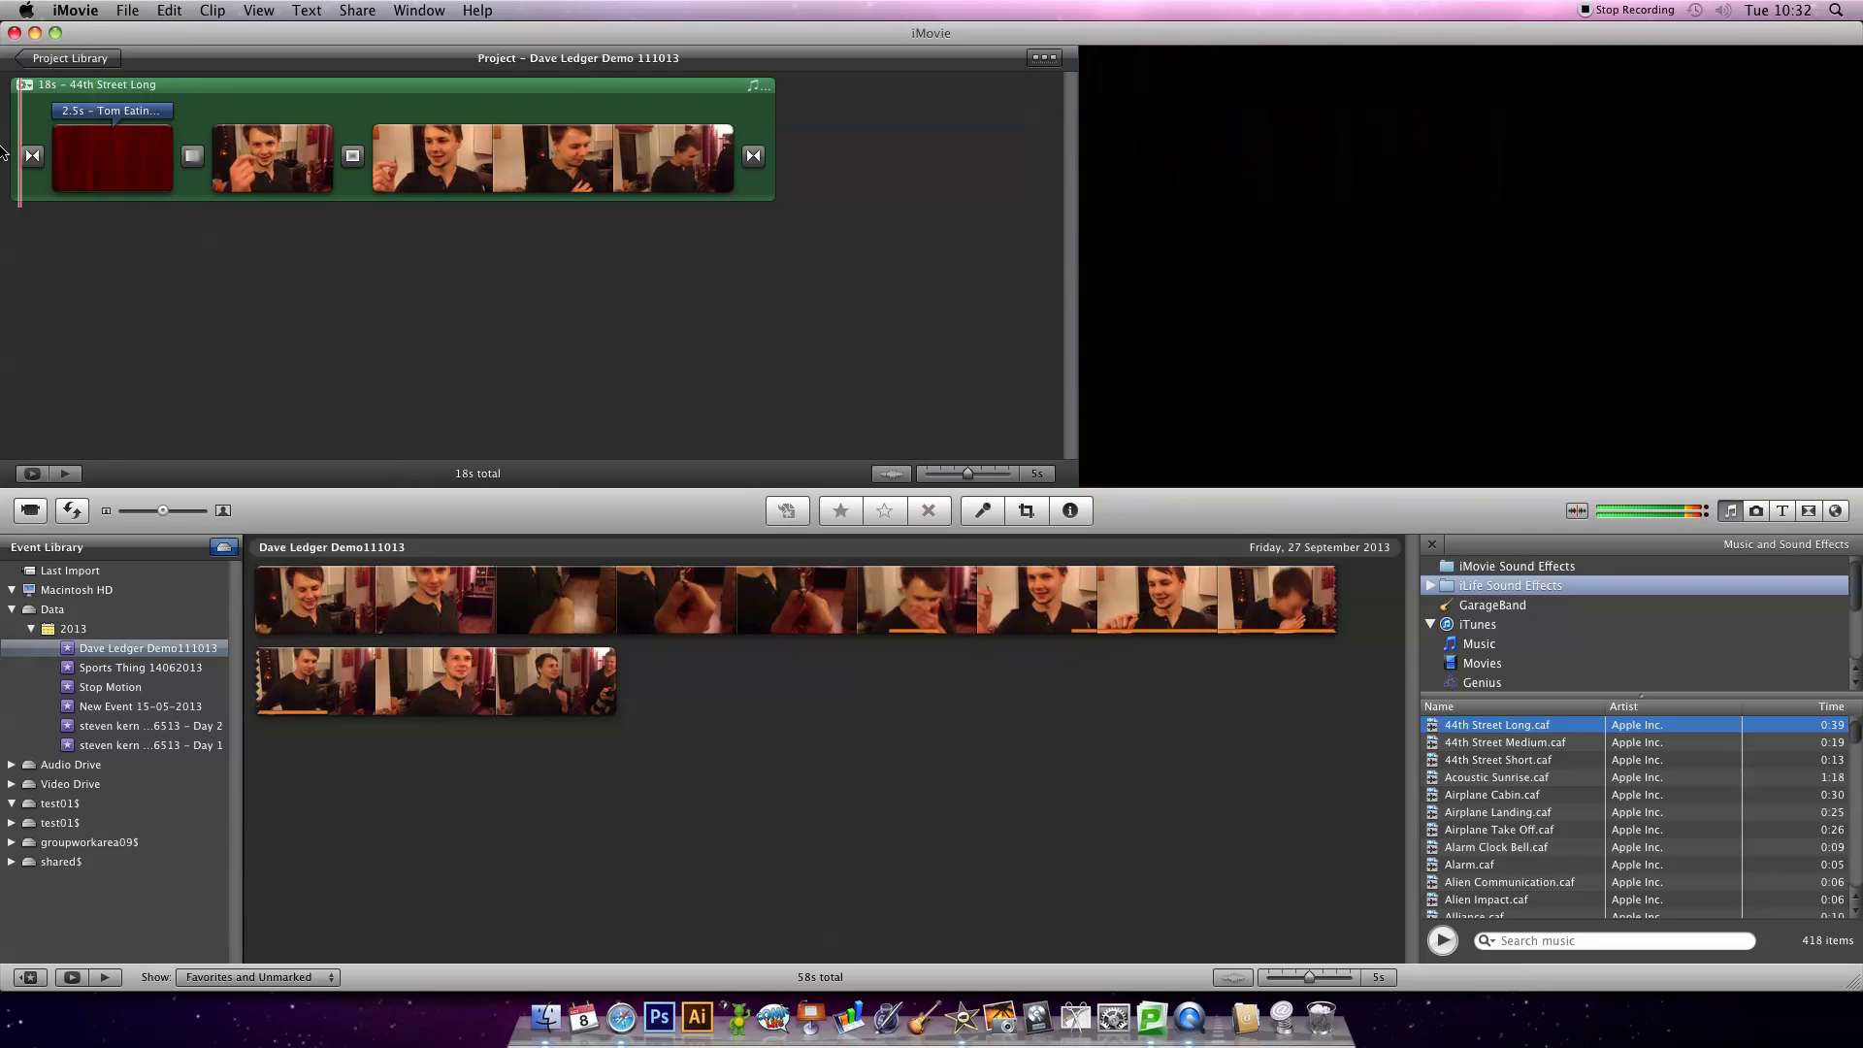
pyautogui.press('space')
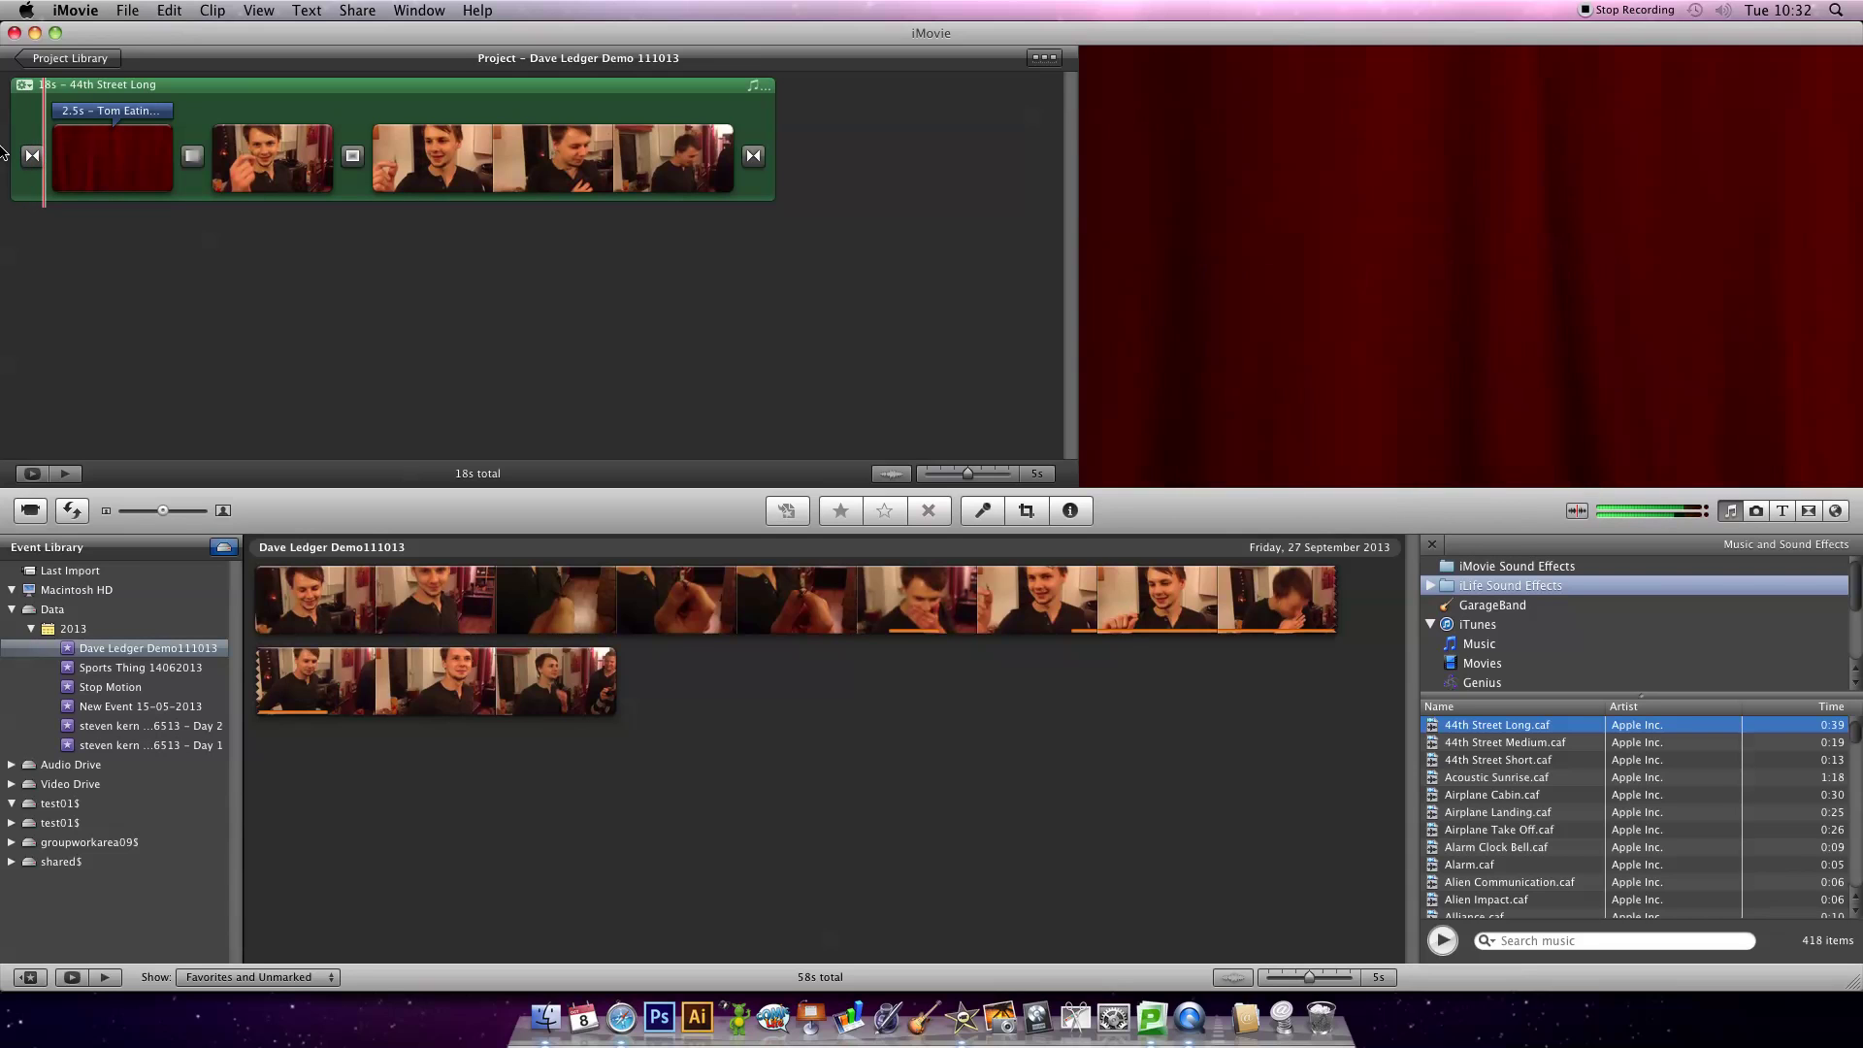